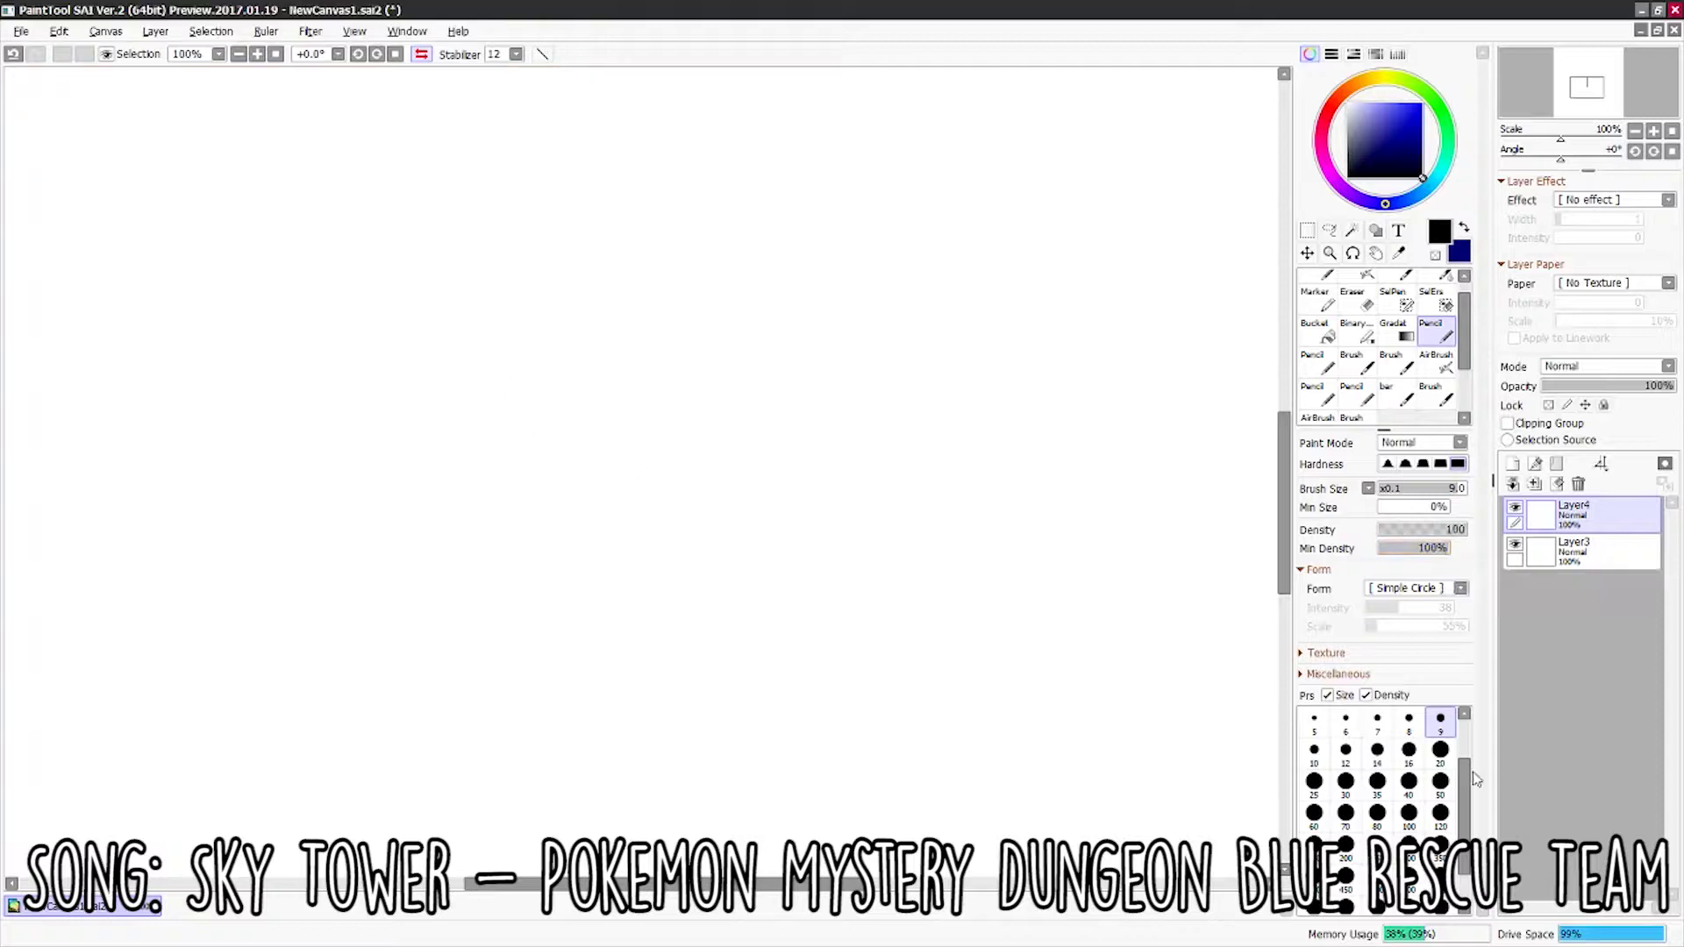
- Sketch the fox head with a size 4 pencil: jaw, pointed ear, guide line, eye and mouth
scroll(1377, 763, "up", 2)
left_click(1440, 754)
left_click_drag(614, 232, 583, 229)
left_click_drag(474, 359, 391, 489)
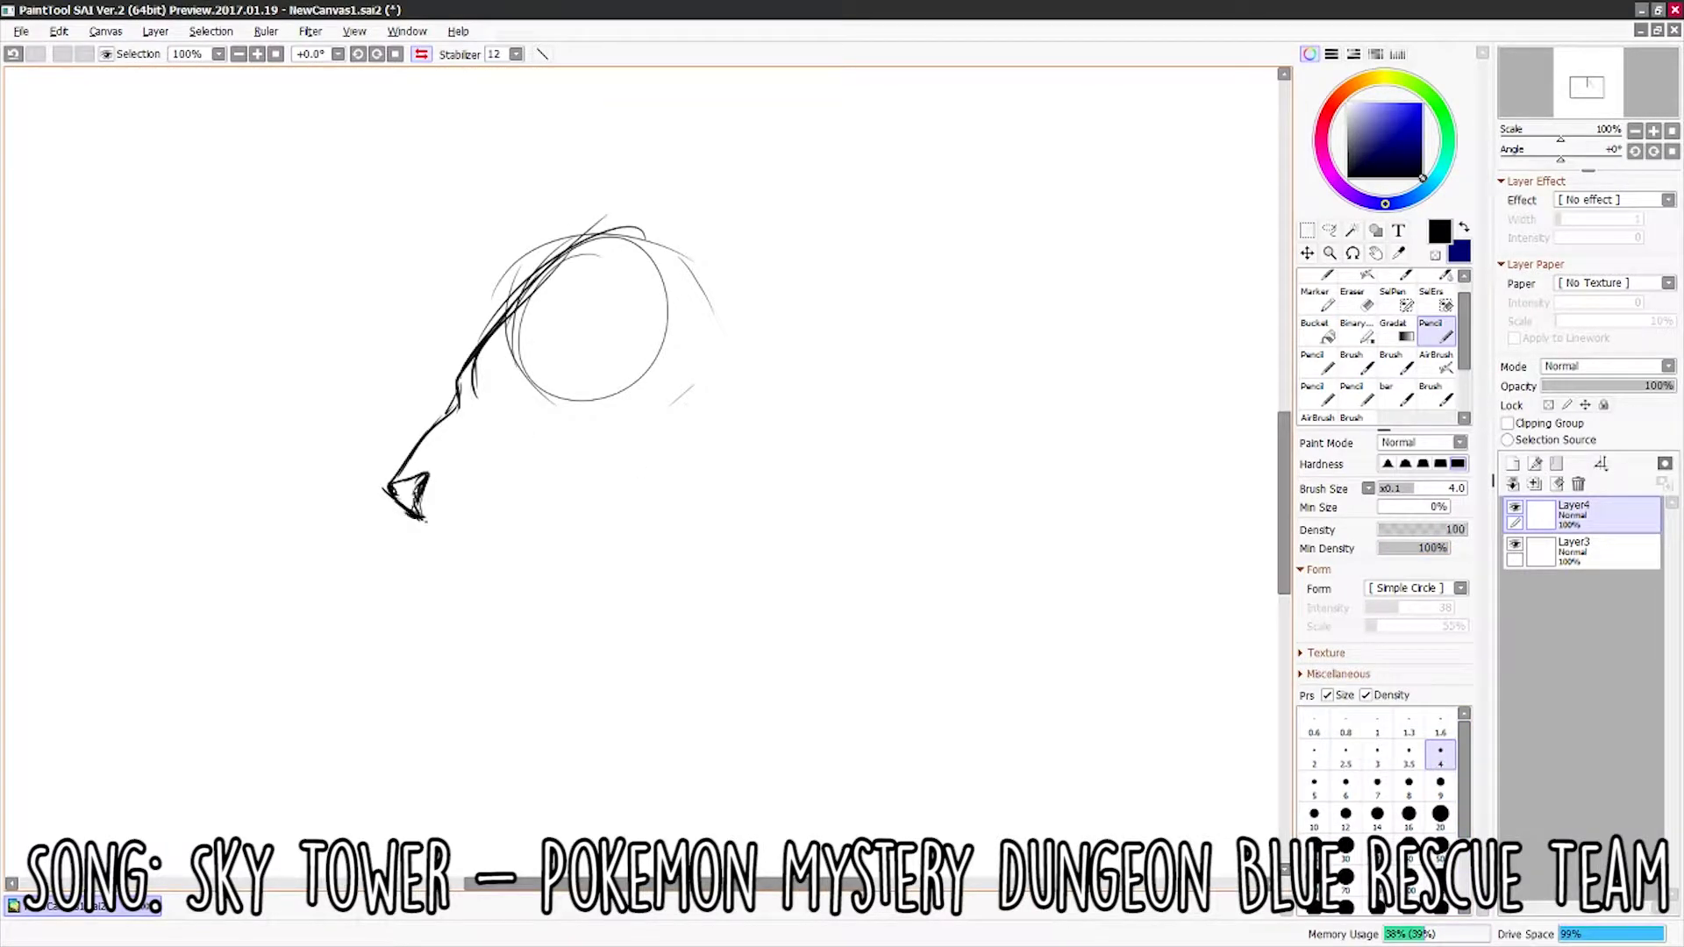
left_click_drag(473, 548, 649, 506)
left_click_drag(574, 236, 684, 263)
left_click_drag(517, 206, 486, 324)
left_click_drag(621, 180, 605, 276)
left_click_drag(513, 368, 489, 414)
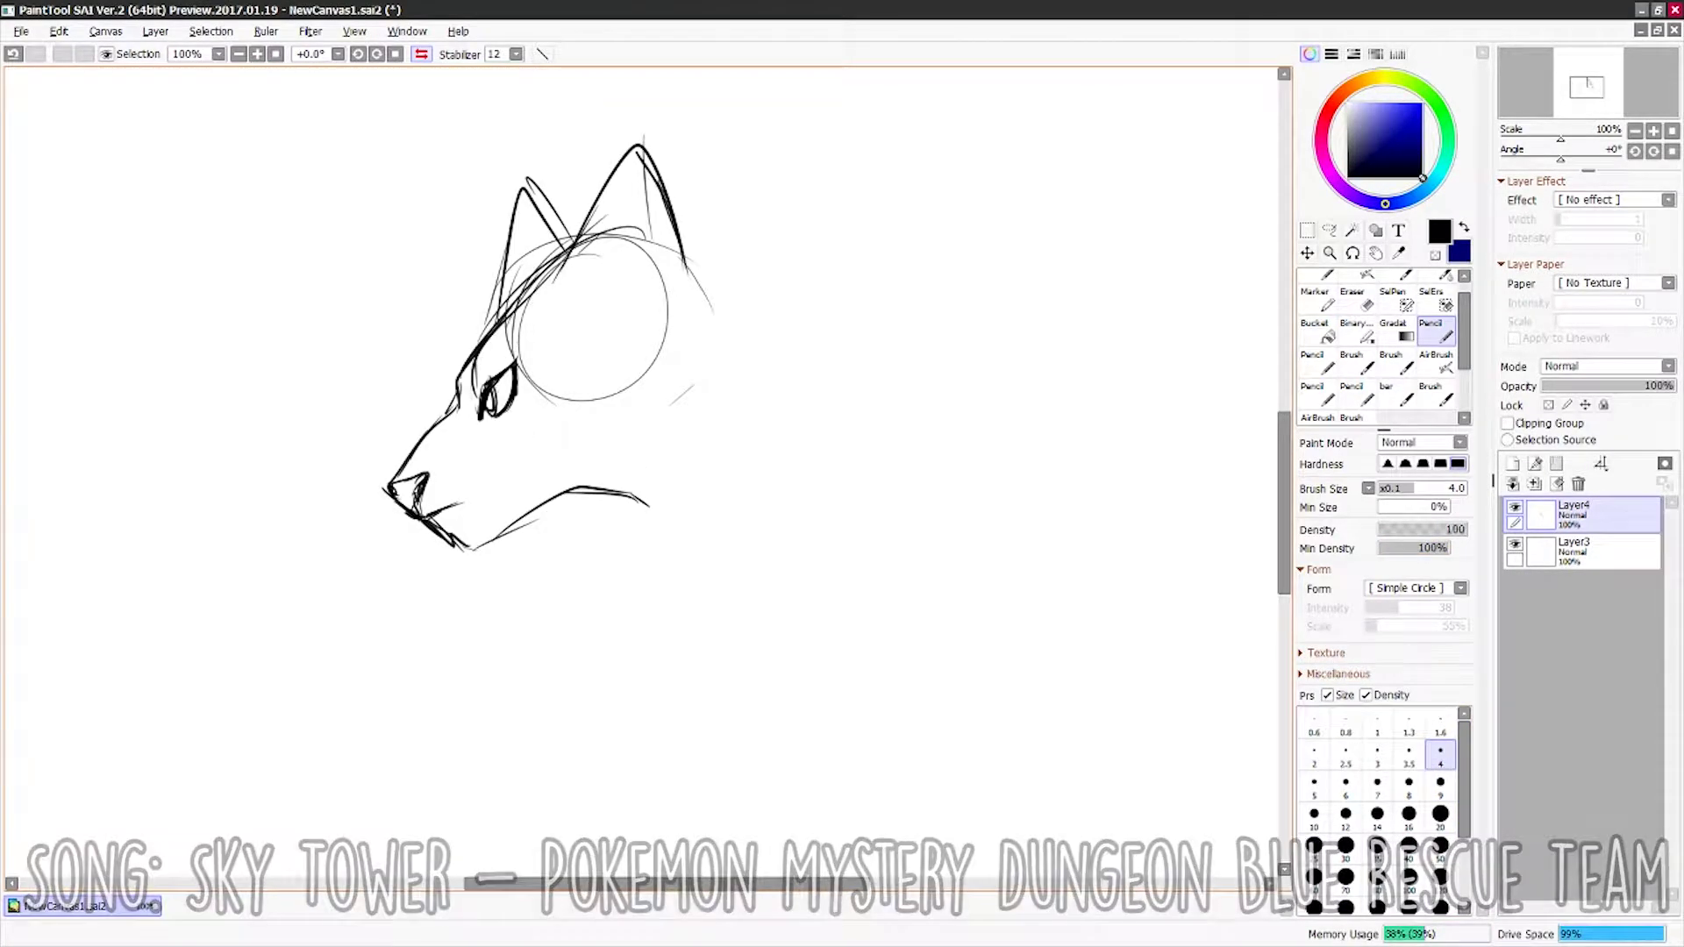
mouse_move(513, 476)
left_mouse_down()
mouse_move(456, 509)
mouse_move(662, 544)
left_mouse_up()
mouse_move(480, 536)
left_mouse_down()
mouse_move(579, 574)
mouse_move(543, 610)
left_mouse_up()
- Erase the guide circle and sketch forehead fur, brow, neck, chest, back and shoulder outlines
key("e")
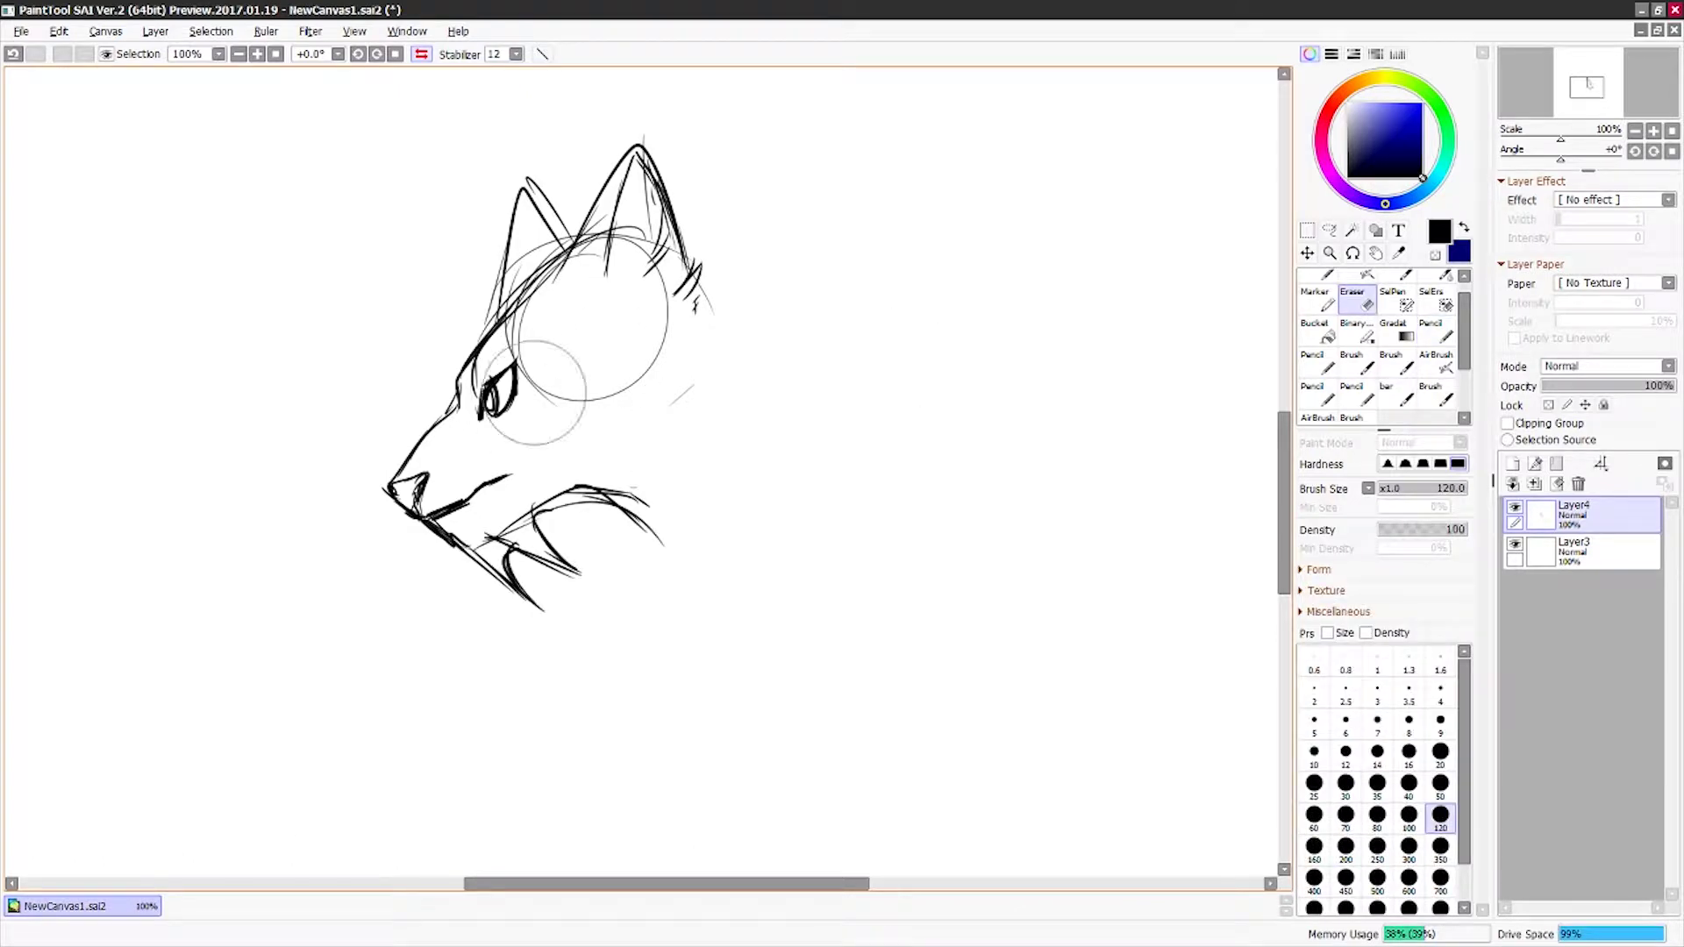
left_click_drag(527, 280, 561, 438)
key("e")
left_click_drag(526, 263, 448, 394)
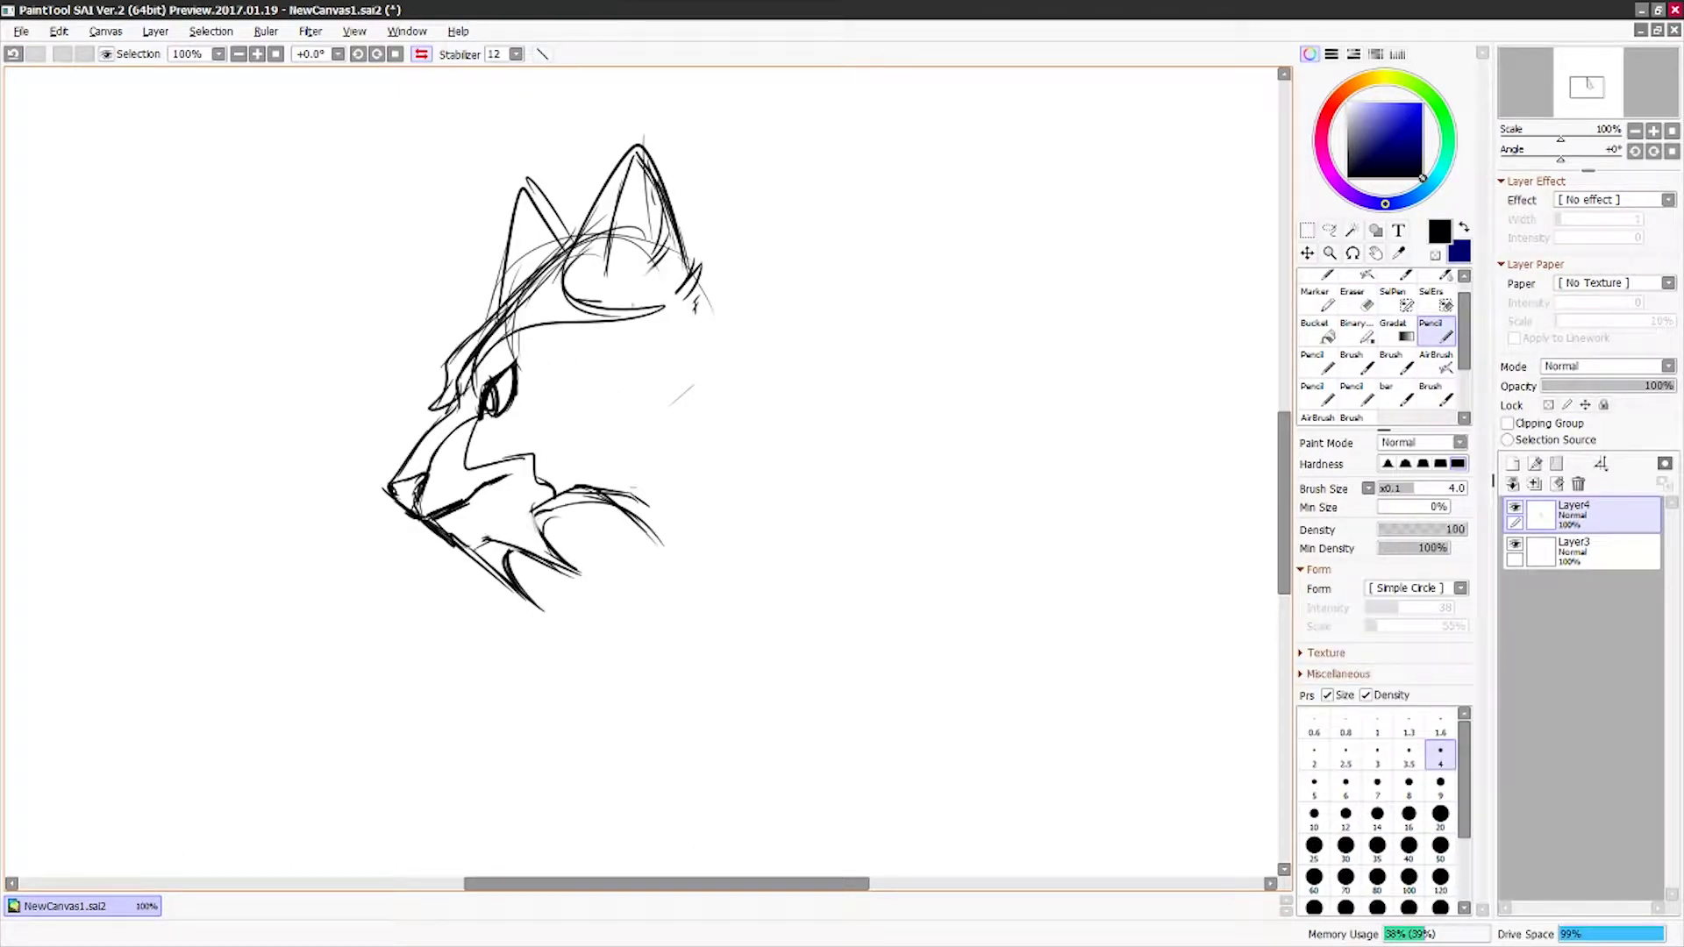
left_click_drag(518, 333, 662, 307)
left_click_drag(570, 377, 724, 386)
left_click_drag(701, 290, 921, 452)
left_click_drag(727, 386, 895, 486)
mouse_move(885, 491)
left_mouse_down()
mouse_move(759, 657)
mouse_move(789, 815)
left_mouse_up()
key("ctrl+z")
- Draw the oval pendant and its chain, the back curve, and fur tufts on shoulder and chin
left_click_drag(632, 631, 671, 731)
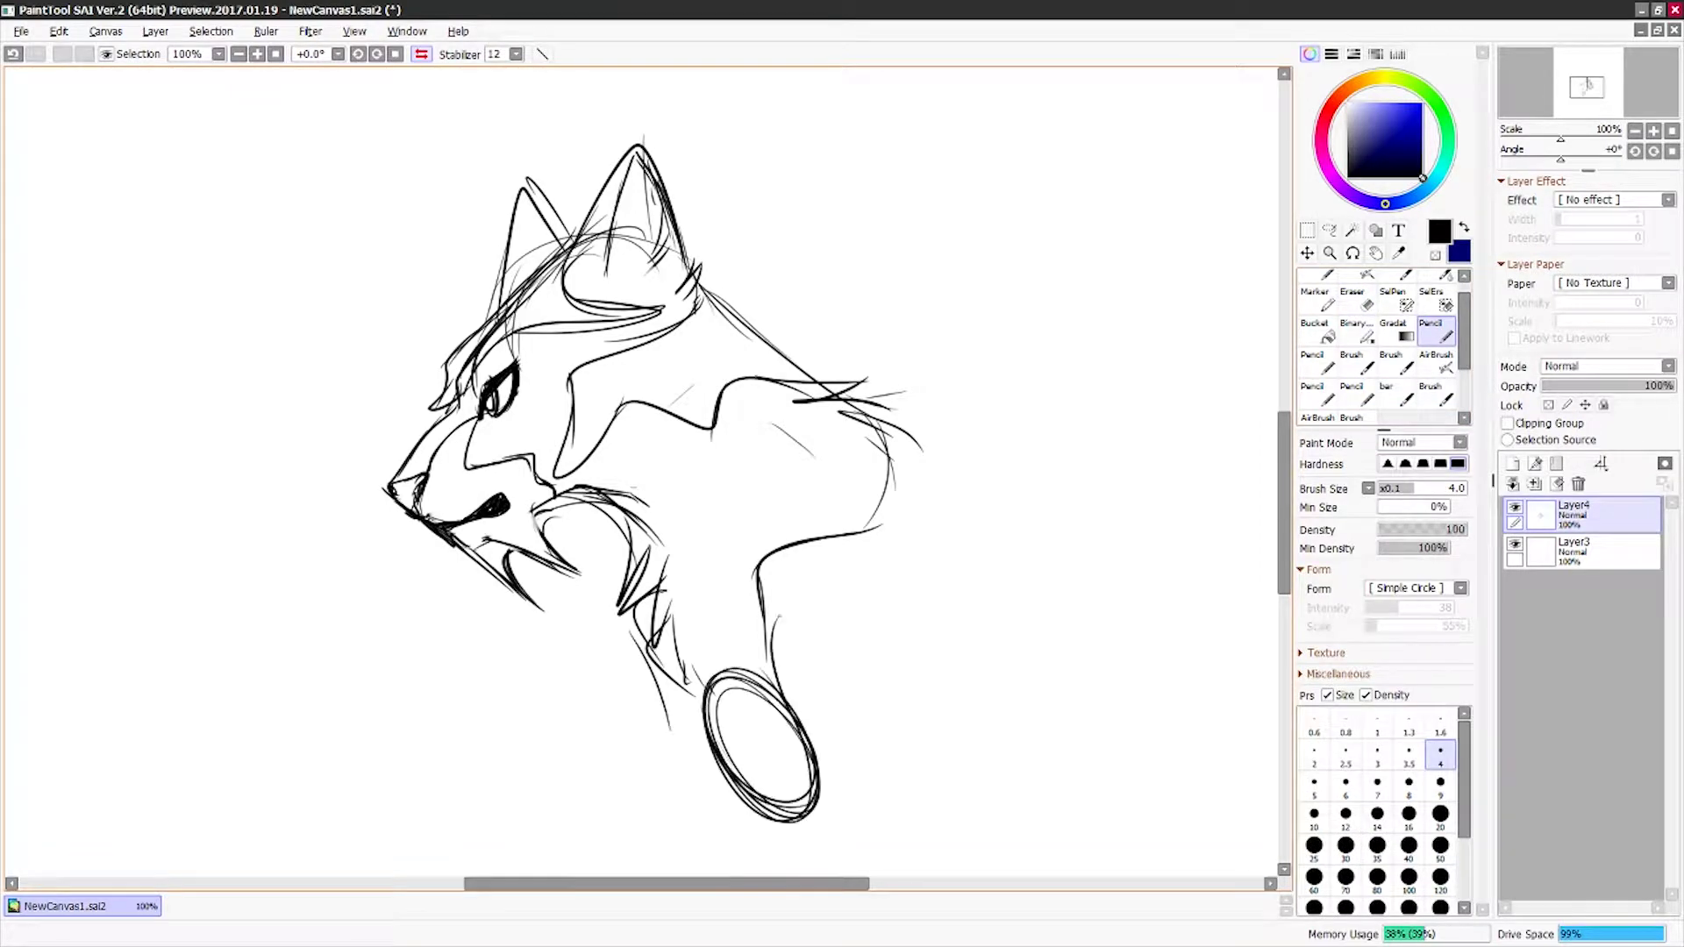
left_click_drag(971, 485, 931, 758)
left_click_drag(621, 619, 777, 840)
left_click_drag(926, 377, 886, 456)
left_click_drag(588, 487, 663, 505)
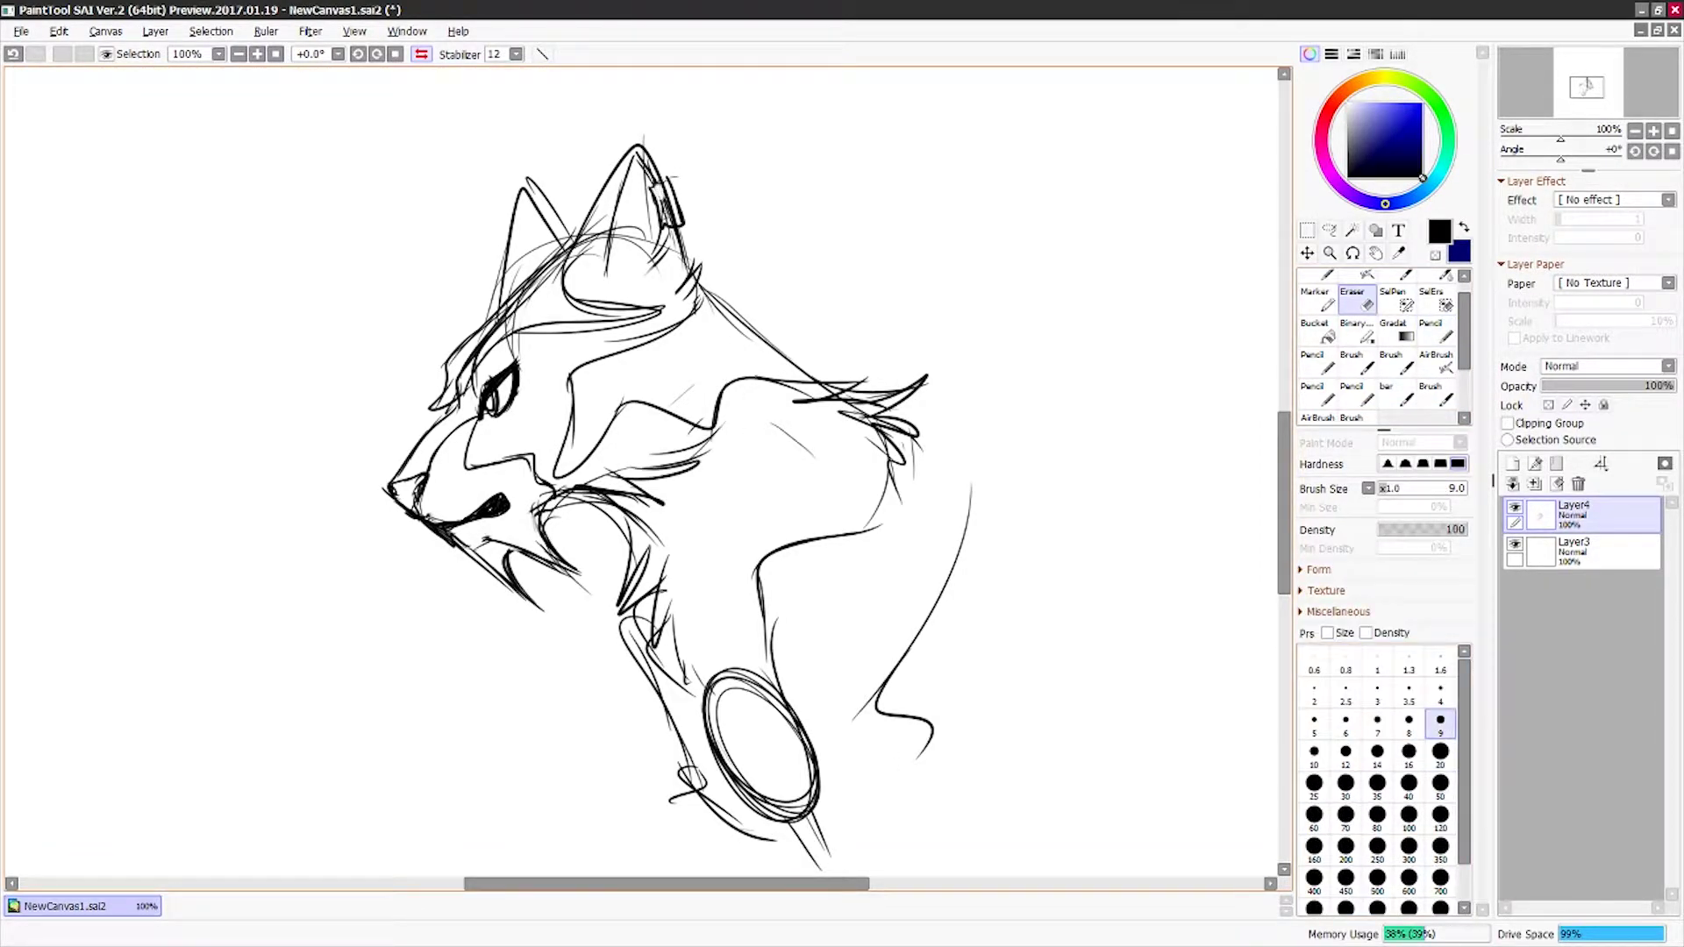
- Mirror and zoom out to check the sketch, select the sketch area, then restore the view
key("h")
key("minus")
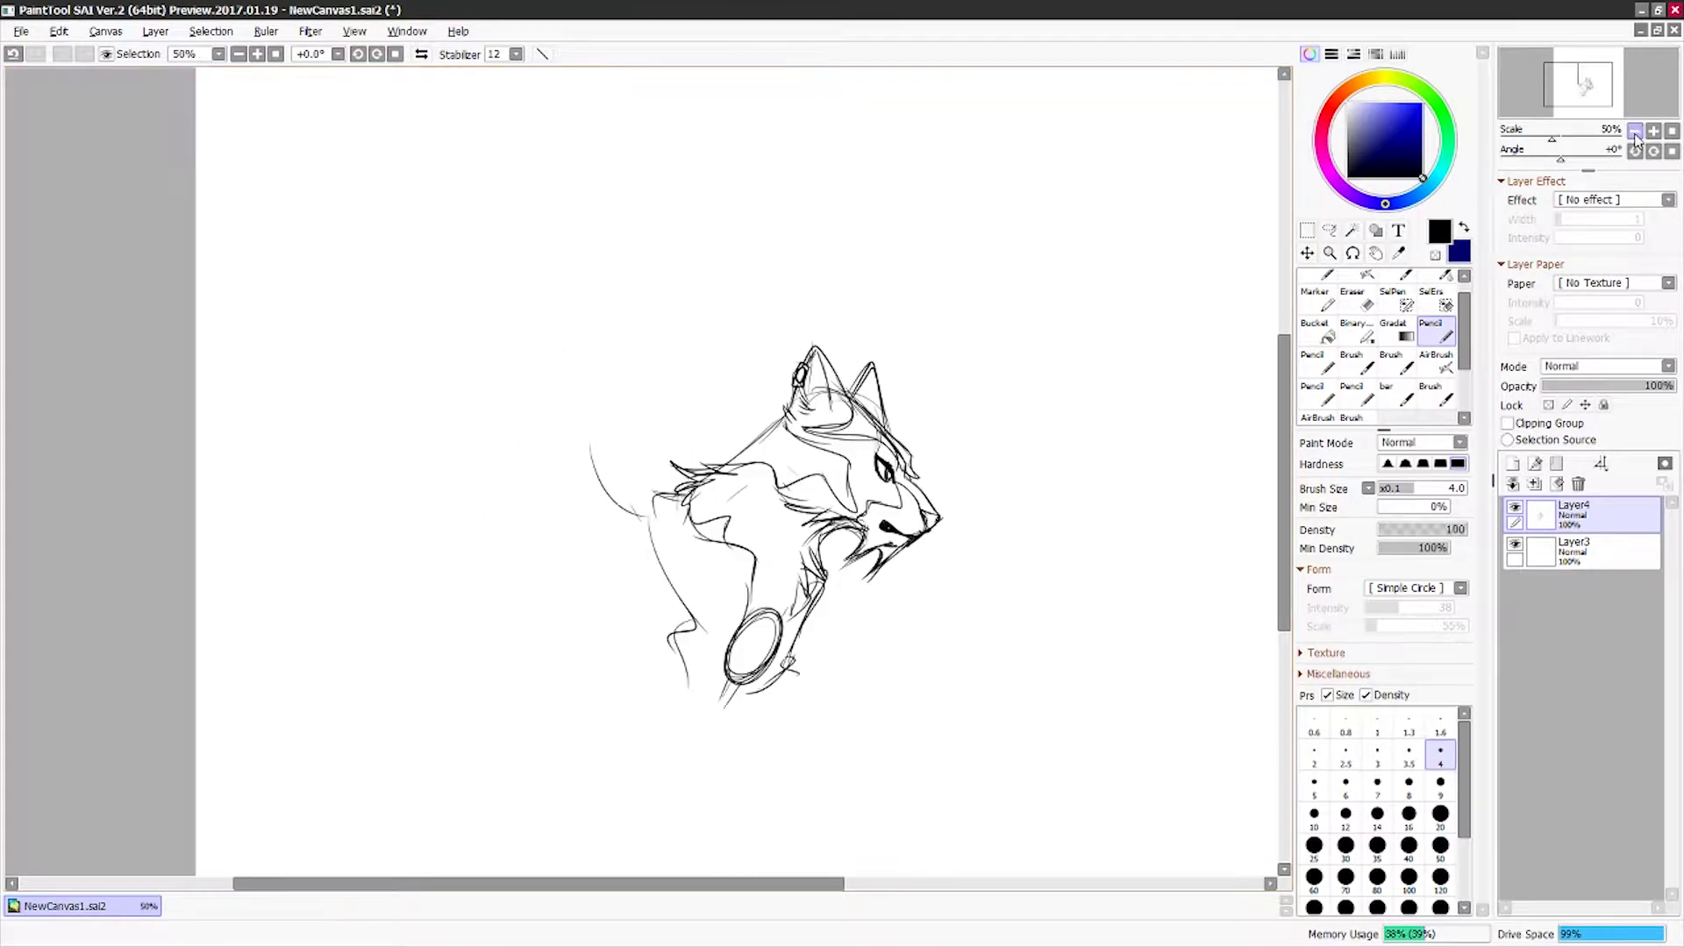
key("m")
left_click_drag(990, 701, 451, 313)
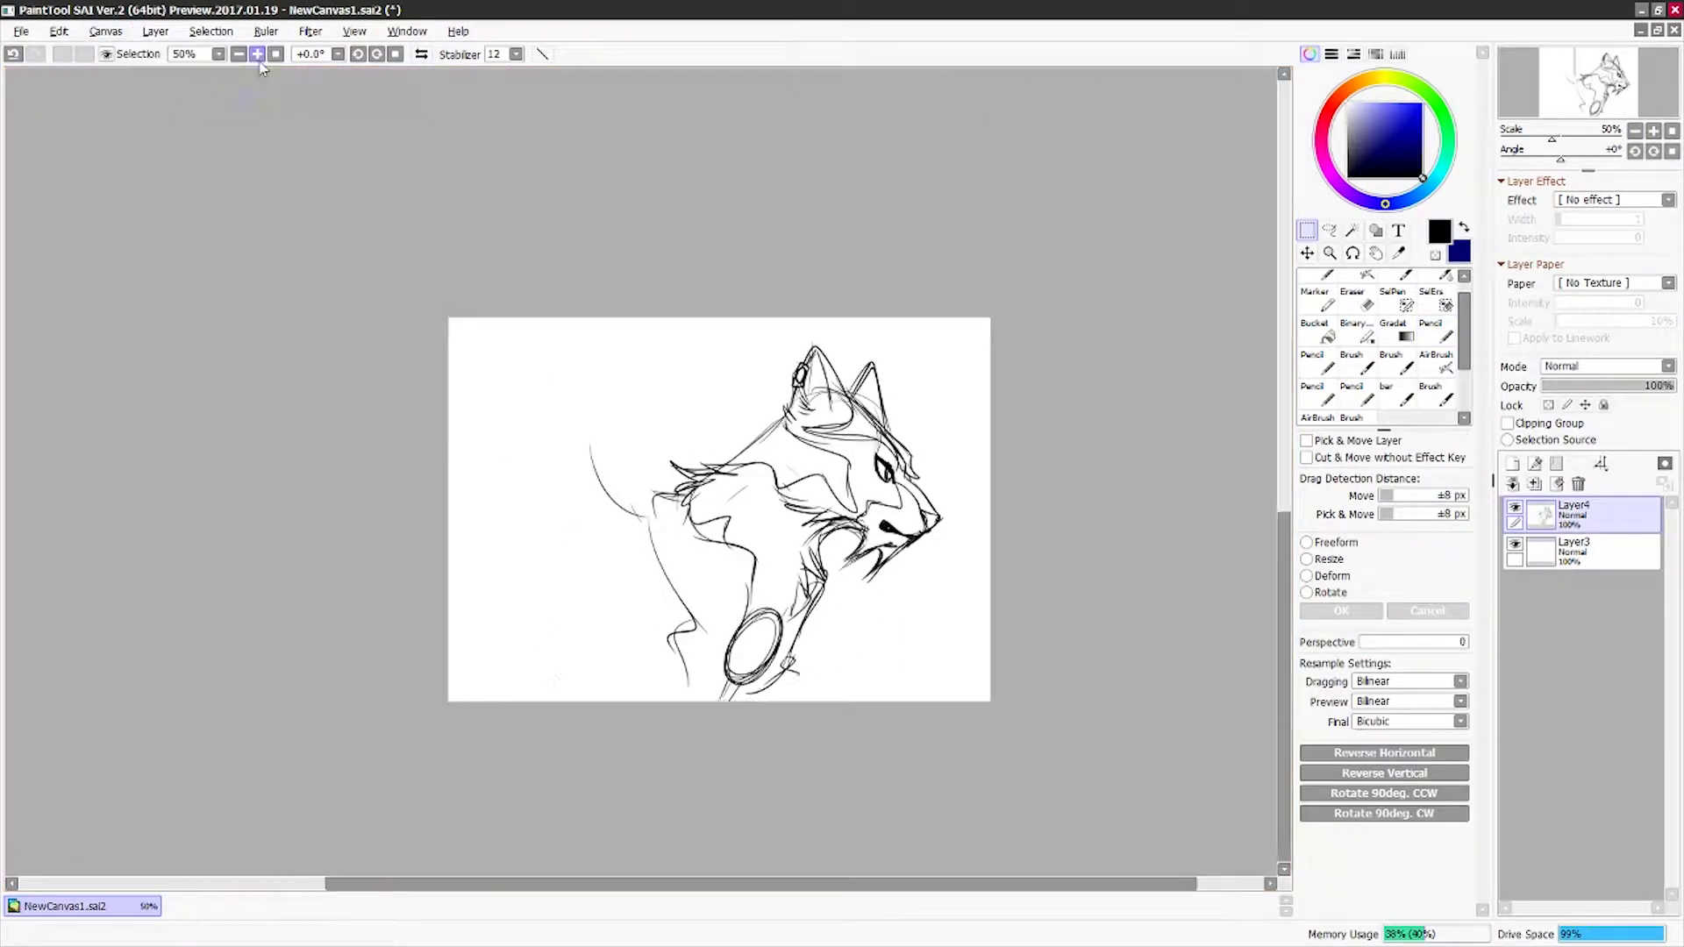
key("h")
key("plus")
key("n")
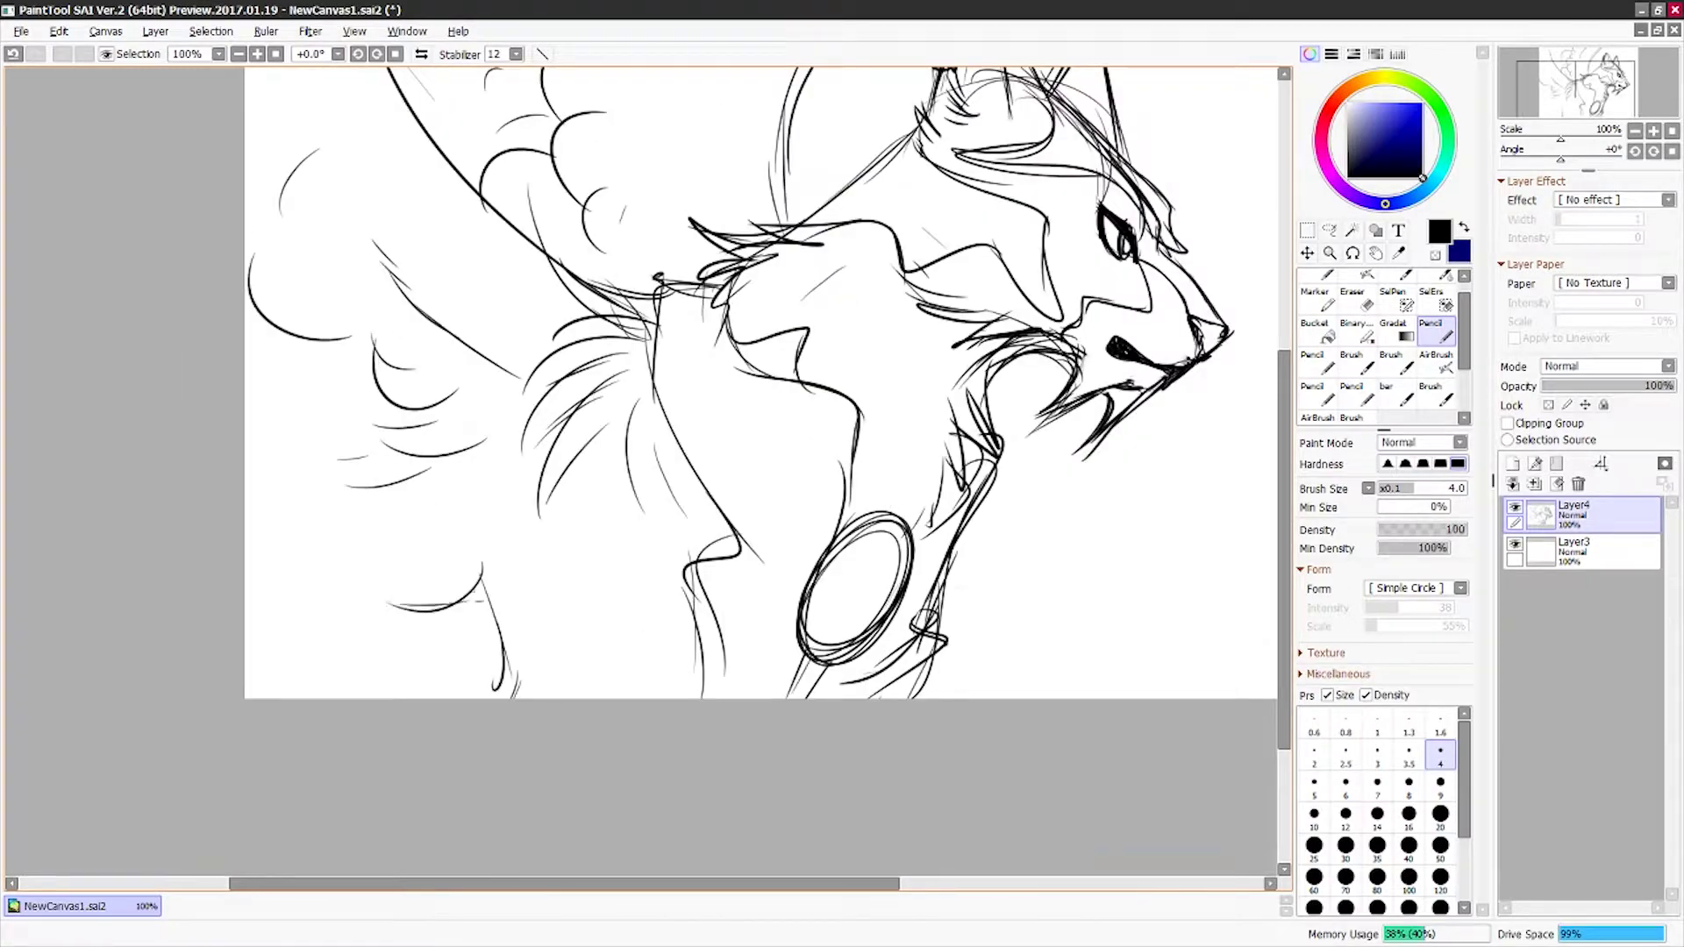
- Add a new colour layer, choose red, and block in the ear, muzzle and neck
left_click(1512, 463)
left_click(1373, 79)
left_click(1396, 111)
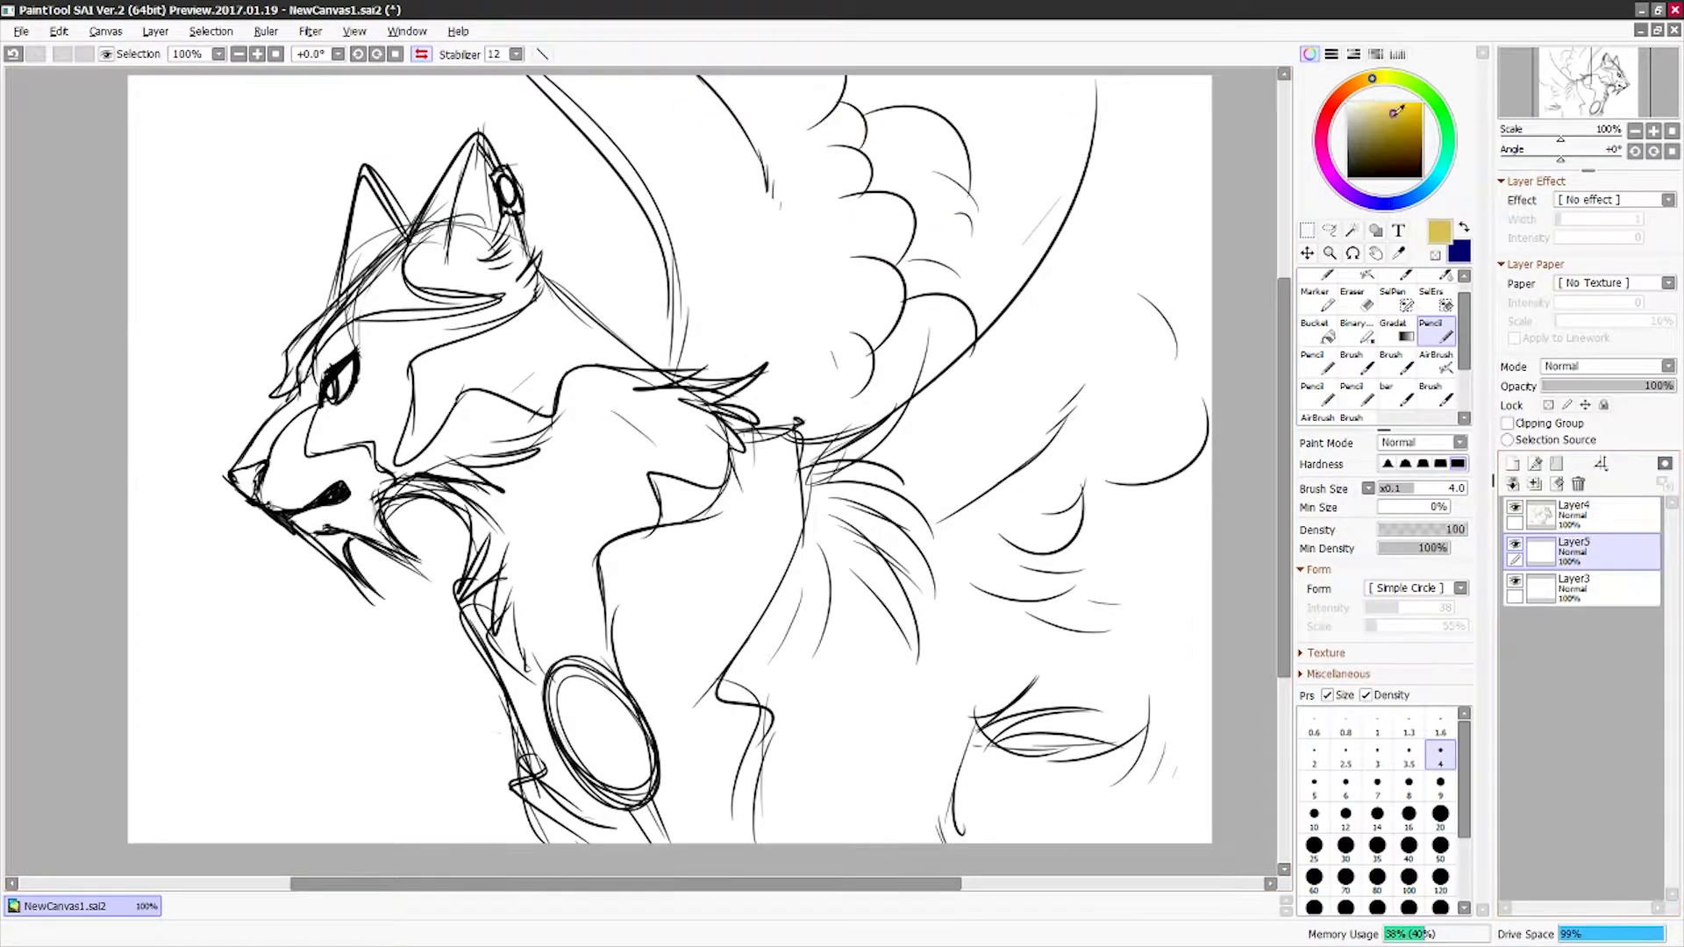
left_click(1440, 877)
left_click(1337, 99)
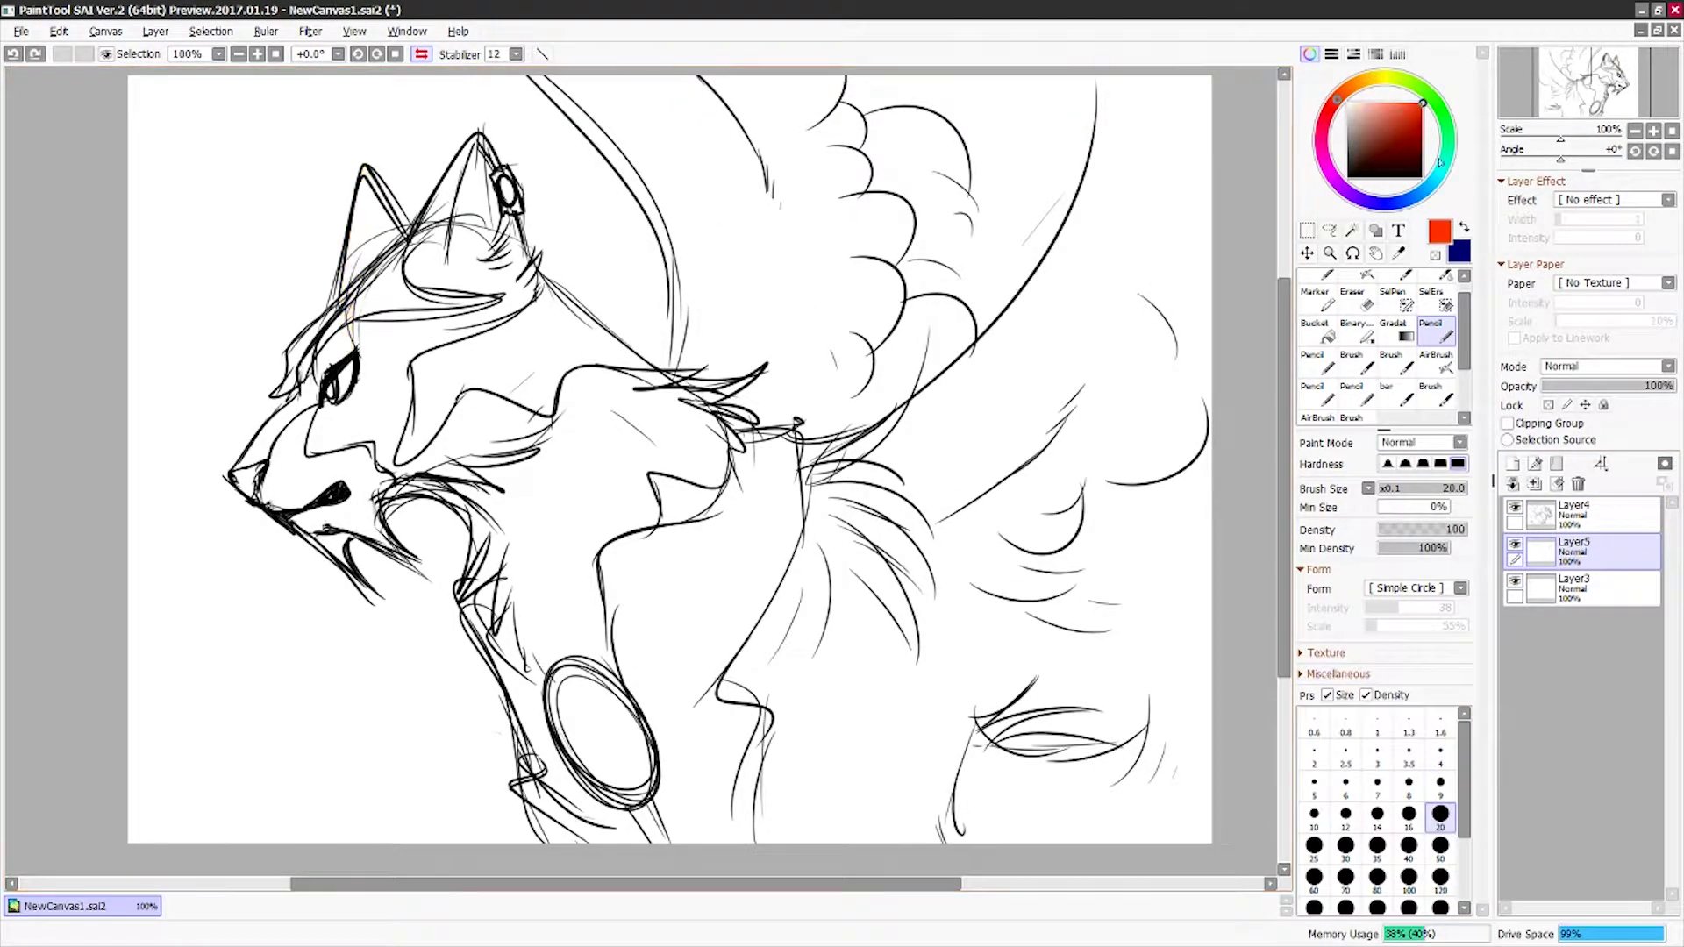
mouse_move(360, 338)
left_mouse_down()
mouse_move(373, 188)
mouse_move(292, 328)
left_mouse_up()
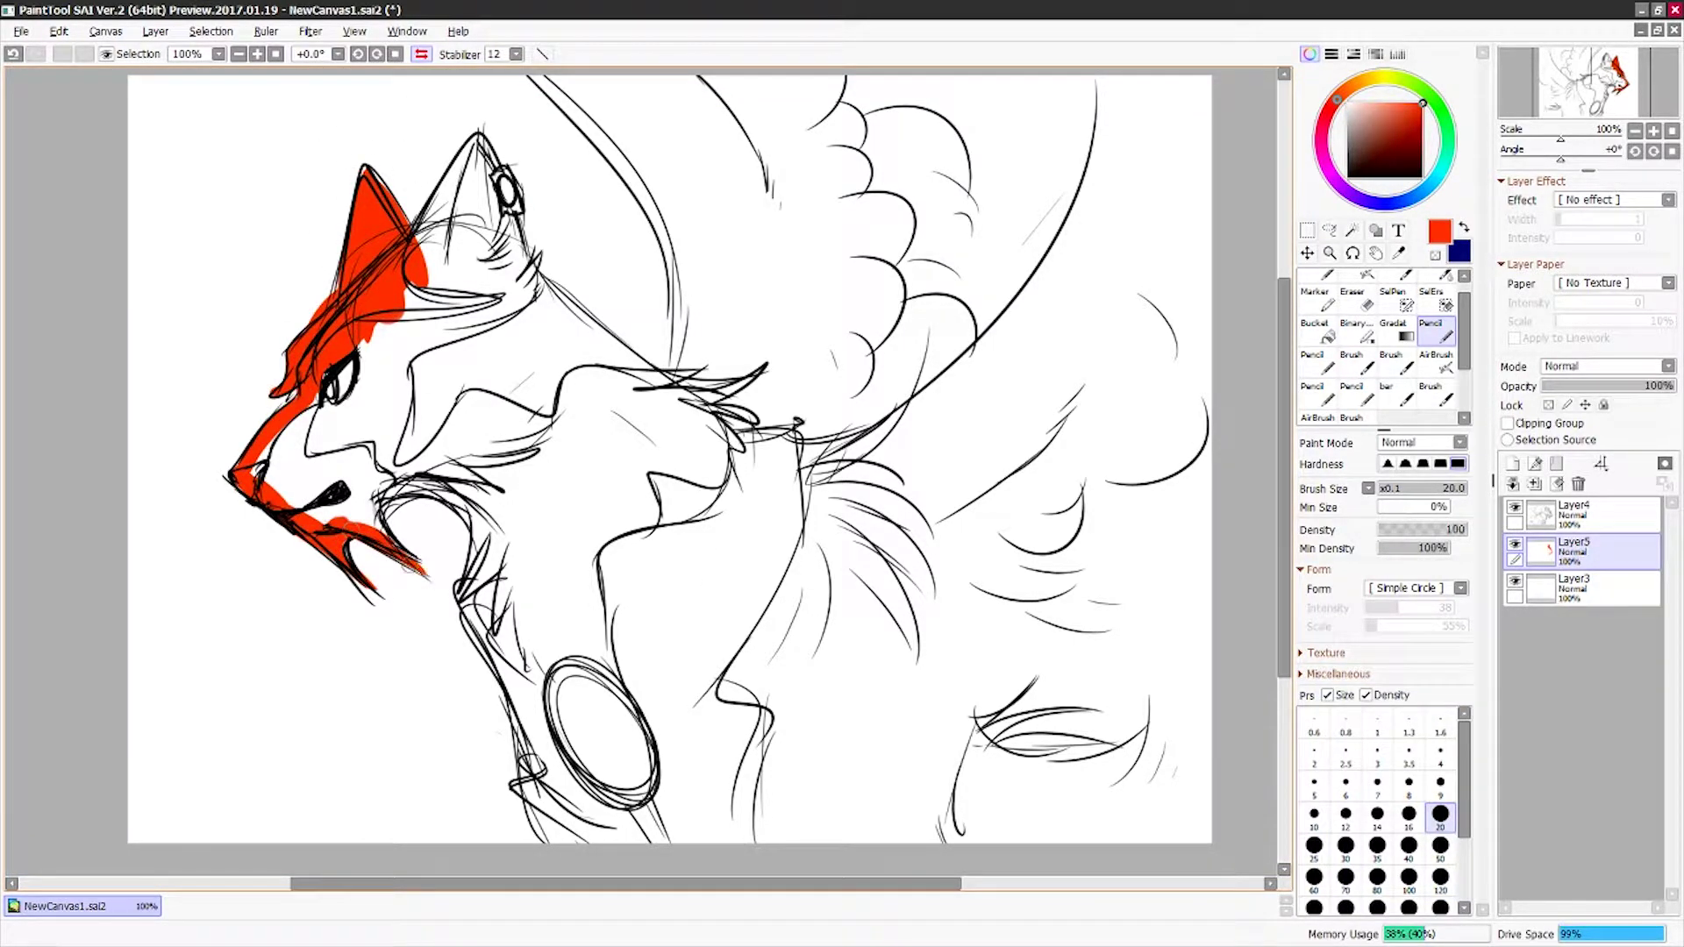
mouse_move(377, 474)
left_mouse_down()
mouse_move(500, 505)
mouse_move(491, 587)
mouse_move(535, 746)
mouse_move(517, 795)
left_mouse_up()
- Block in red over the ear, back, wings, body, head and lower body at sizes 50, 20 and 120
left_click(1440, 844)
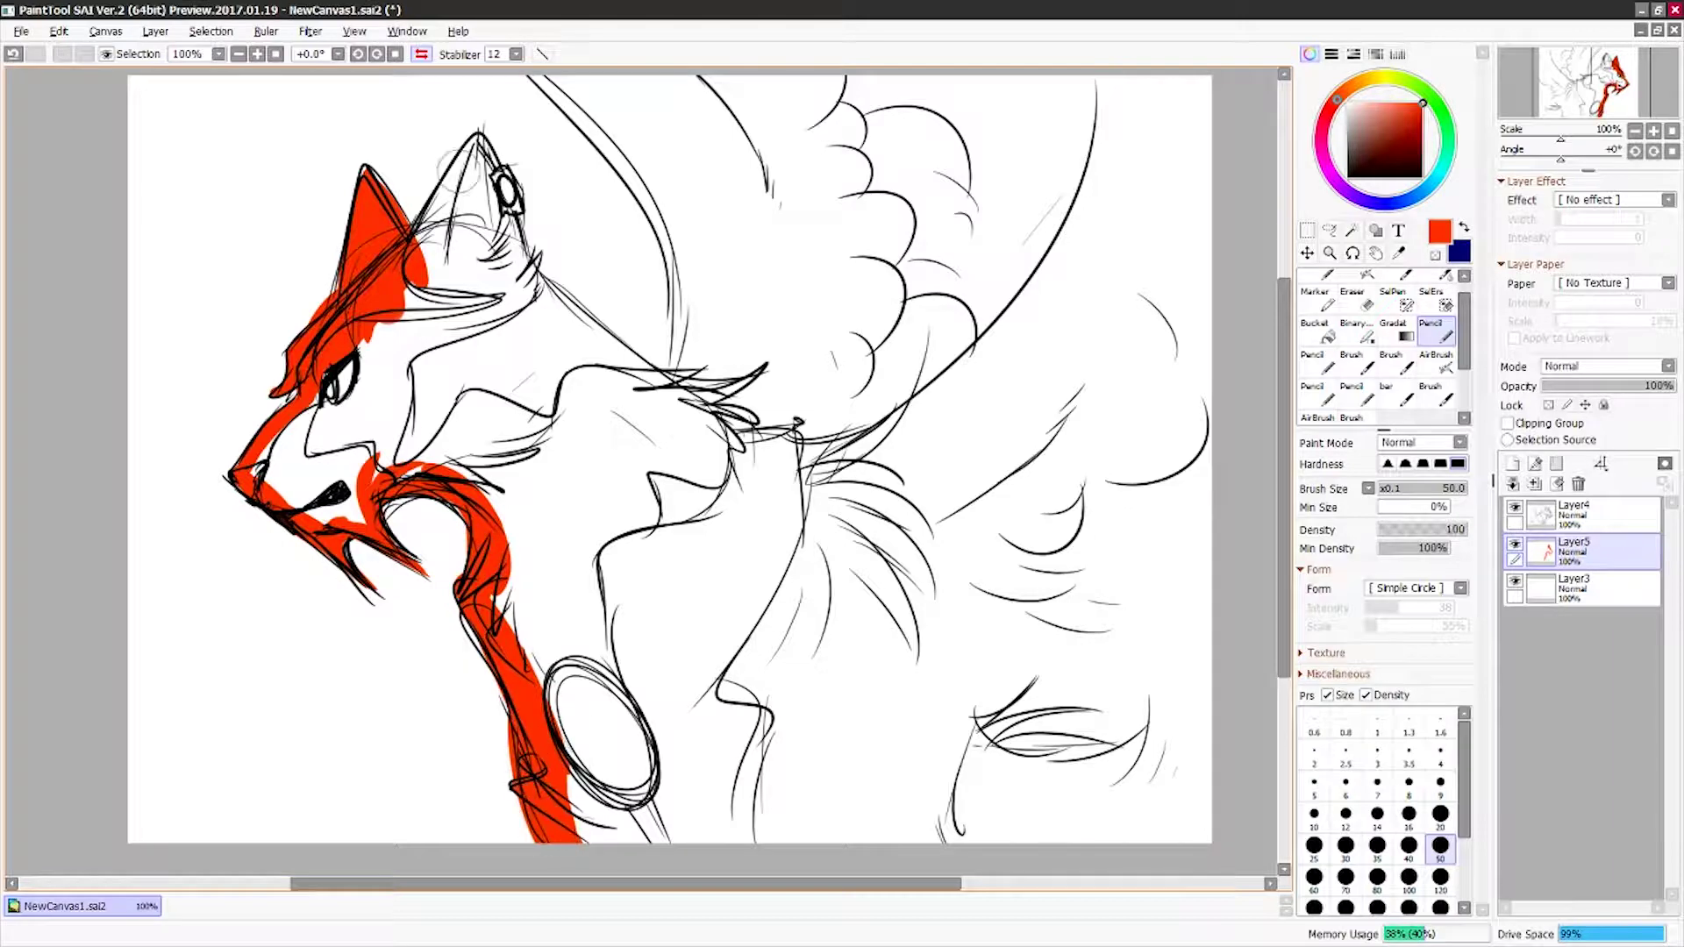
left_click_drag(430, 333, 534, 167)
left_click_drag(518, 237, 736, 465)
left_click(421, 53)
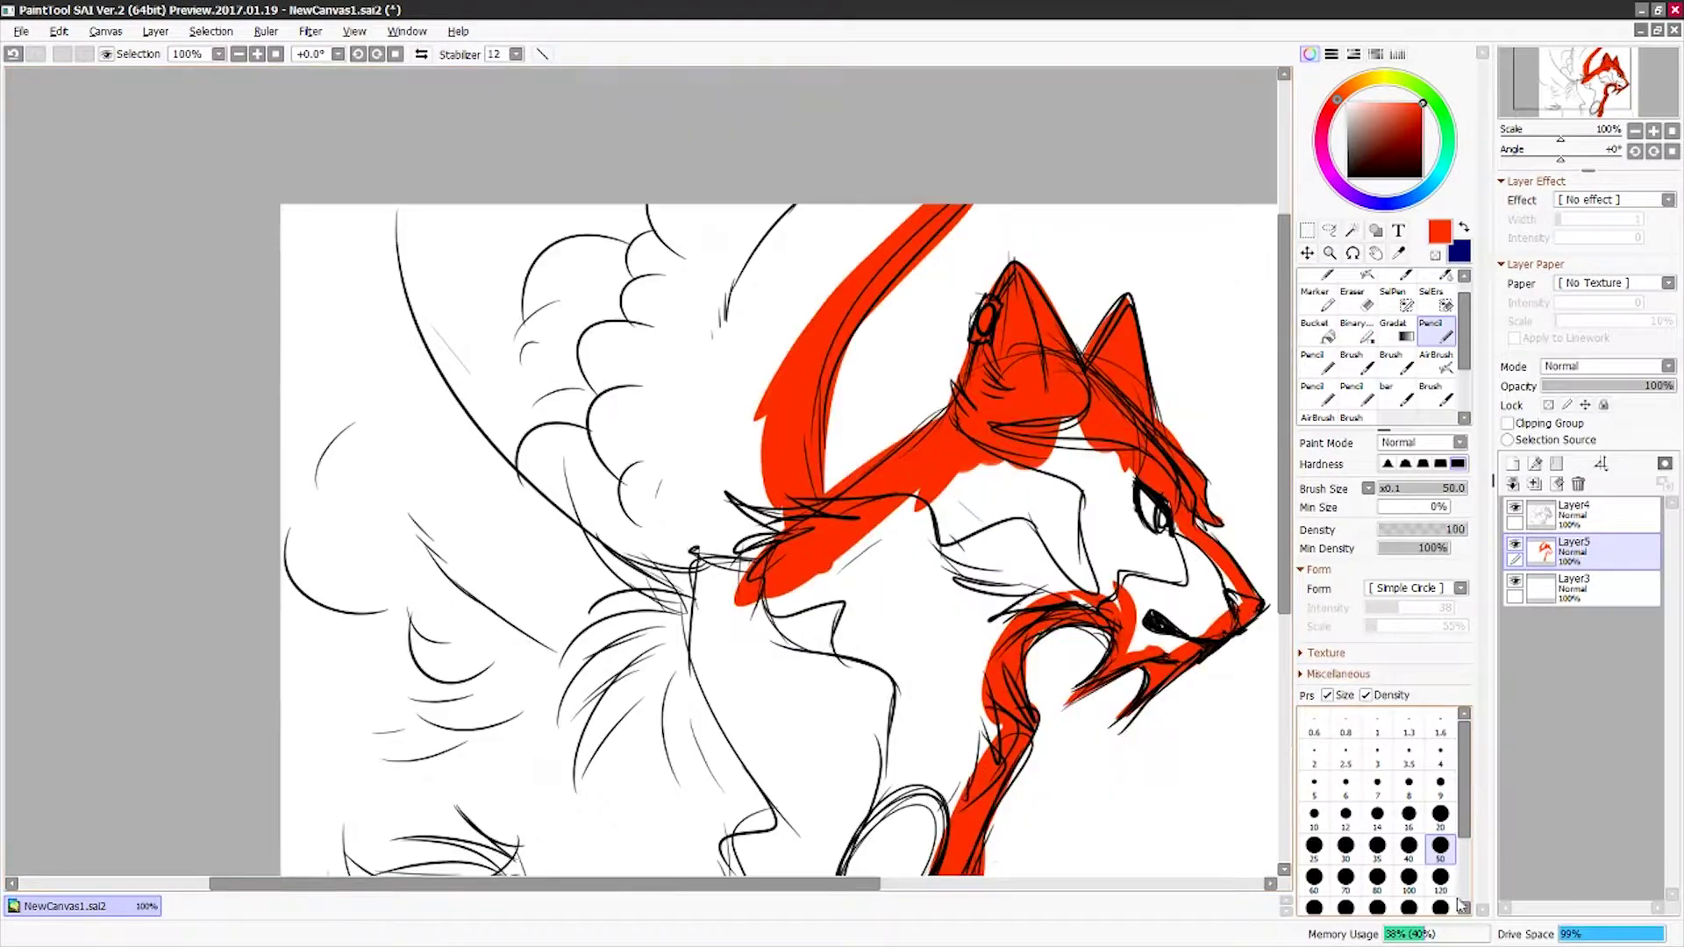
left_click(1440, 814)
left_click_drag(877, 219, 412, 509)
left_click_drag(298, 263, 614, 816)
mouse_move(745, 526)
left_mouse_down()
mouse_move(1227, 570)
mouse_move(1246, 613)
left_mouse_up()
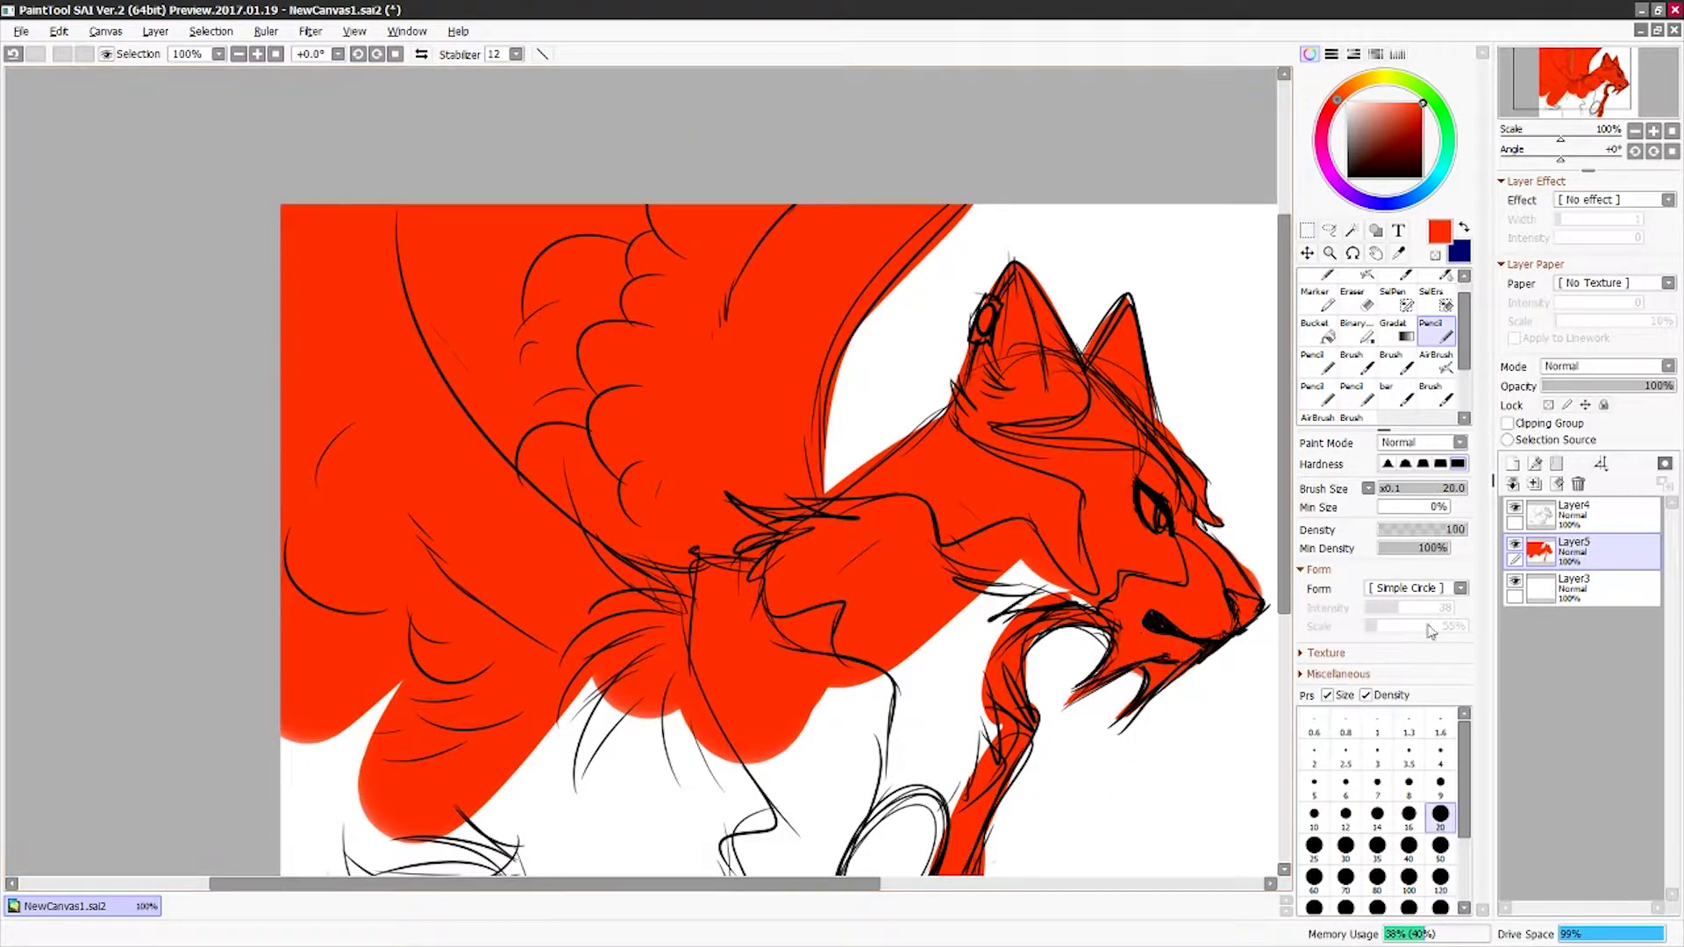
left_click(1440, 877)
mouse_move(1014, 635)
left_mouse_down()
mouse_move(973, 460)
mouse_move(877, 596)
mouse_move(816, 772)
mouse_move(395, 701)
left_mouse_up()
- Pick orange from the fox reference image and delete the extra empty layer
key("h")
left_click(1511, 463)
left_click_drag(1570, 543, 1564, 596)
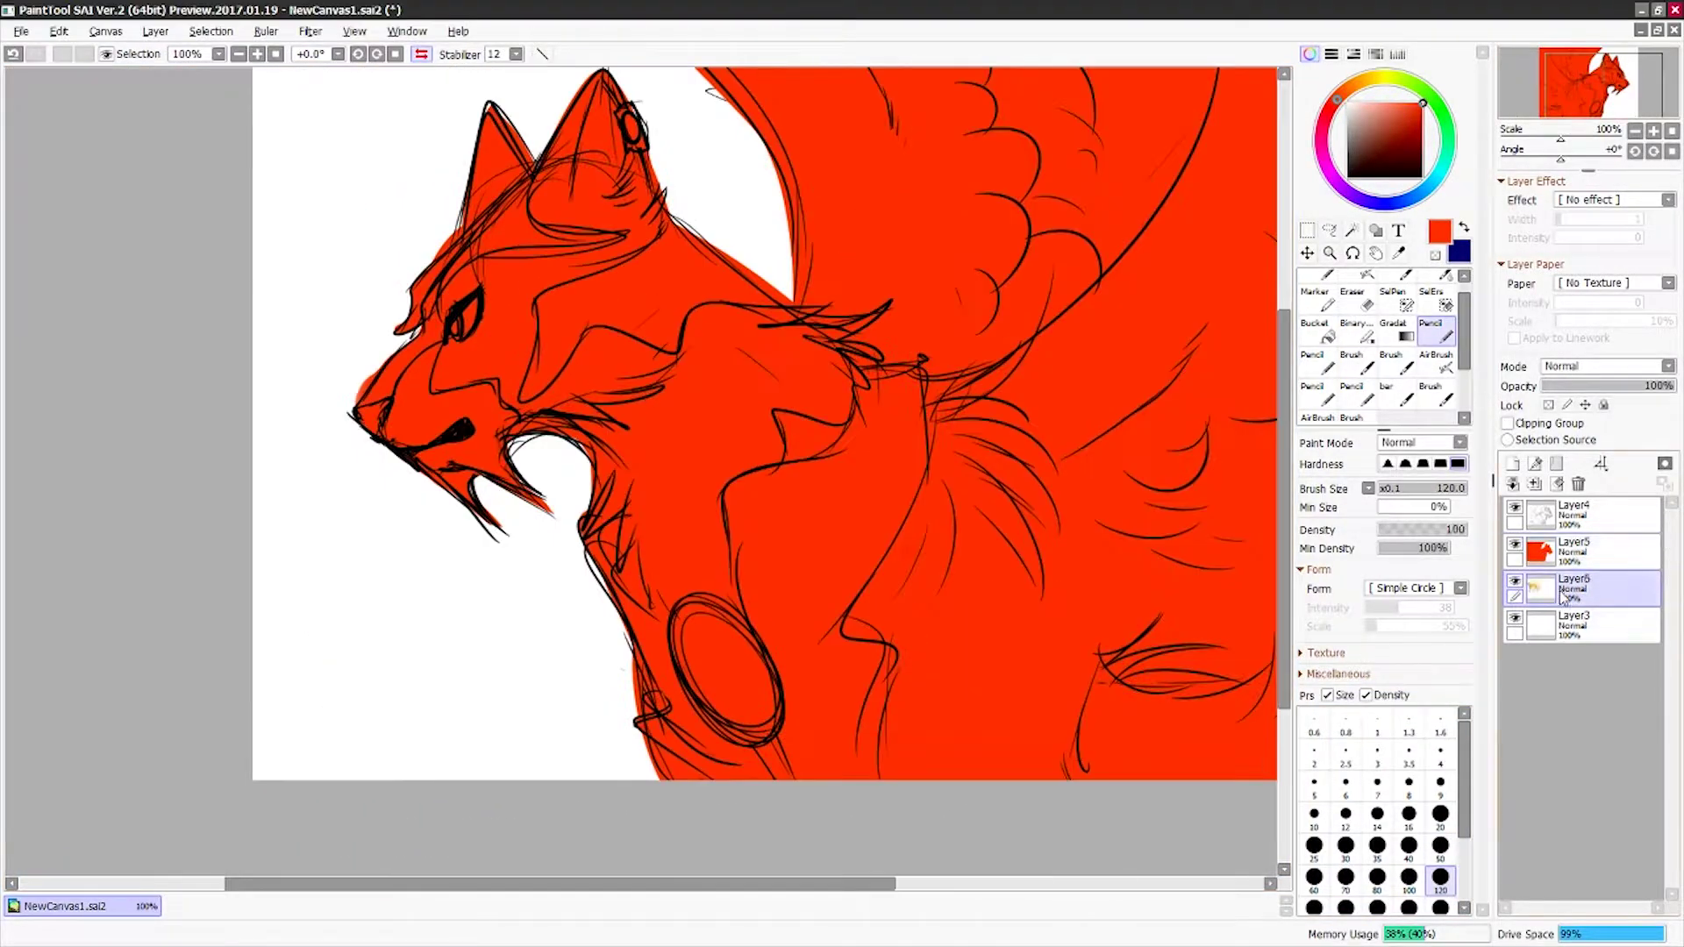
scroll(1564, 596, "up", 5)
left_click(1514, 581)
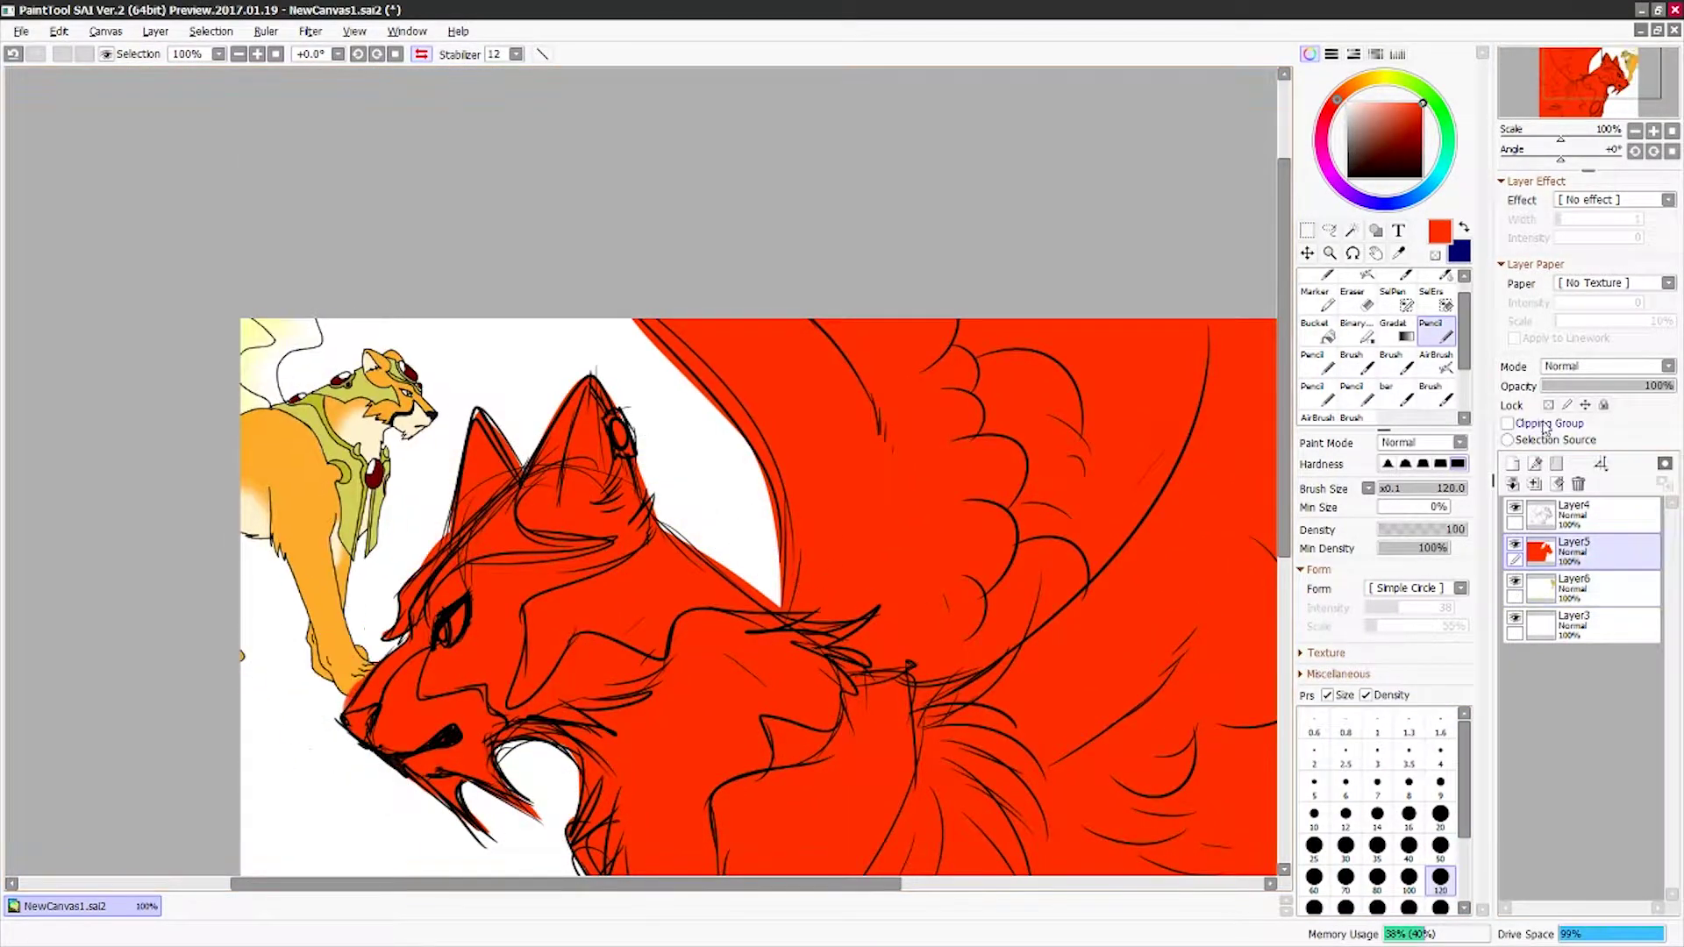
left_click(314, 504, "alt")
key("Delete")
- Repaint the red colour layer orange with Preserve Opacity enabled, then disable it
mouse_move(754, 543)
left_mouse_down()
mouse_move(803, 504)
mouse_move(833, 263)
left_mouse_up()
left_click(1574, 549)
left_click(1548, 405)
left_click_drag(570, 394, 394, 613)
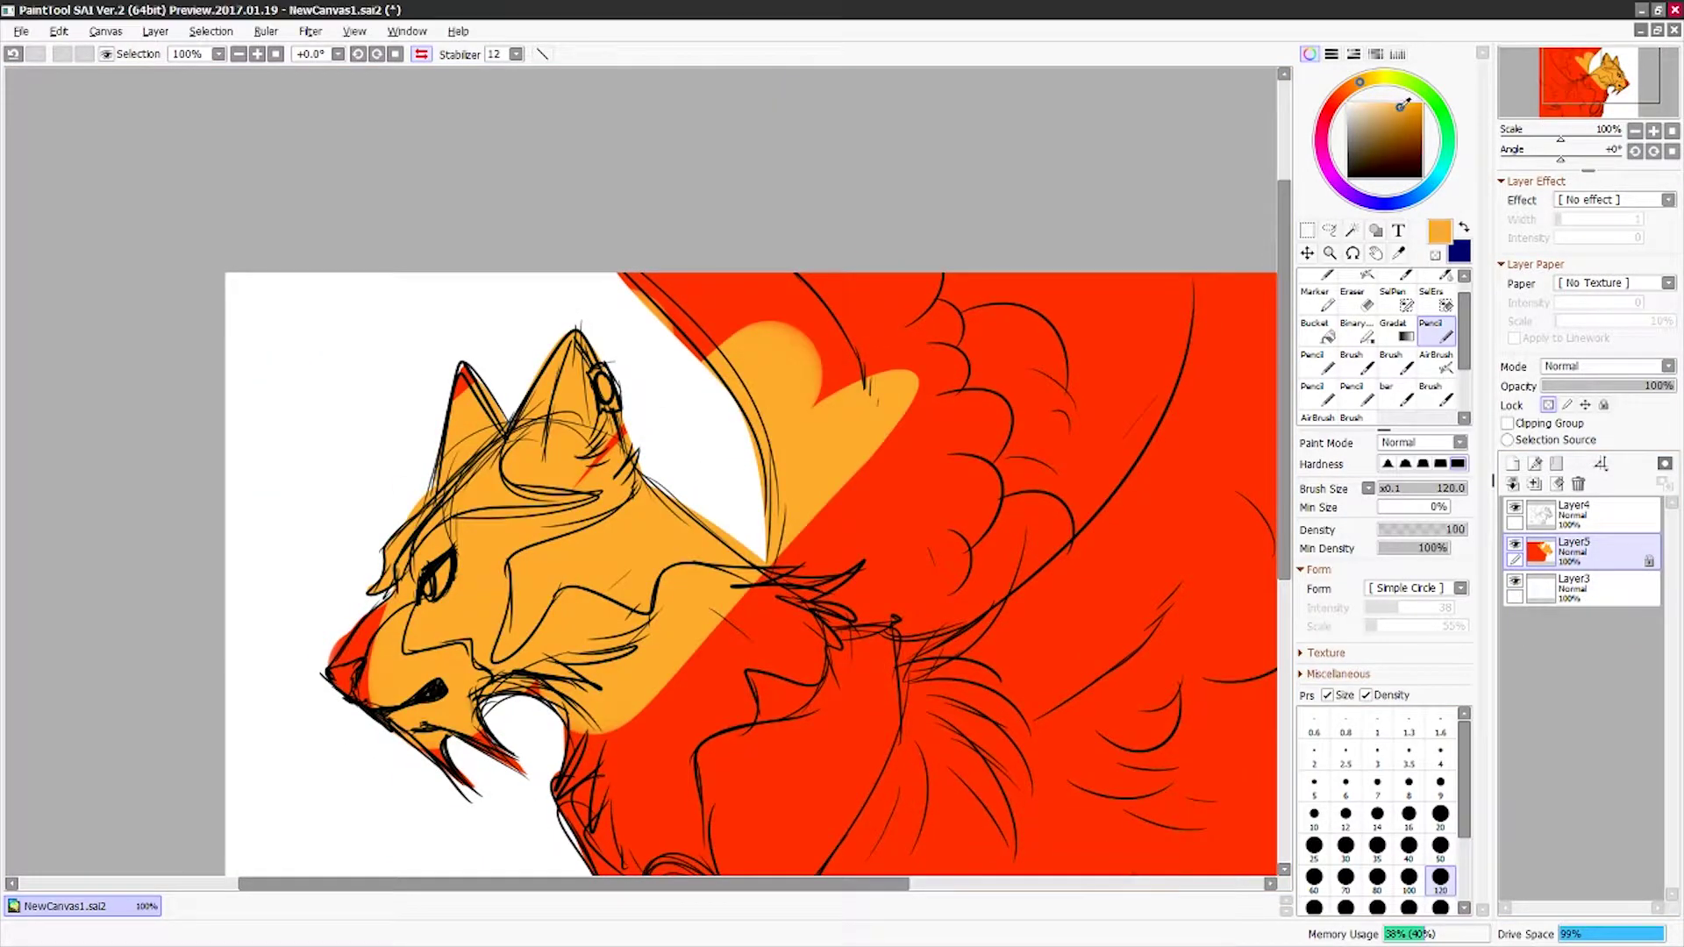
scroll(1116, 696, "down", 5)
left_click_drag(840, 776, 961, 394)
scroll(842, 681, "up", 5)
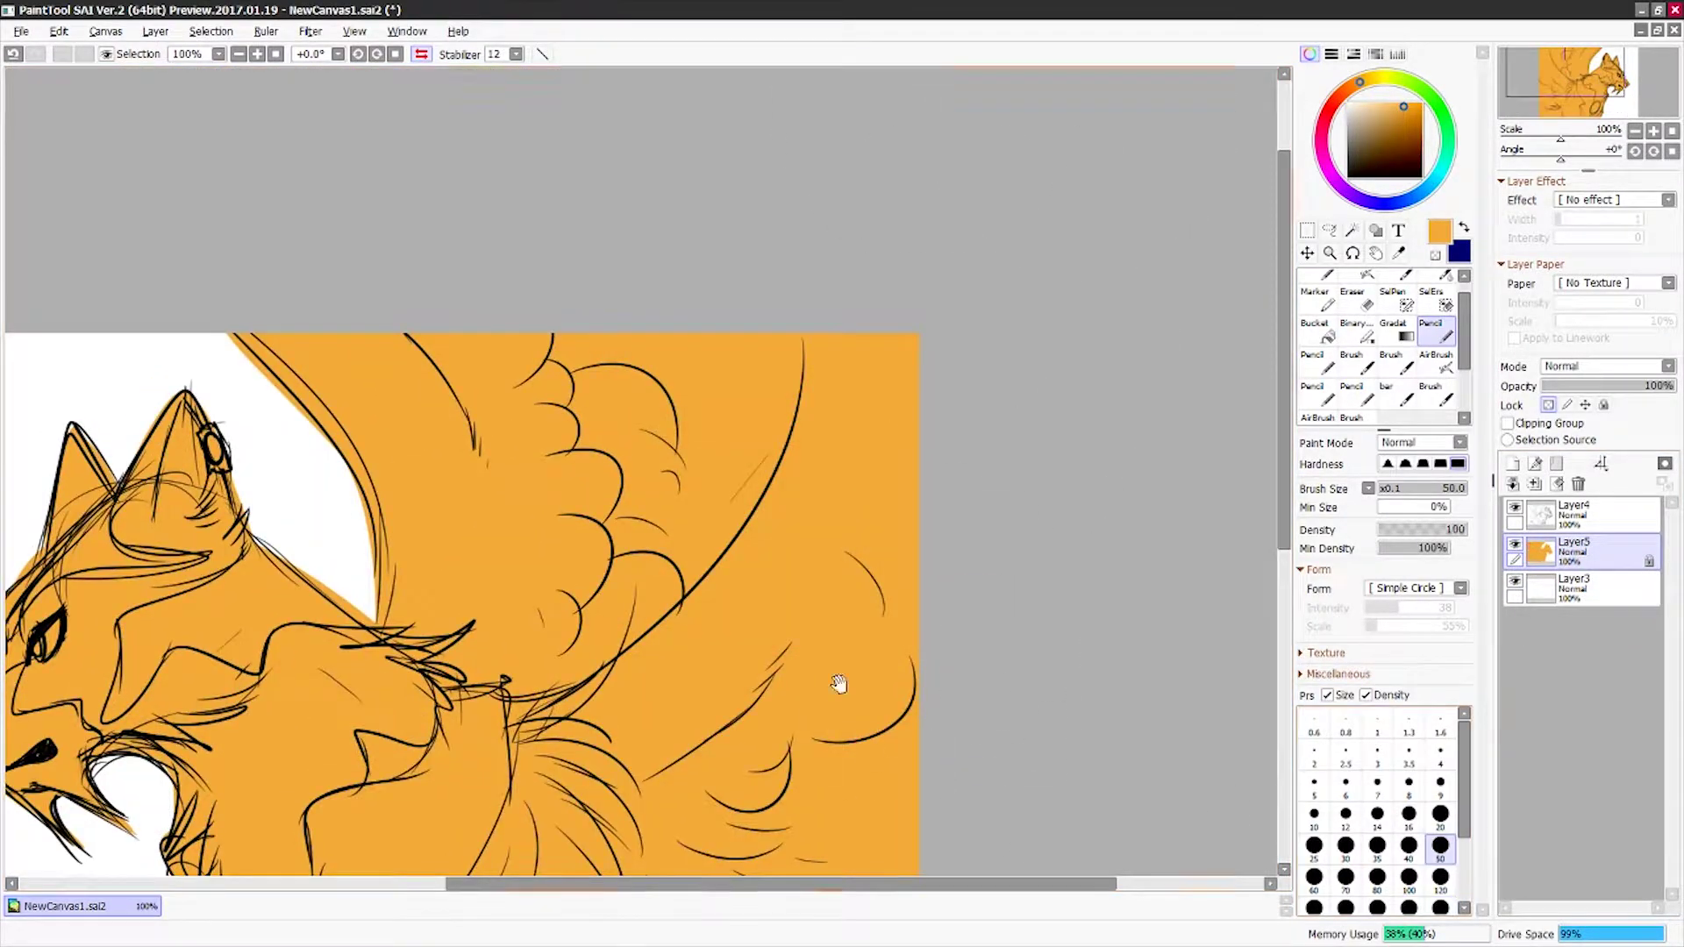
left_click(1548, 405)
- Paint cream around the eye and nose, on the muzzle, inner ear, neck and chest at sizes 20–25
left_click(1440, 813)
left_click(1435, 255)
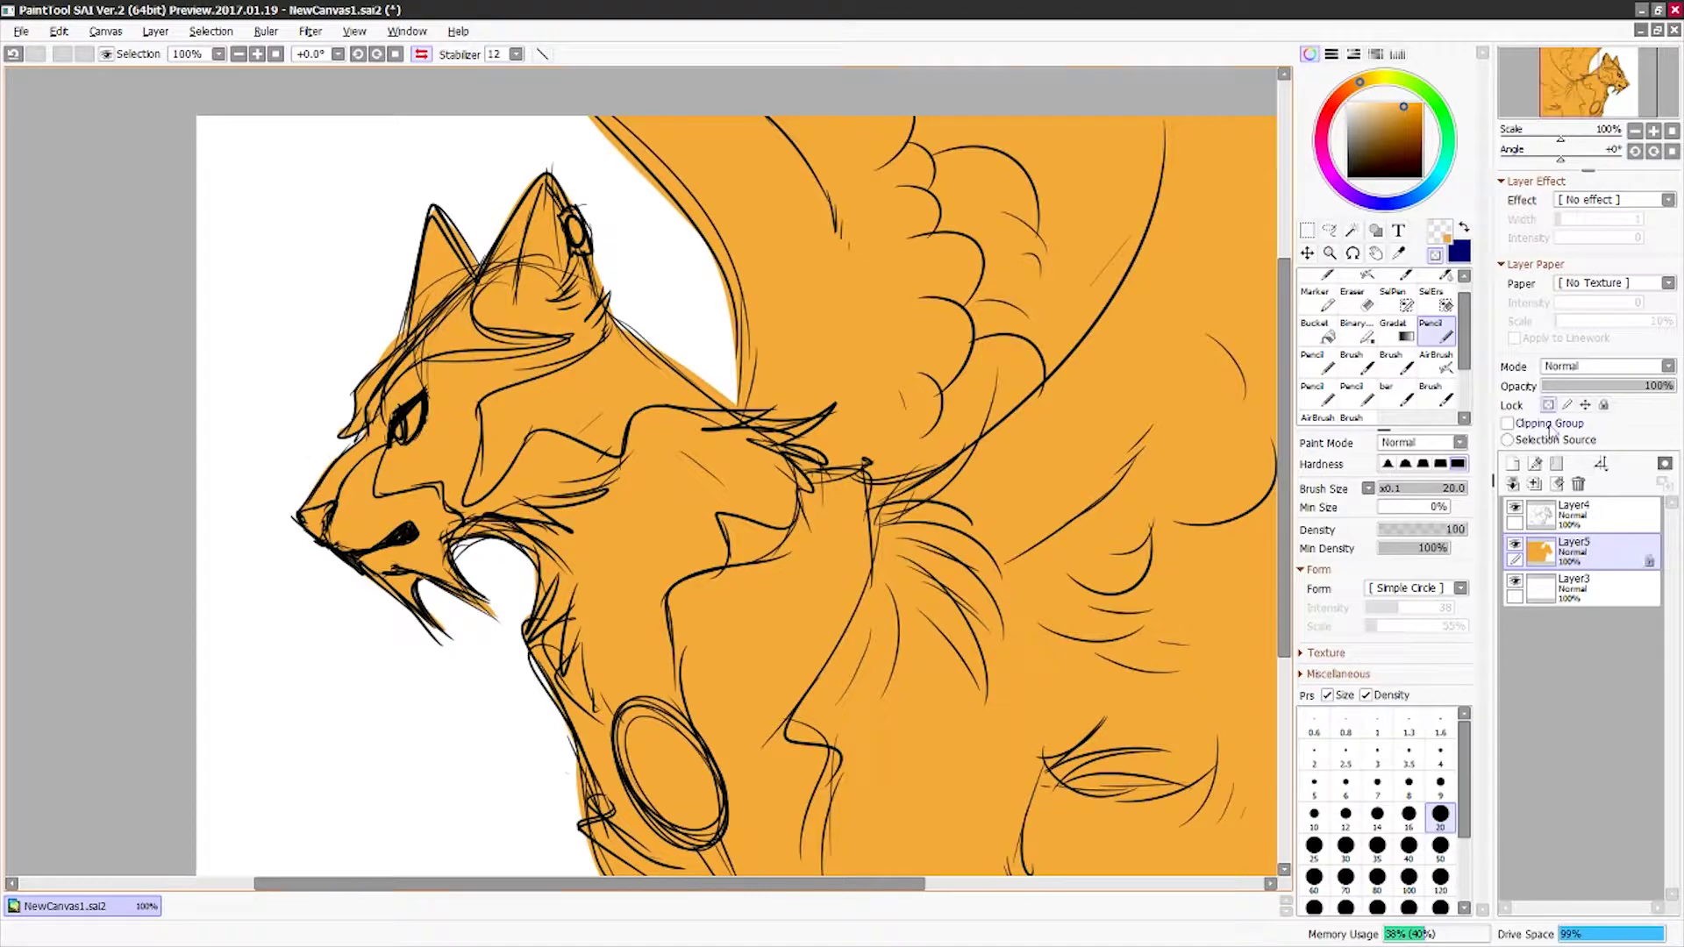
left_click(1354, 102)
left_click_drag(434, 408, 350, 500)
key("bracketright")
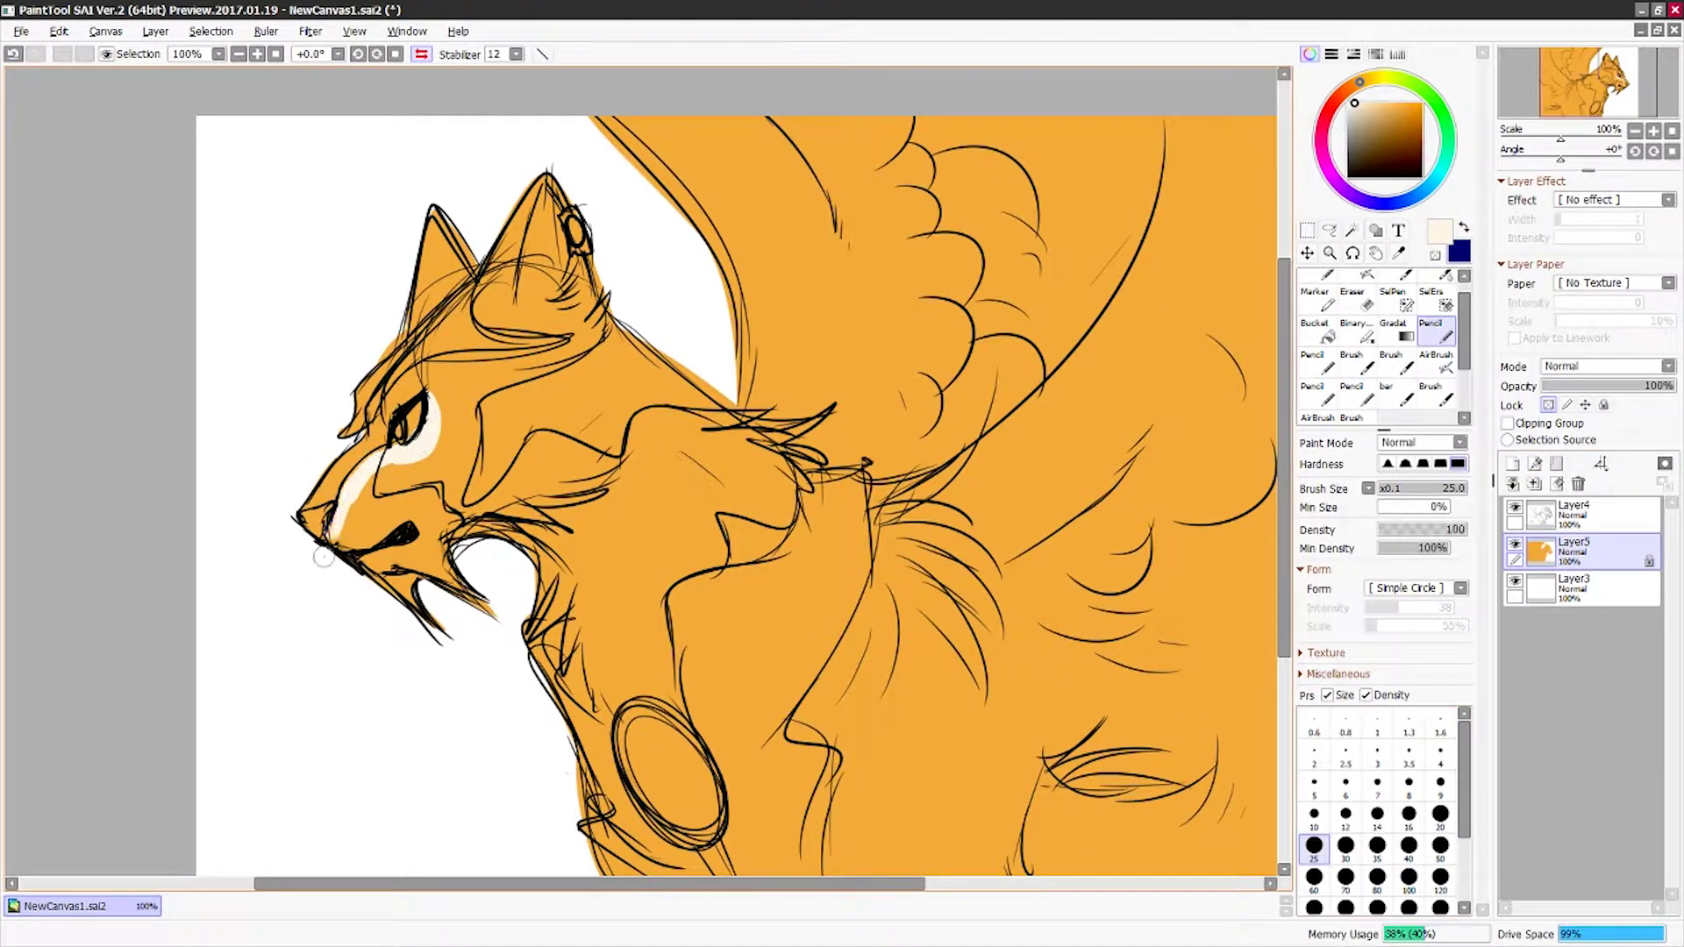
left_click_drag(430, 614, 385, 526)
mouse_move(527, 303)
left_mouse_down()
mouse_move(562, 193)
mouse_move(553, 315)
left_mouse_up()
left_click_drag(1214, 433, 1113, 310)
mouse_move(368, 434)
left_mouse_down()
mouse_move(491, 386)
mouse_move(553, 311)
mouse_move(631, 289)
mouse_move(684, 377)
mouse_move(868, 403)
mouse_move(736, 544)
left_mouse_up()
- Paint cream shoulder and chest fur down to the pendant at size 50
left_click(1440, 845)
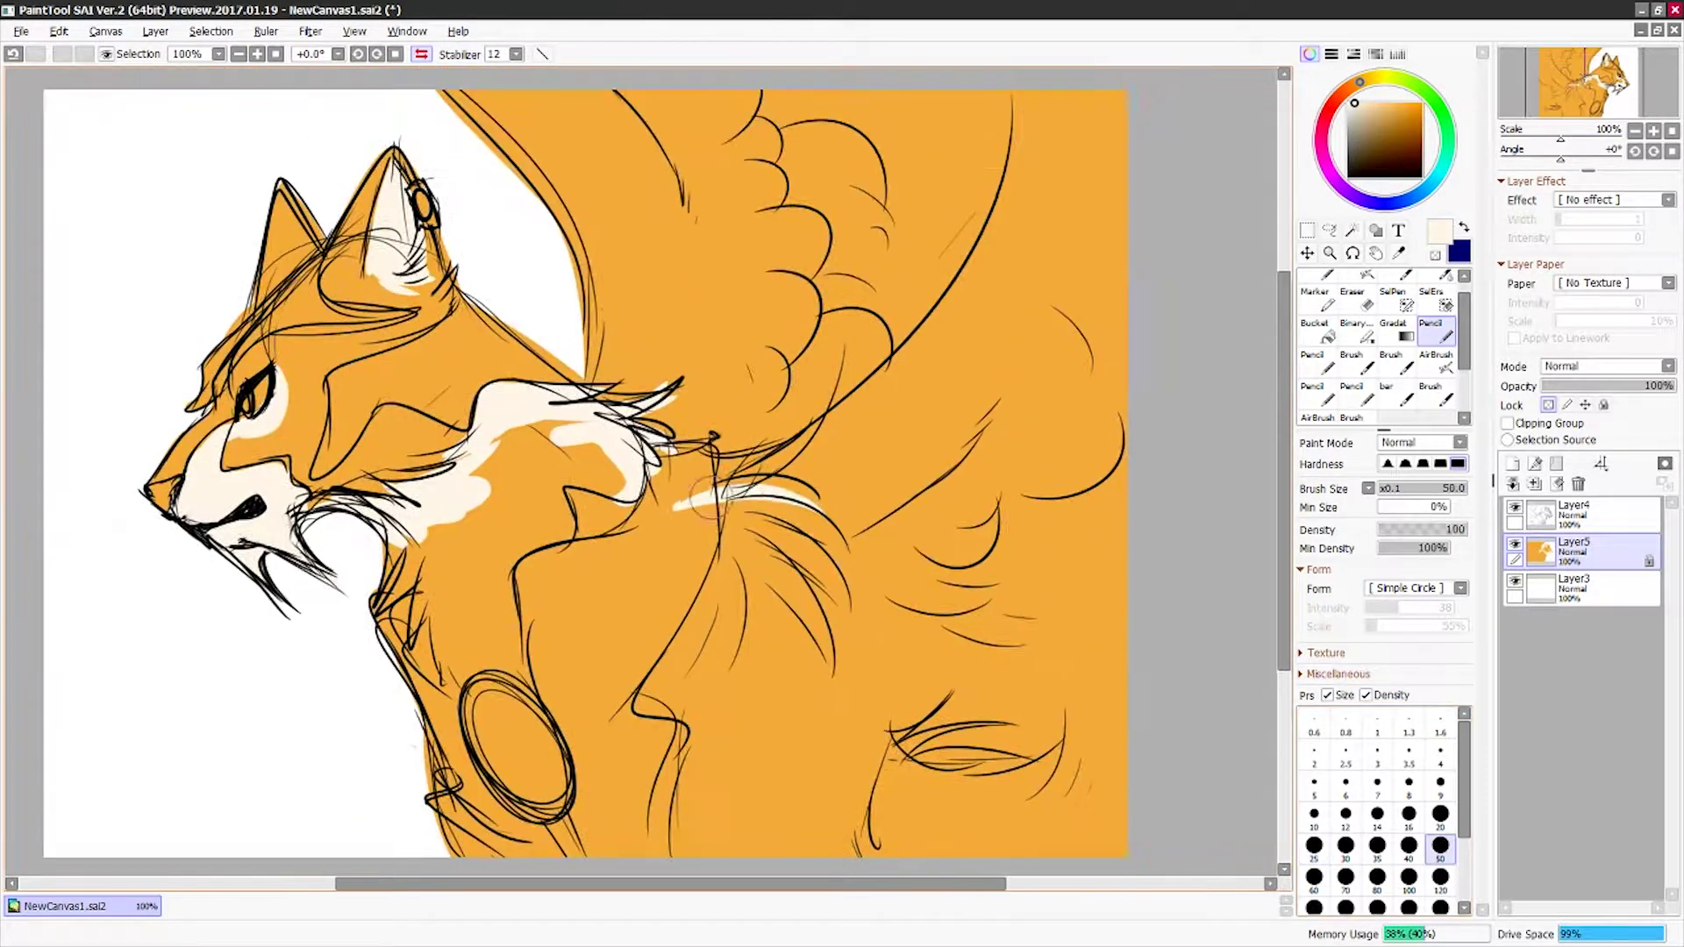
left_click_drag(842, 491, 755, 675)
left_click_drag(719, 509, 631, 701)
mouse_move(771, 553)
left_mouse_down()
mouse_move(609, 518)
mouse_move(412, 614)
left_mouse_up()
left_click_drag(632, 456, 496, 622)
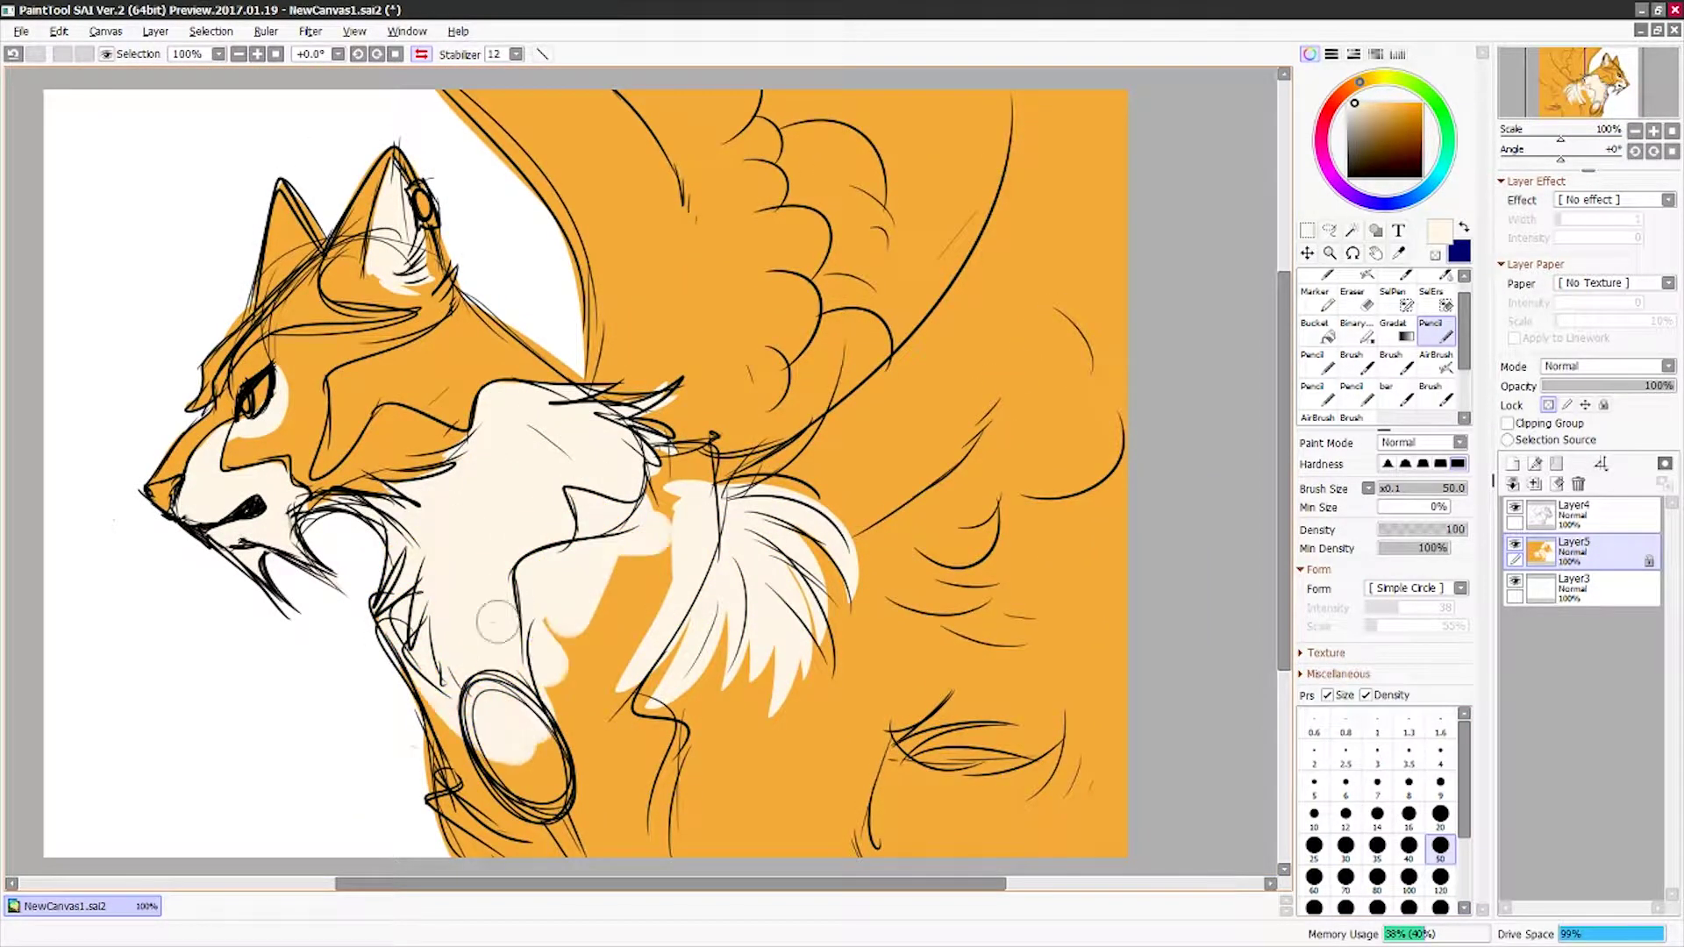
- Cover the wing in cream with the brush at size 120
left_click_drag(518, 97, 614, 290)
left_click(1440, 877)
left_click_drag(570, 193, 964, 526)
left_click_drag(859, 421, 1140, 351)
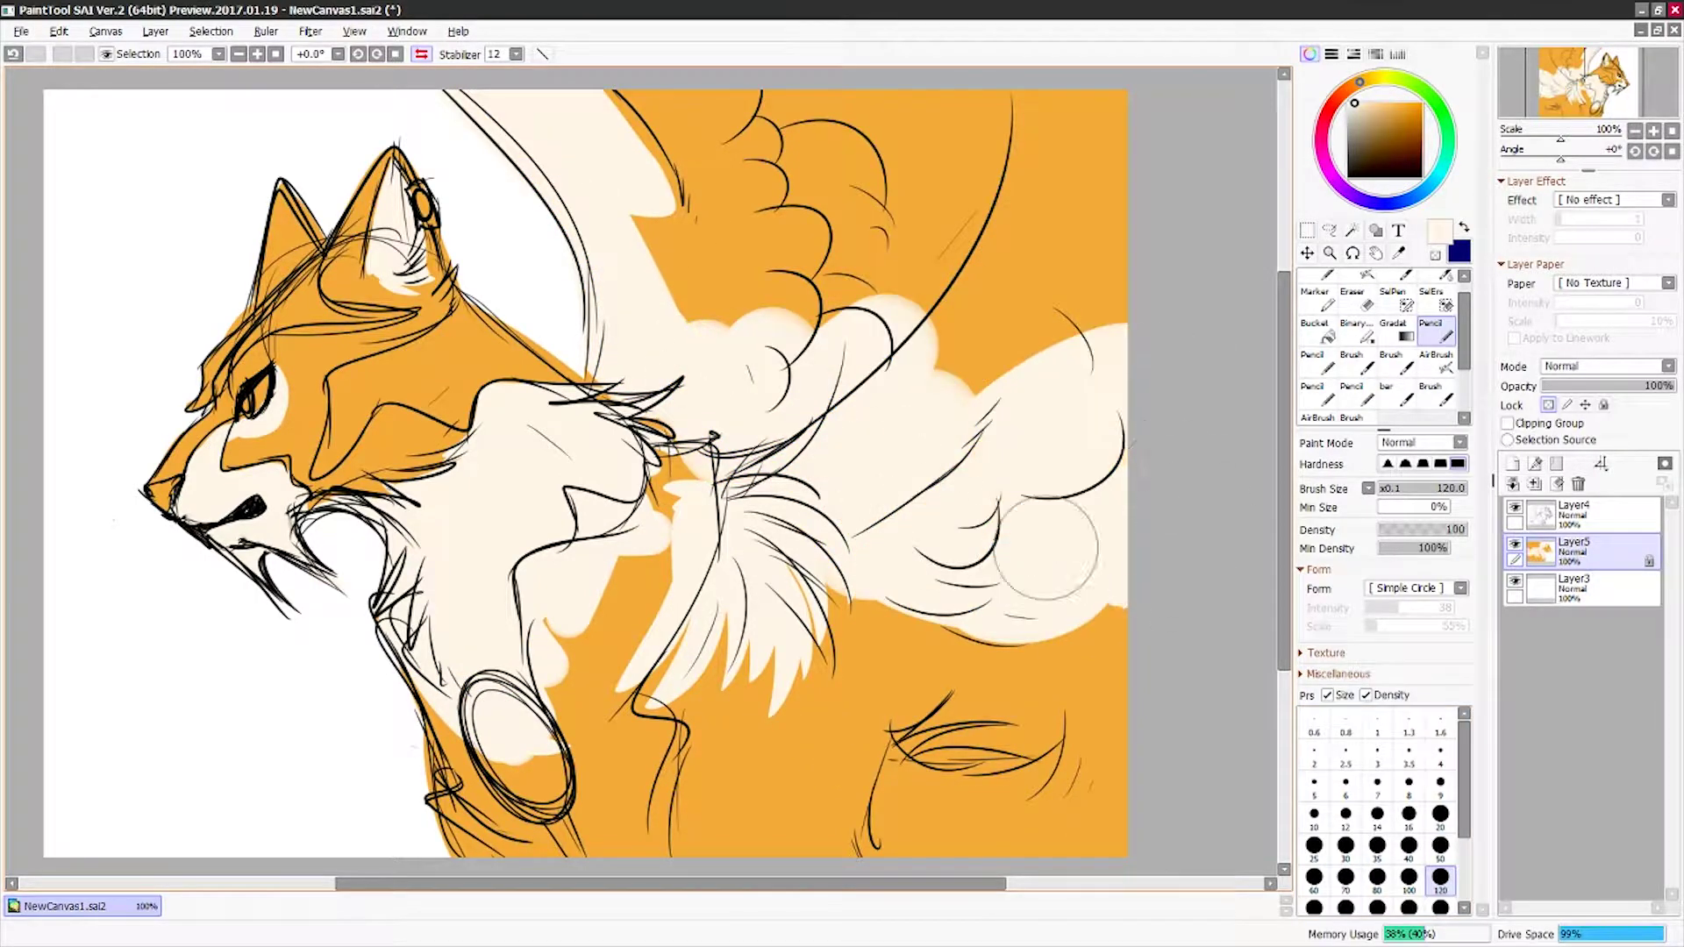
left_click_drag(614, 263, 726, 377)
key("h")
left_click(1440, 845)
left_click(1347, 130)
- Paint grey armour over the forehead, ear, cheek, neck and chest at sizes 50 and 20
left_click_drag(834, 202, 947, 184)
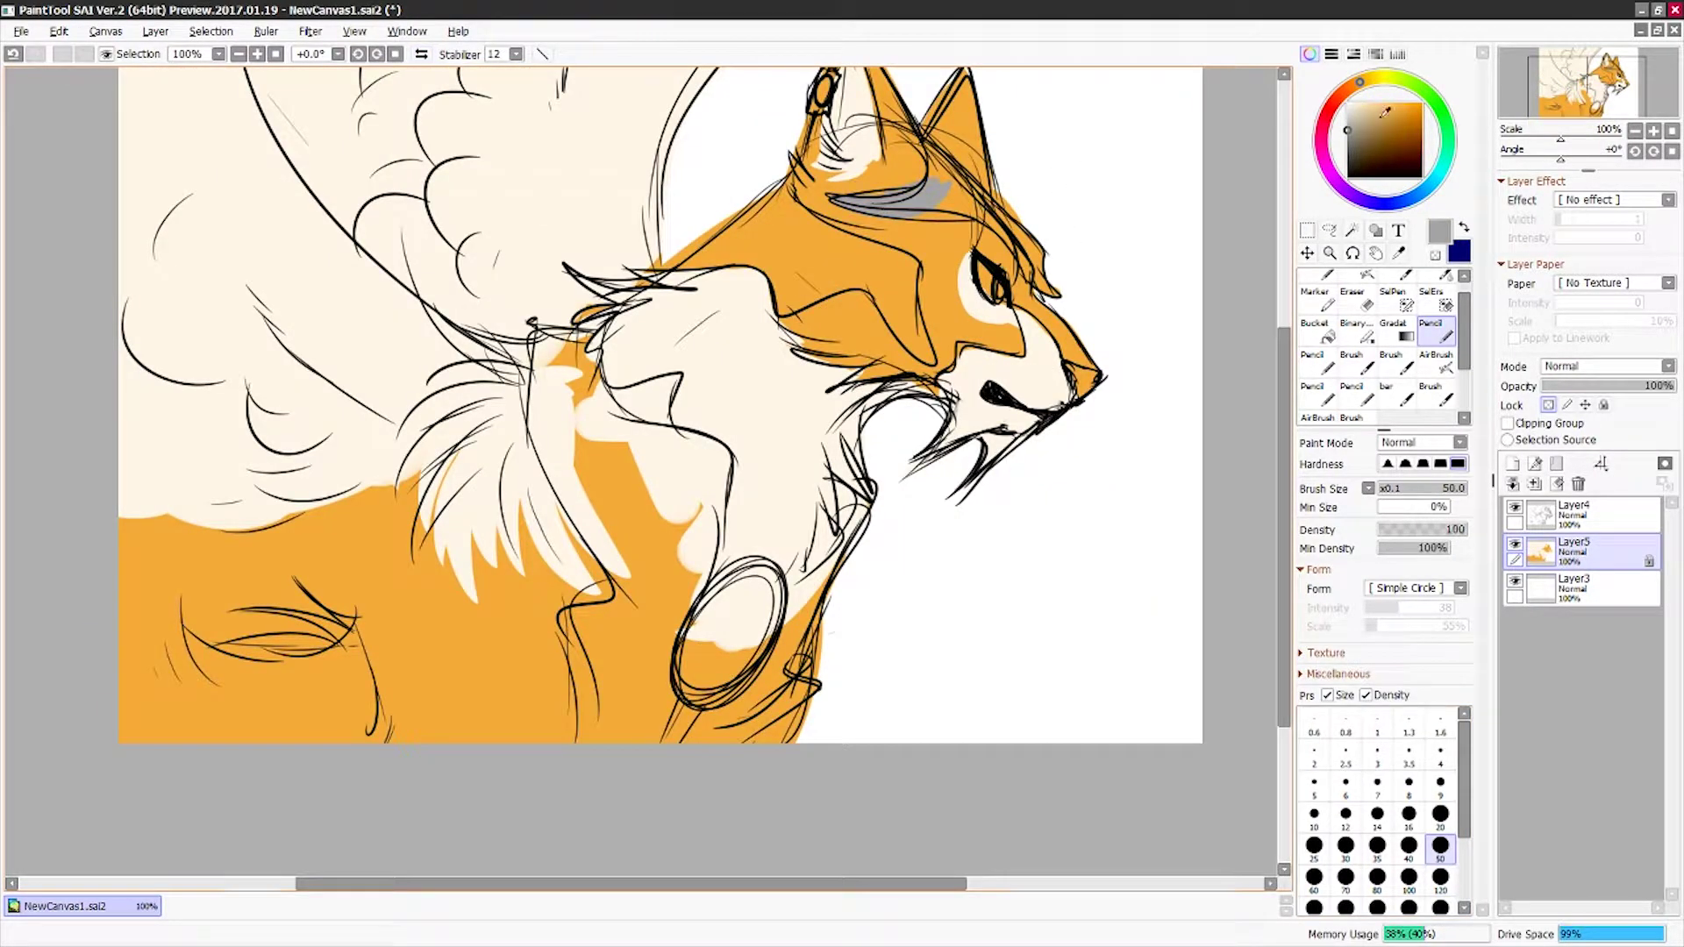
mouse_move(830, 194)
left_mouse_down()
mouse_move(947, 175)
mouse_move(994, 223)
left_mouse_up()
key("bracketleft")
key("bracketleft")
key("bracketleft")
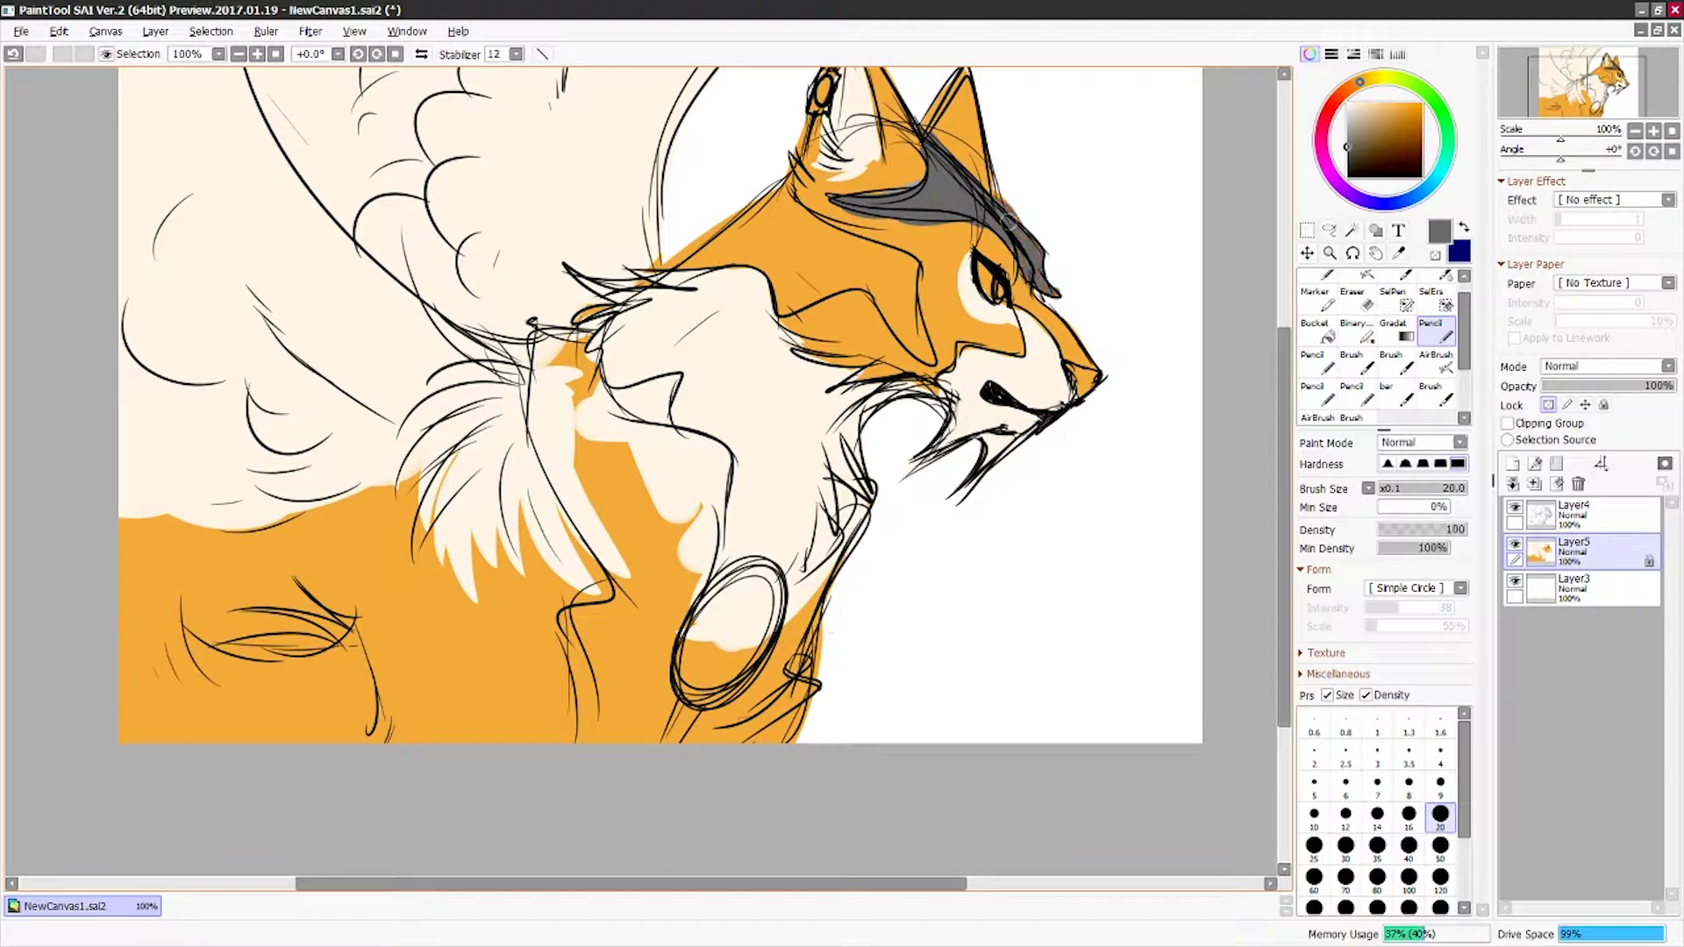
mouse_move(665, 259)
left_mouse_down()
mouse_move(789, 193)
mouse_move(921, 263)
left_mouse_up()
left_click_drag(763, 281, 936, 351)
left_click_drag(867, 285, 827, 266)
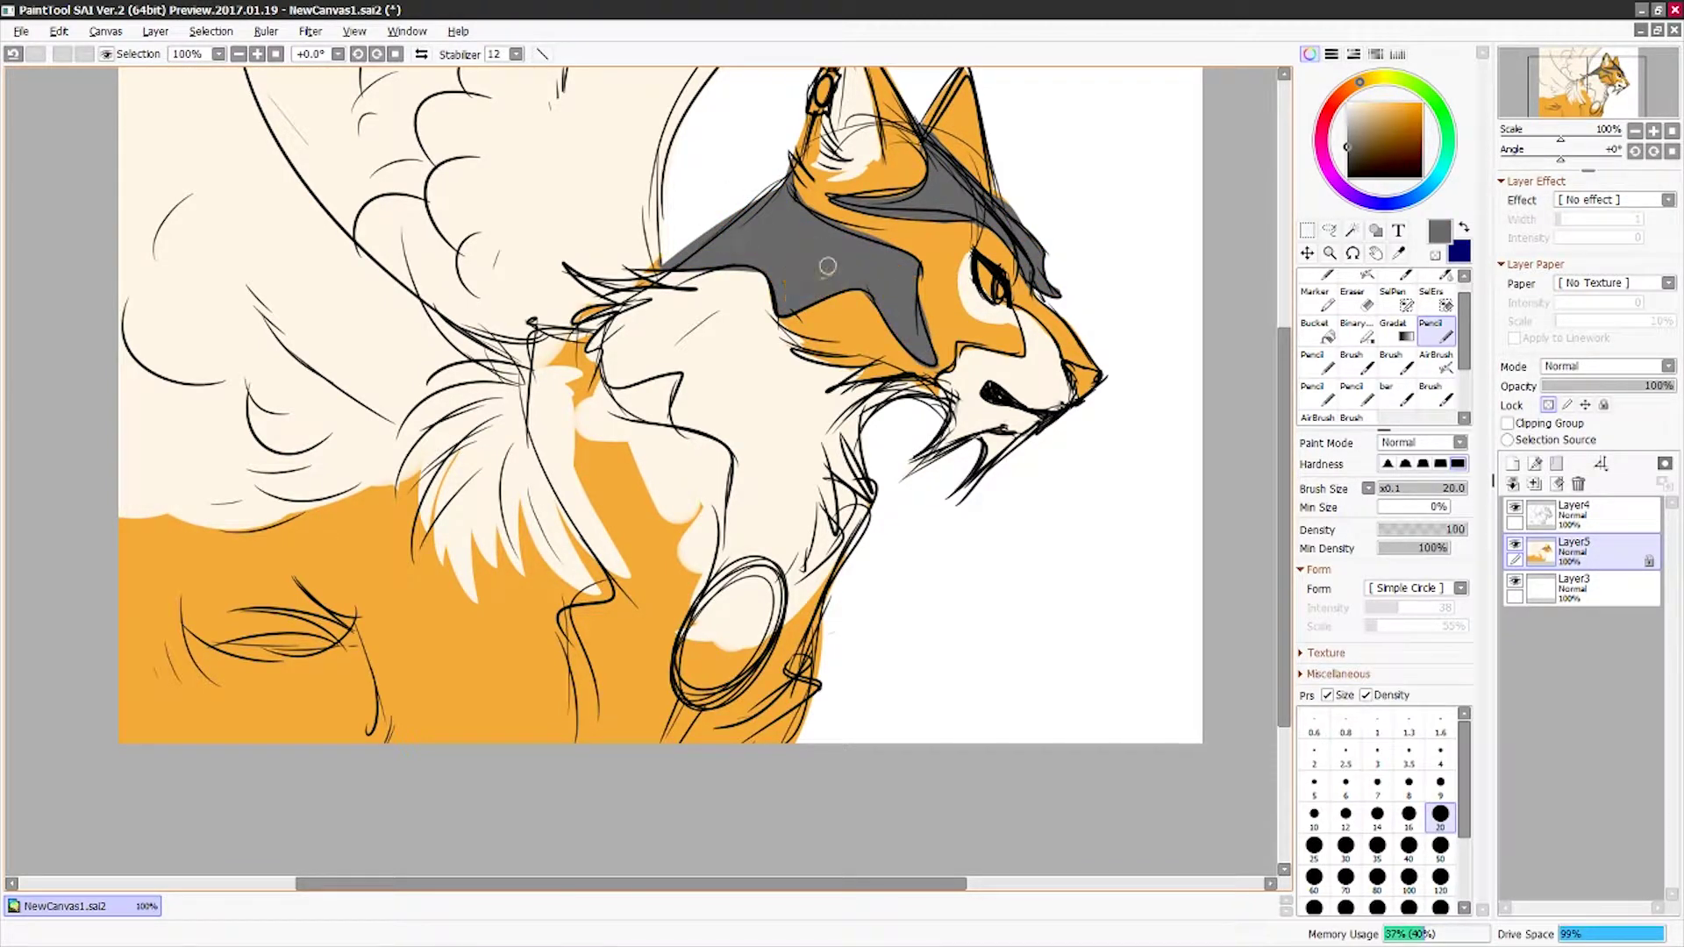
mouse_move(531, 326)
left_mouse_down()
mouse_move(640, 582)
mouse_move(594, 766)
mouse_move(695, 776)
left_mouse_up()
left_click_drag(772, 719, 859, 487)
mouse_move(605, 359)
left_mouse_down()
mouse_move(697, 456)
mouse_move(718, 526)
left_mouse_up()
left_click_drag(905, 479, 812, 576)
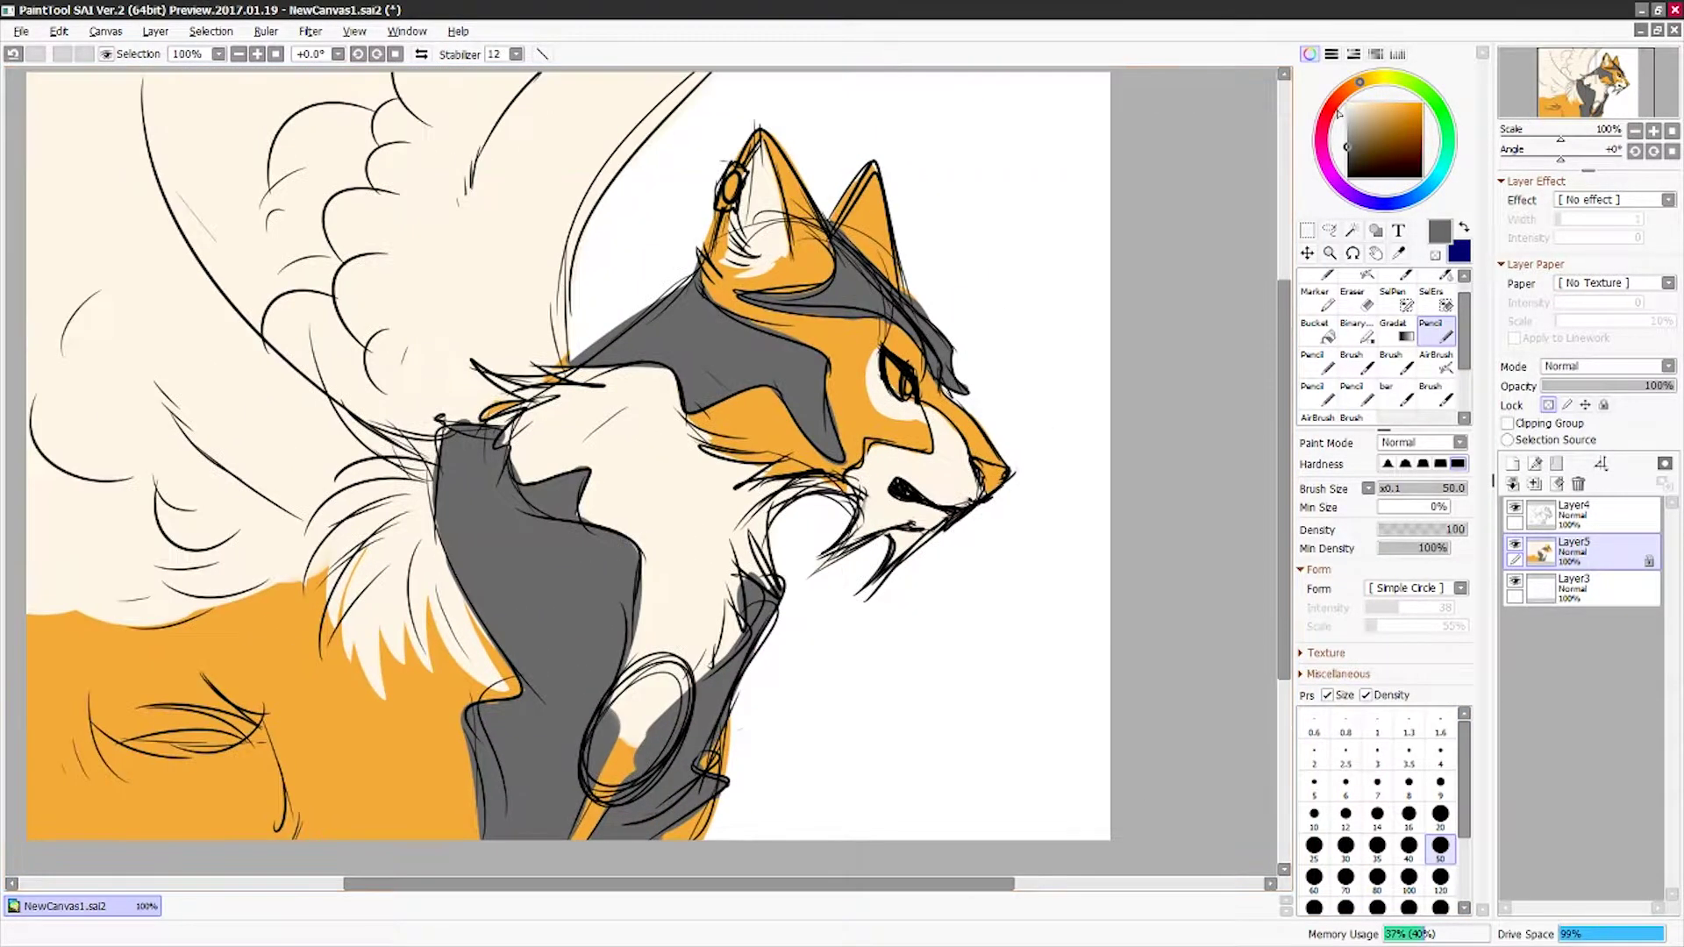
left_click(1438, 128)
- Paint the ear ring and the neck gem solid red
left_click(705, 344, "alt")
left_click_drag(728, 175, 736, 200)
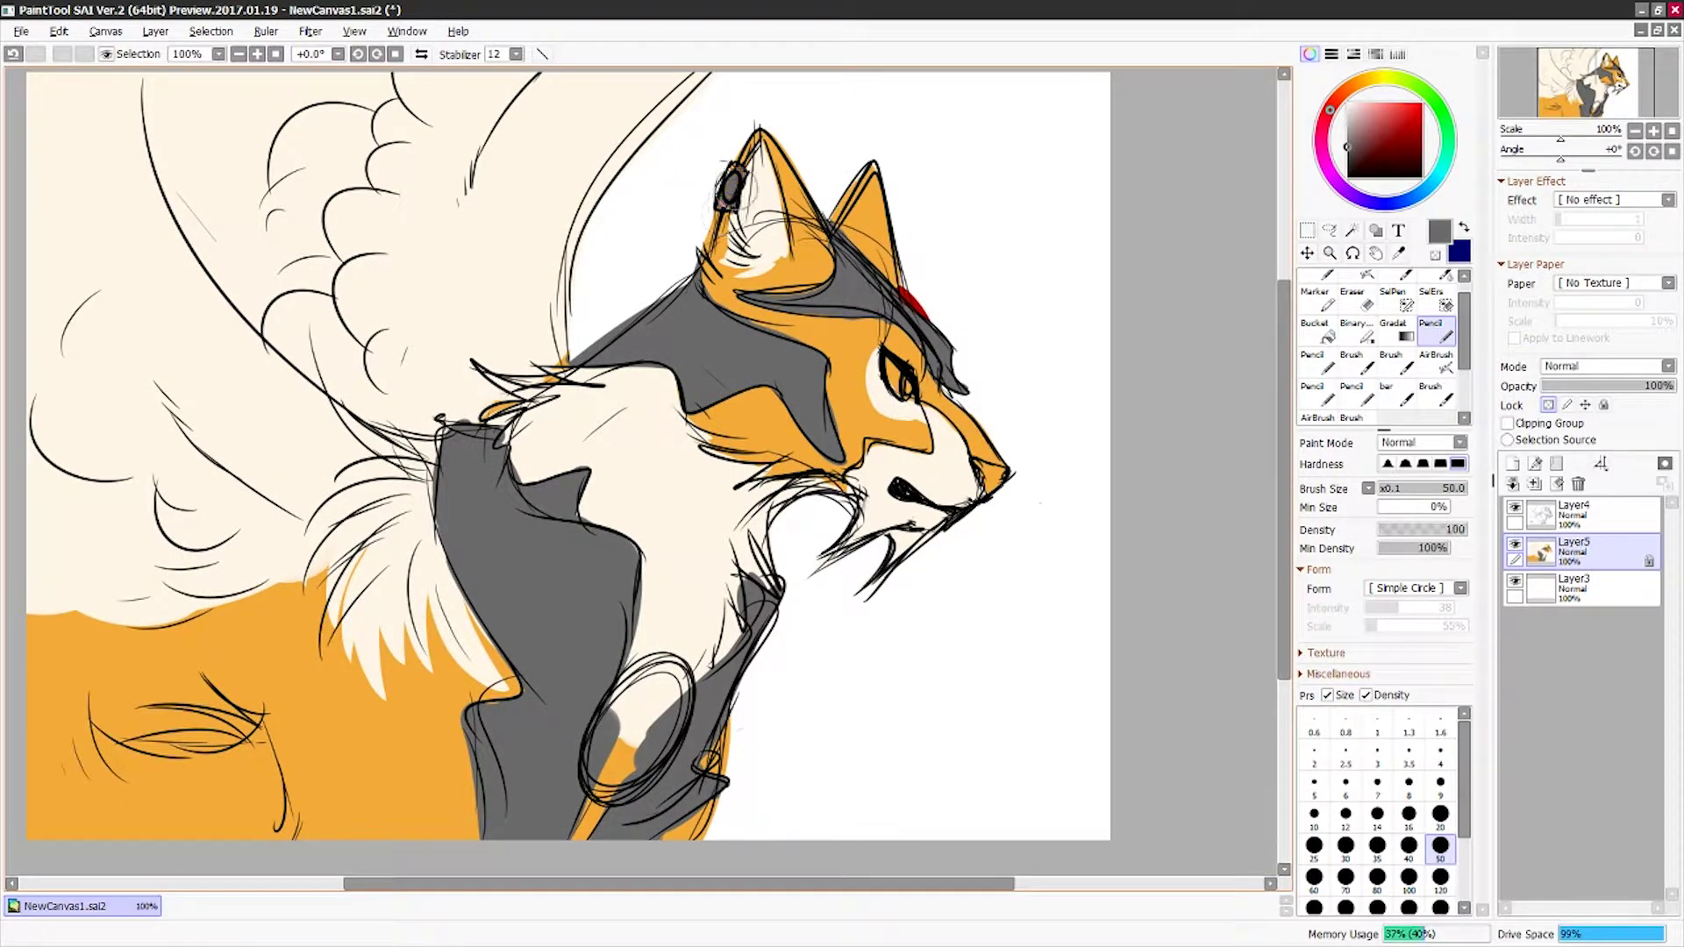
mouse_move(614, 692)
left_mouse_down()
mouse_move(657, 754)
mouse_move(605, 656)
left_mouse_up()
left_click(605, 656, "alt")
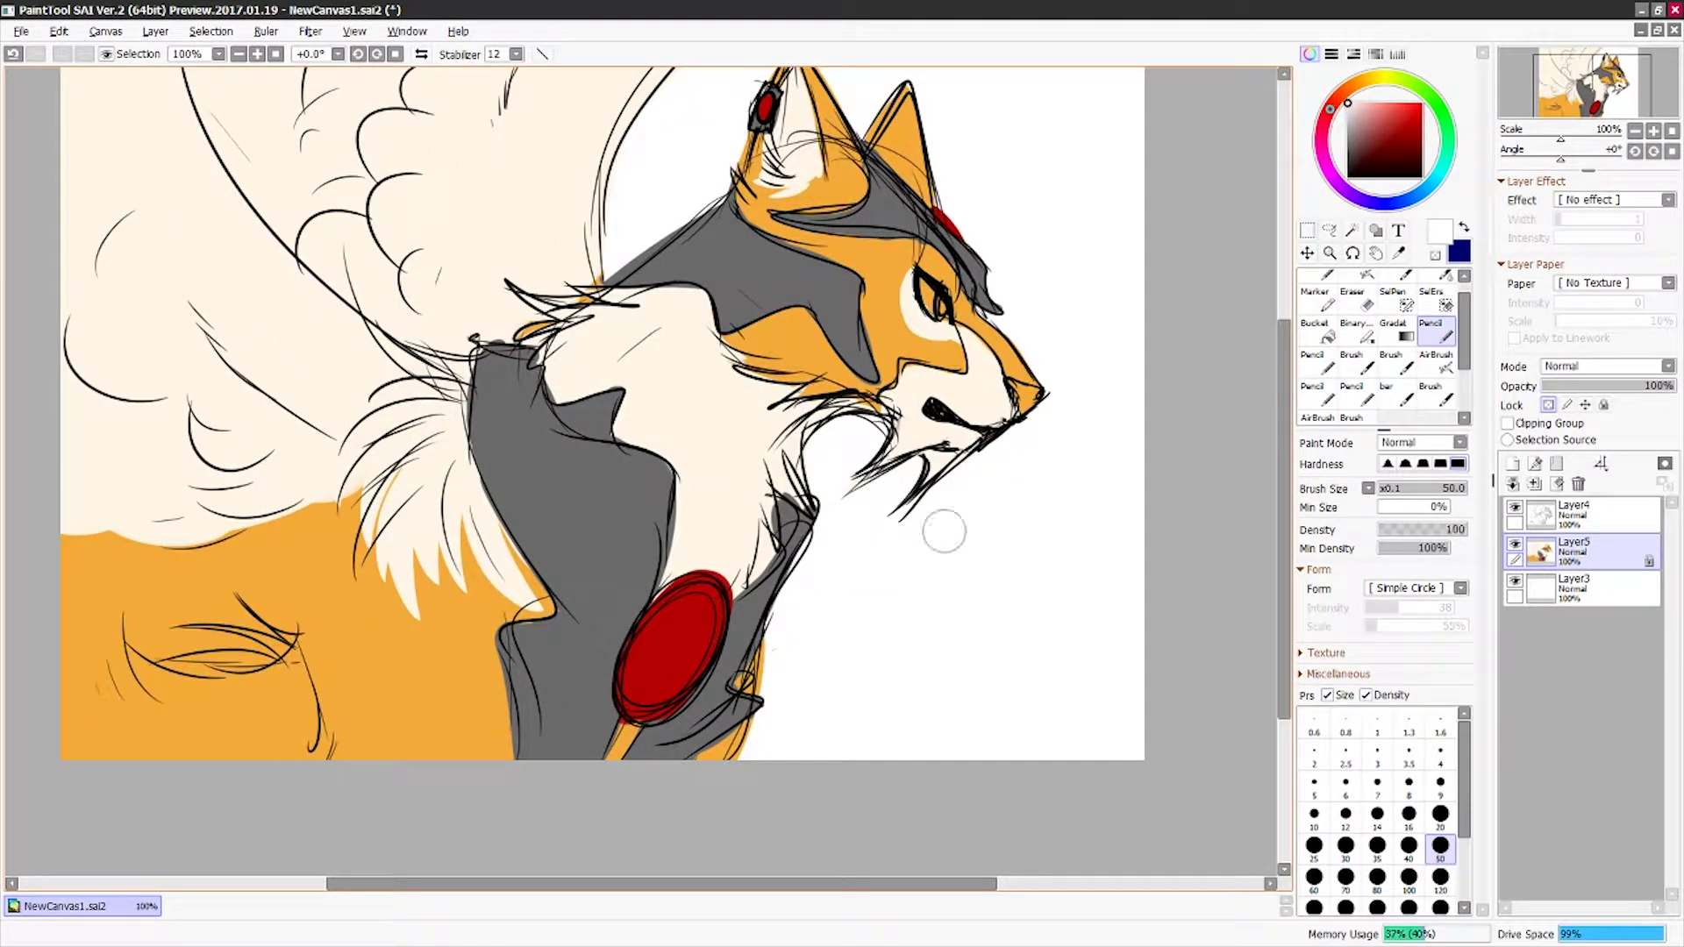
- Mirror the canvas and add cream fur strokes at the lower right with a size 9 brush
left_click(1369, 80)
left_click(1422, 103)
left_click(1440, 783)
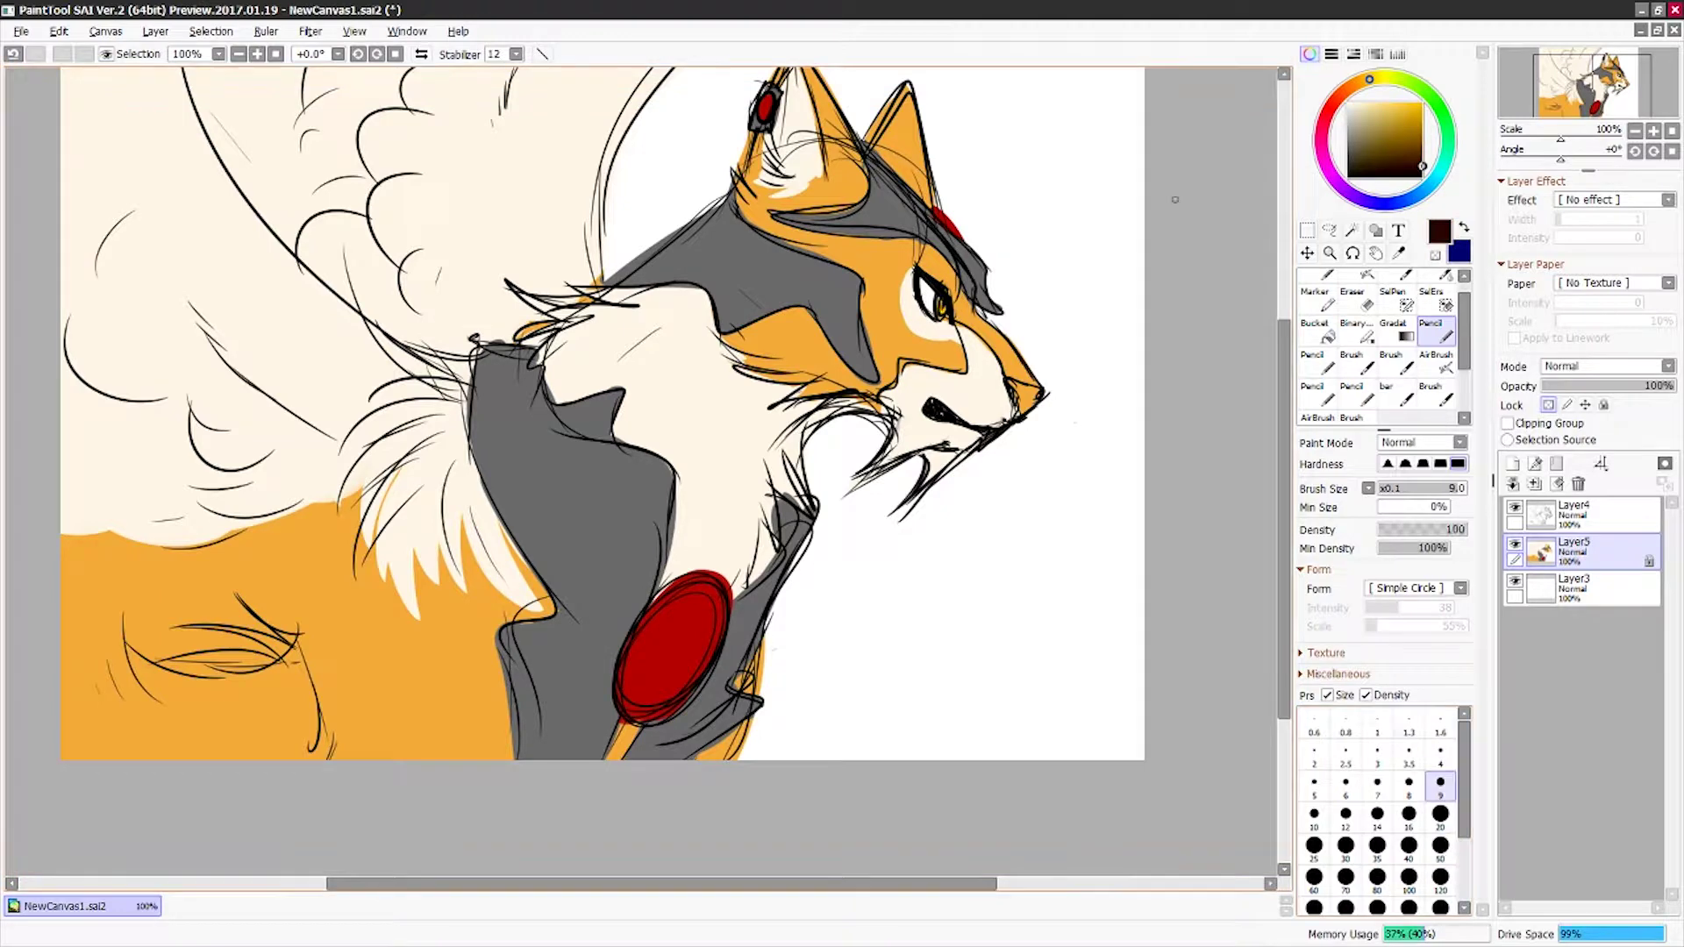
key("h")
left_click(1138, 500, "alt")
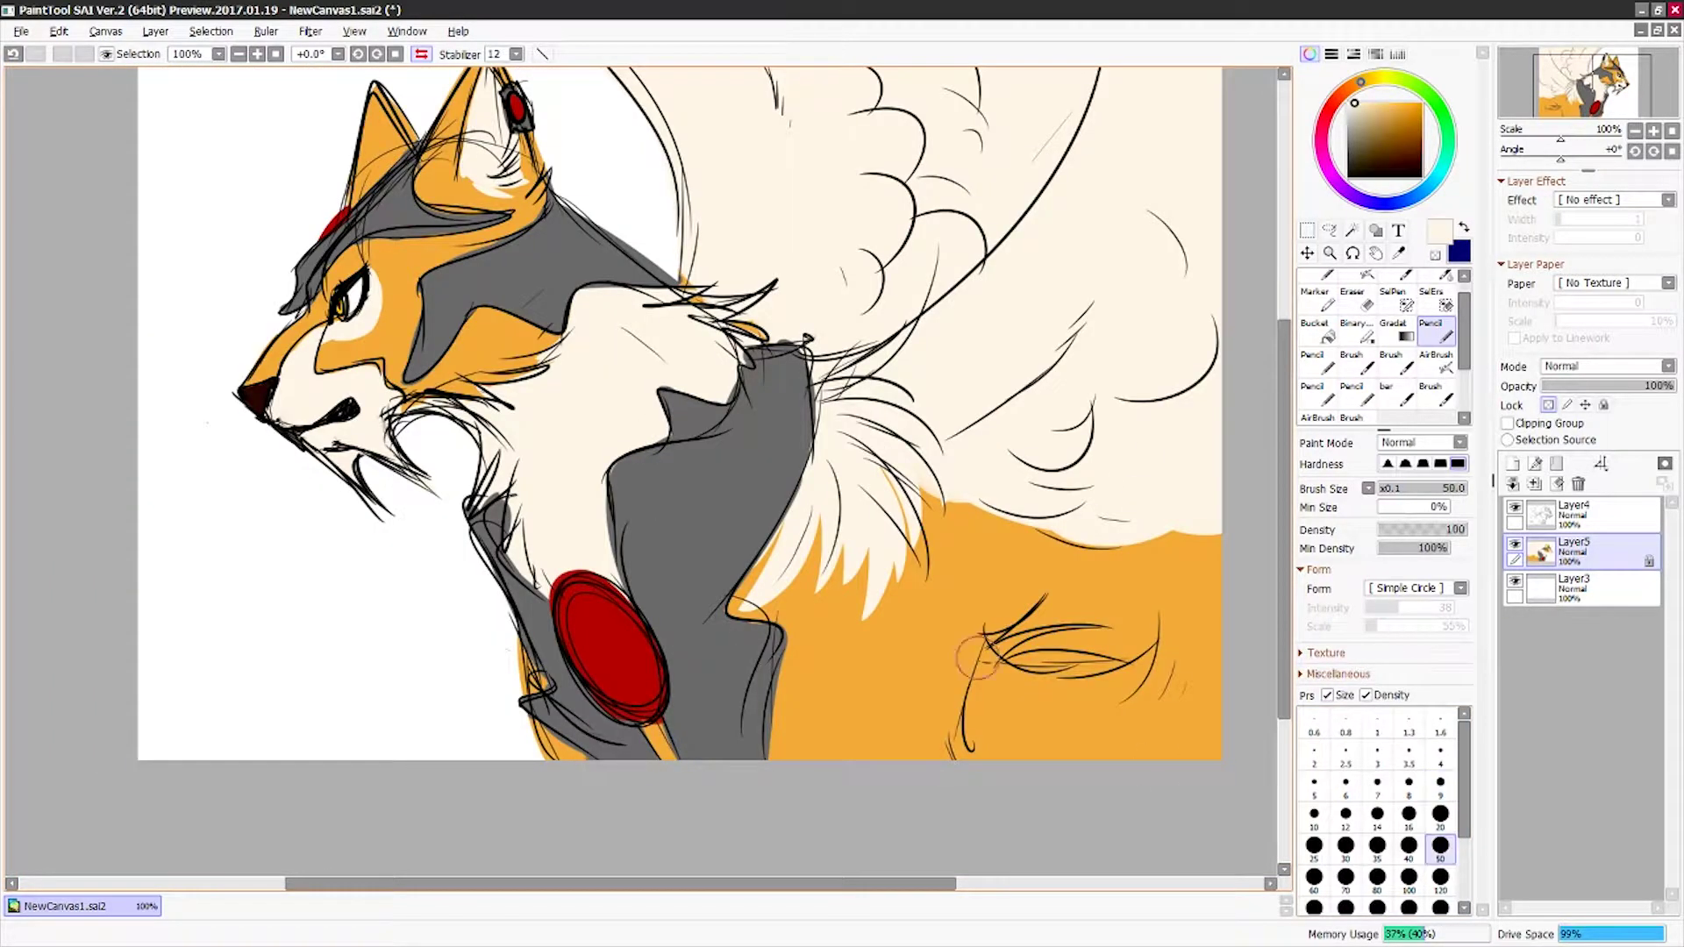
left_click_drag(1093, 592, 1008, 701)
mouse_move(1164, 580)
left_mouse_down()
mouse_move(1165, 771)
mouse_move(1145, 693)
left_mouse_up()
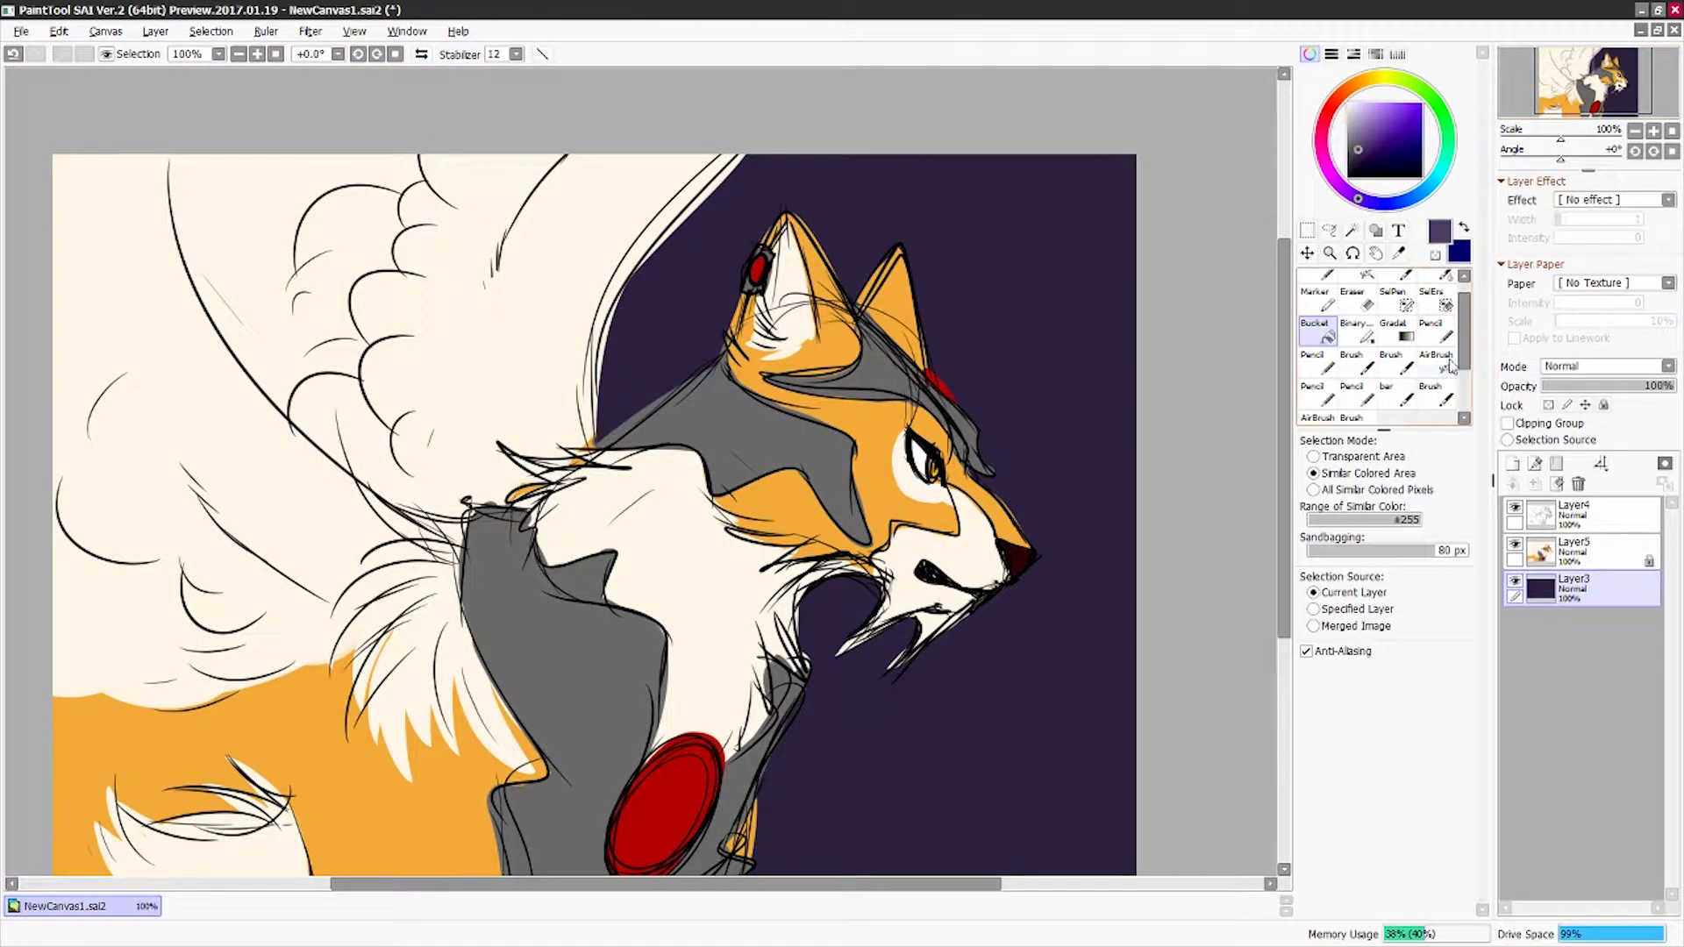
- Airbrush a soft lighter glow onto the purple background at size 1200
scroll(1452, 366, "down", 1)
left_click(1317, 390)
left_click(1377, 868)
left_click_drag(1096, 106, 965, 228)
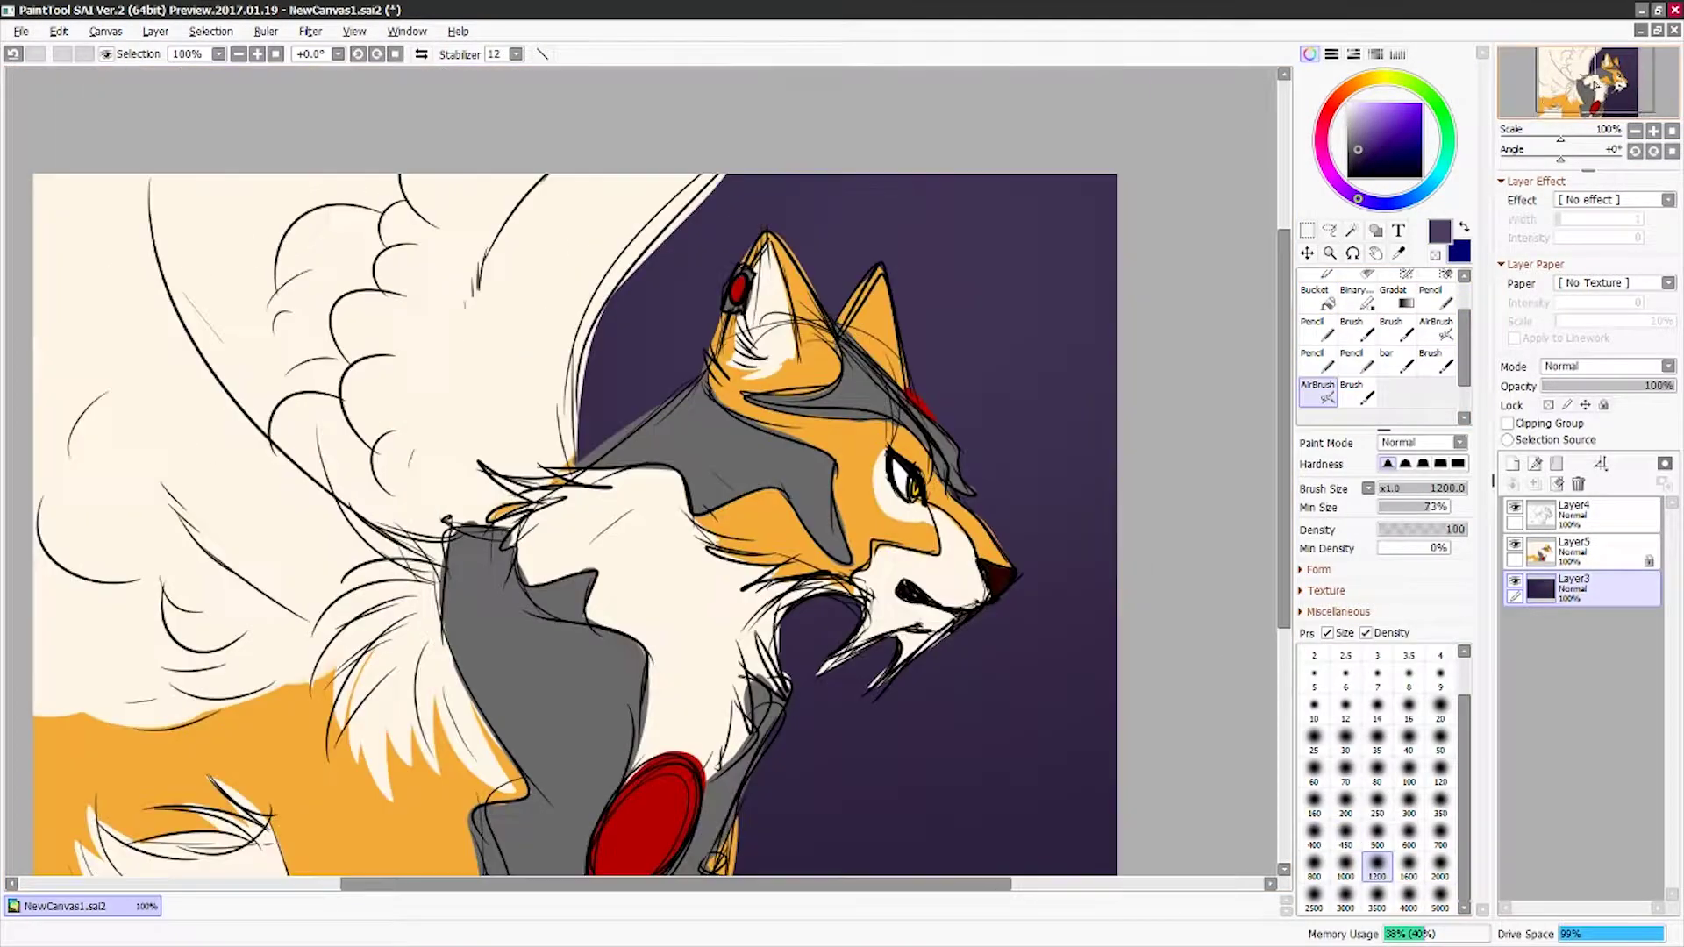
- Add a clipped Multiply shading layer, with light purple and a size-20 pencil
left_click(1513, 463)
left_click(1605, 365)
left_click(1507, 423)
left_click(1613, 200)
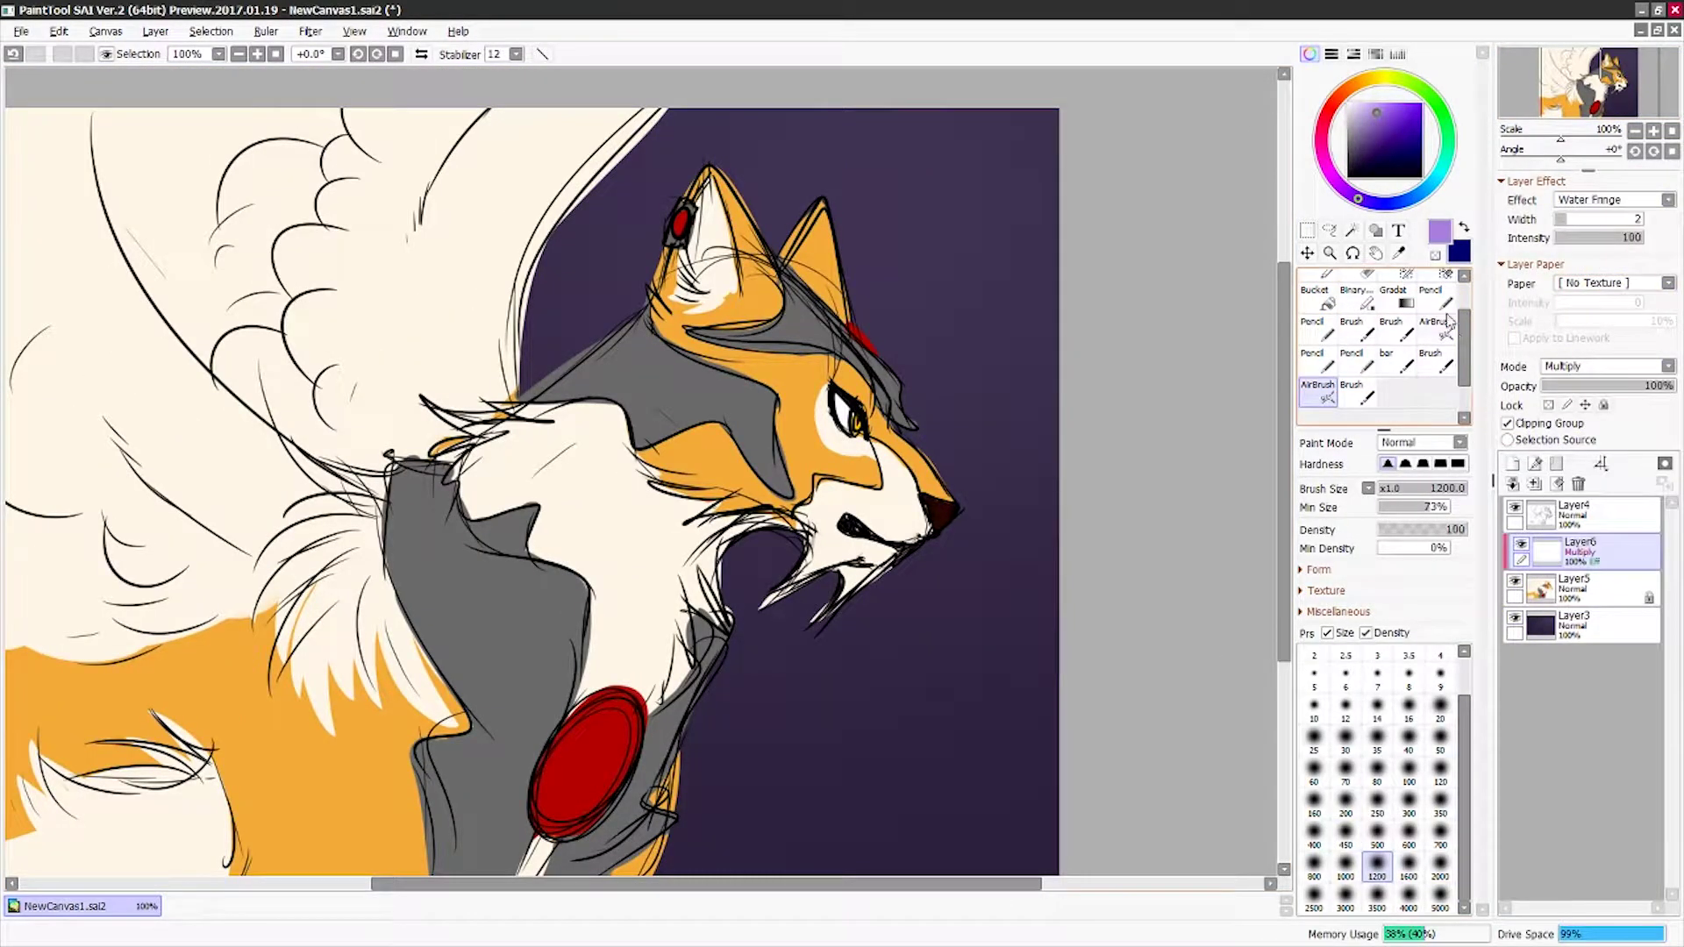
left_click(1436, 298)
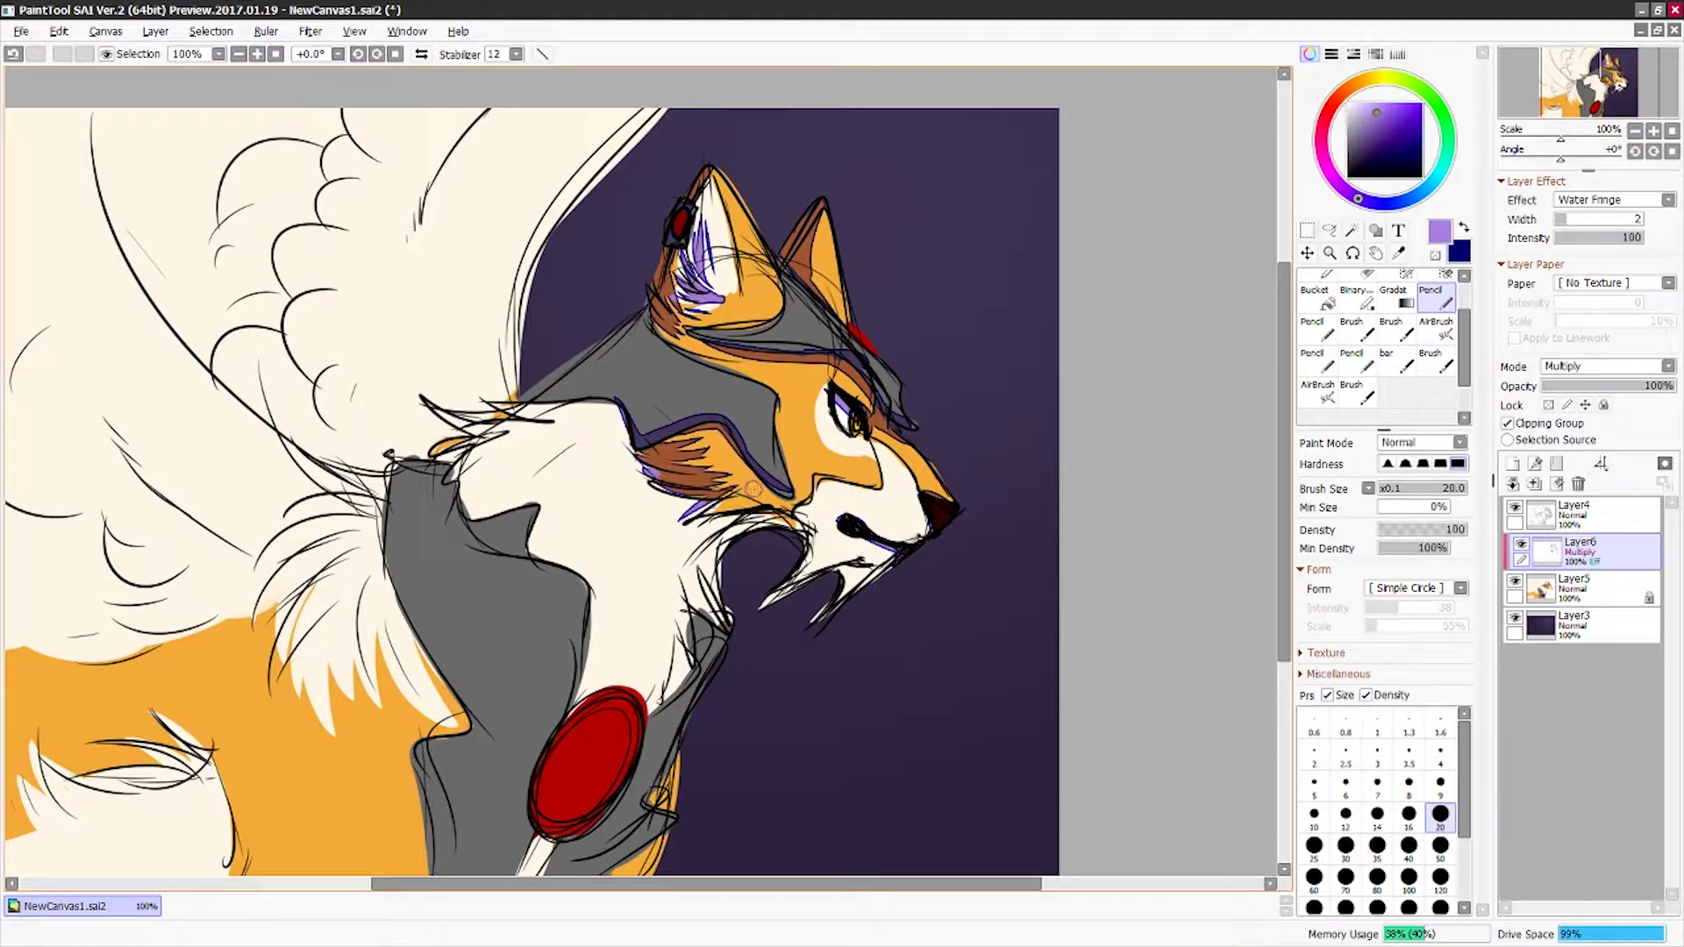
- Paint purple shading in the mouth, along the neck armour and on the neck and chest fur
key("h")
left_click_drag(480, 524, 539, 625)
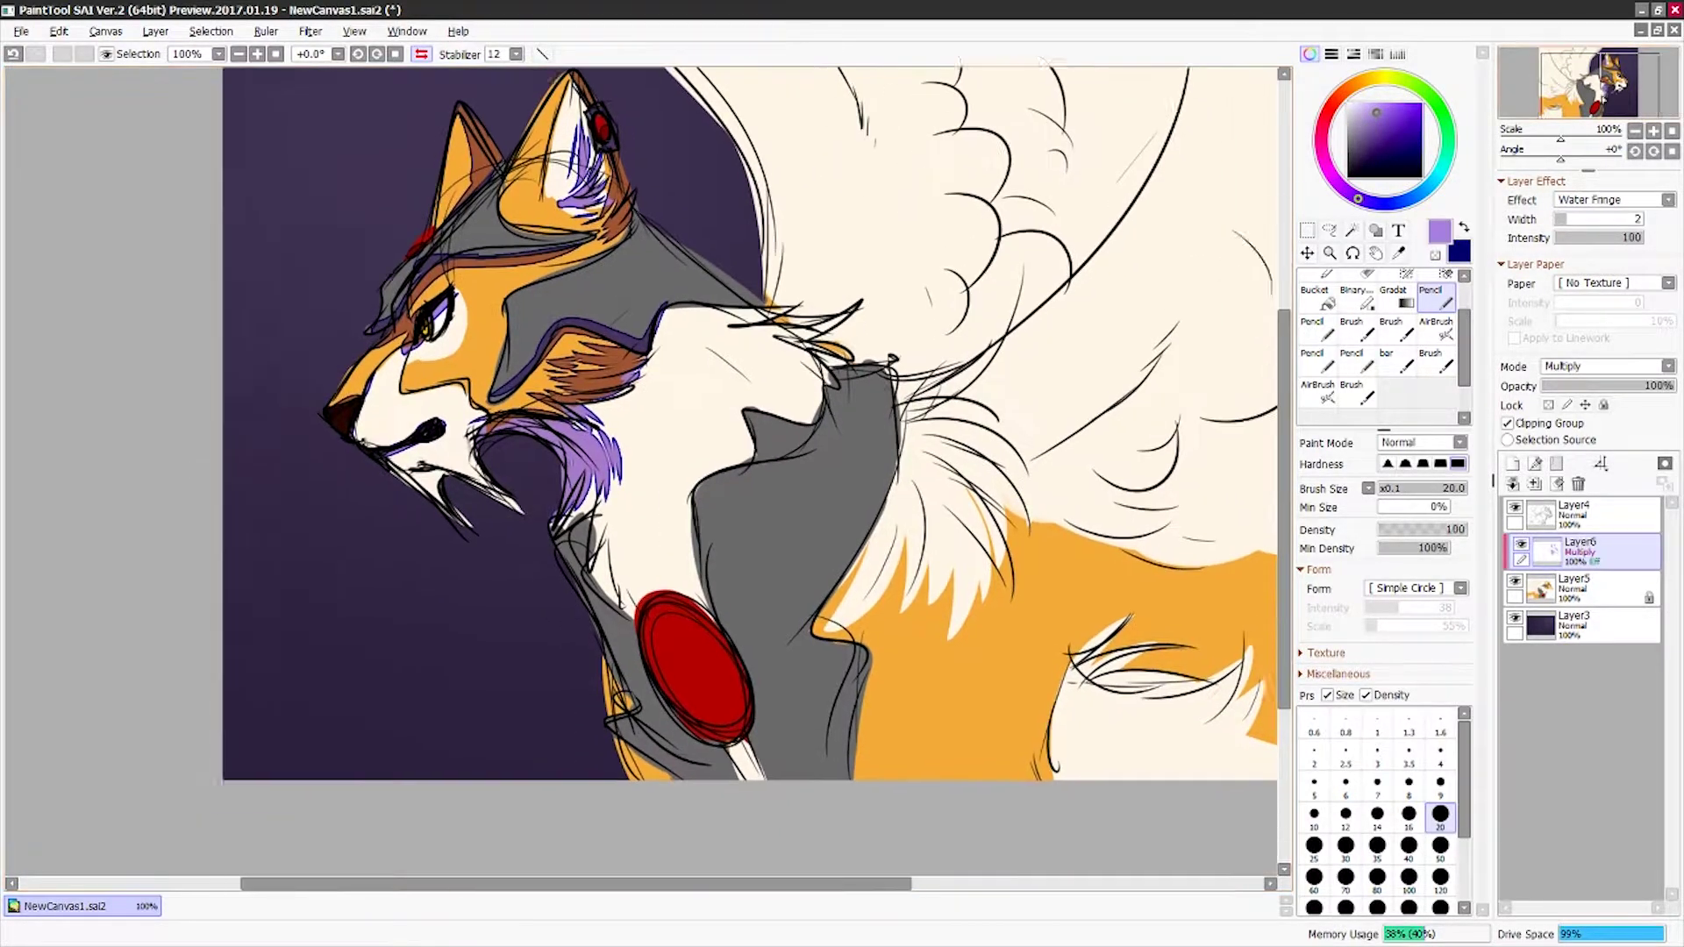
left_click_drag(927, 361, 840, 619)
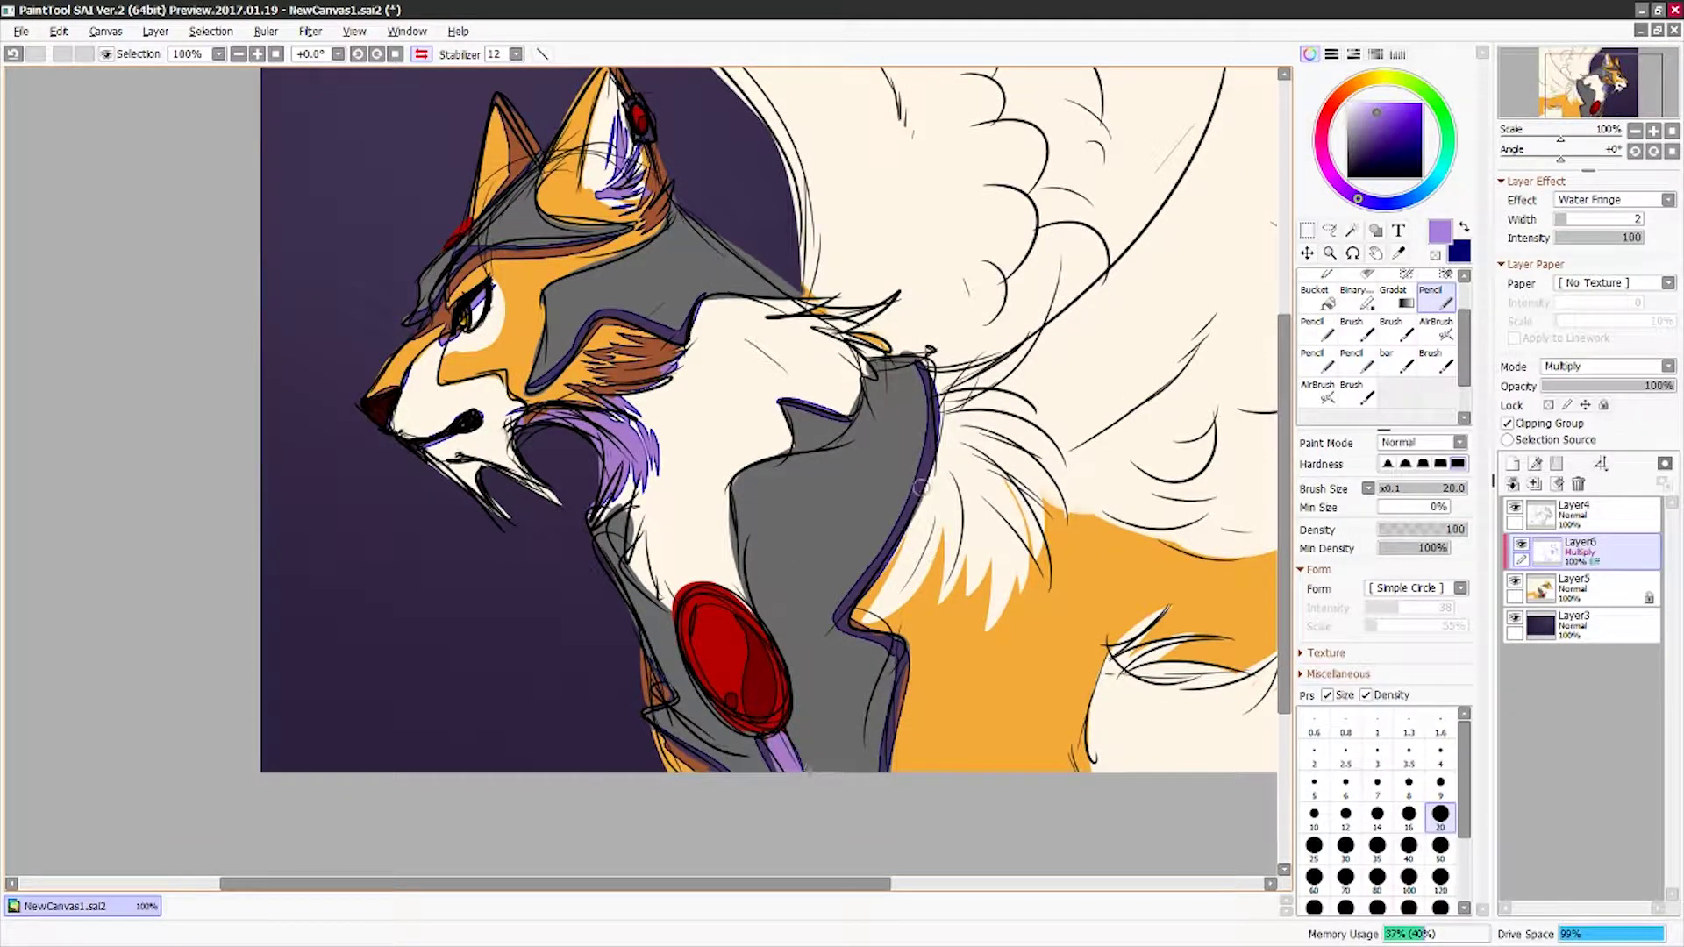
left_click_drag(649, 481, 614, 586)
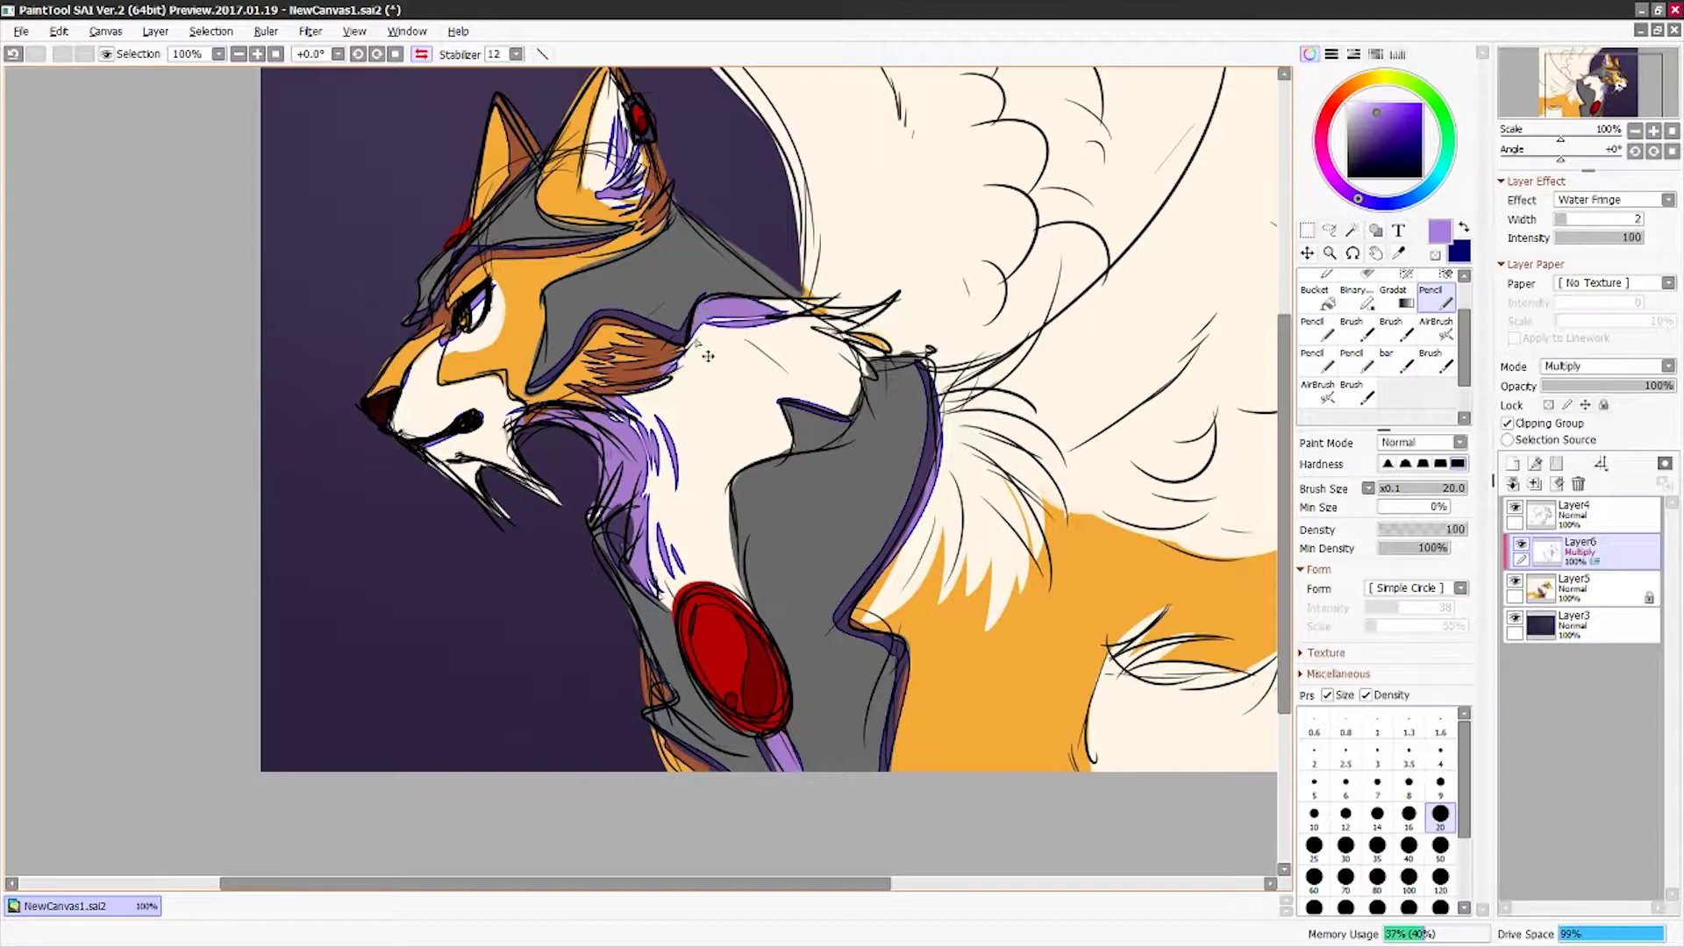
key("h")
mouse_move(693, 456)
left_mouse_down()
mouse_move(749, 399)
mouse_move(635, 566)
left_mouse_up()
- Paint a purple band and crescent along the wing edge
left_click_drag(745, 127, 631, 403)
left_click_drag(701, 175, 632, 456)
left_click_drag(710, 333, 643, 460)
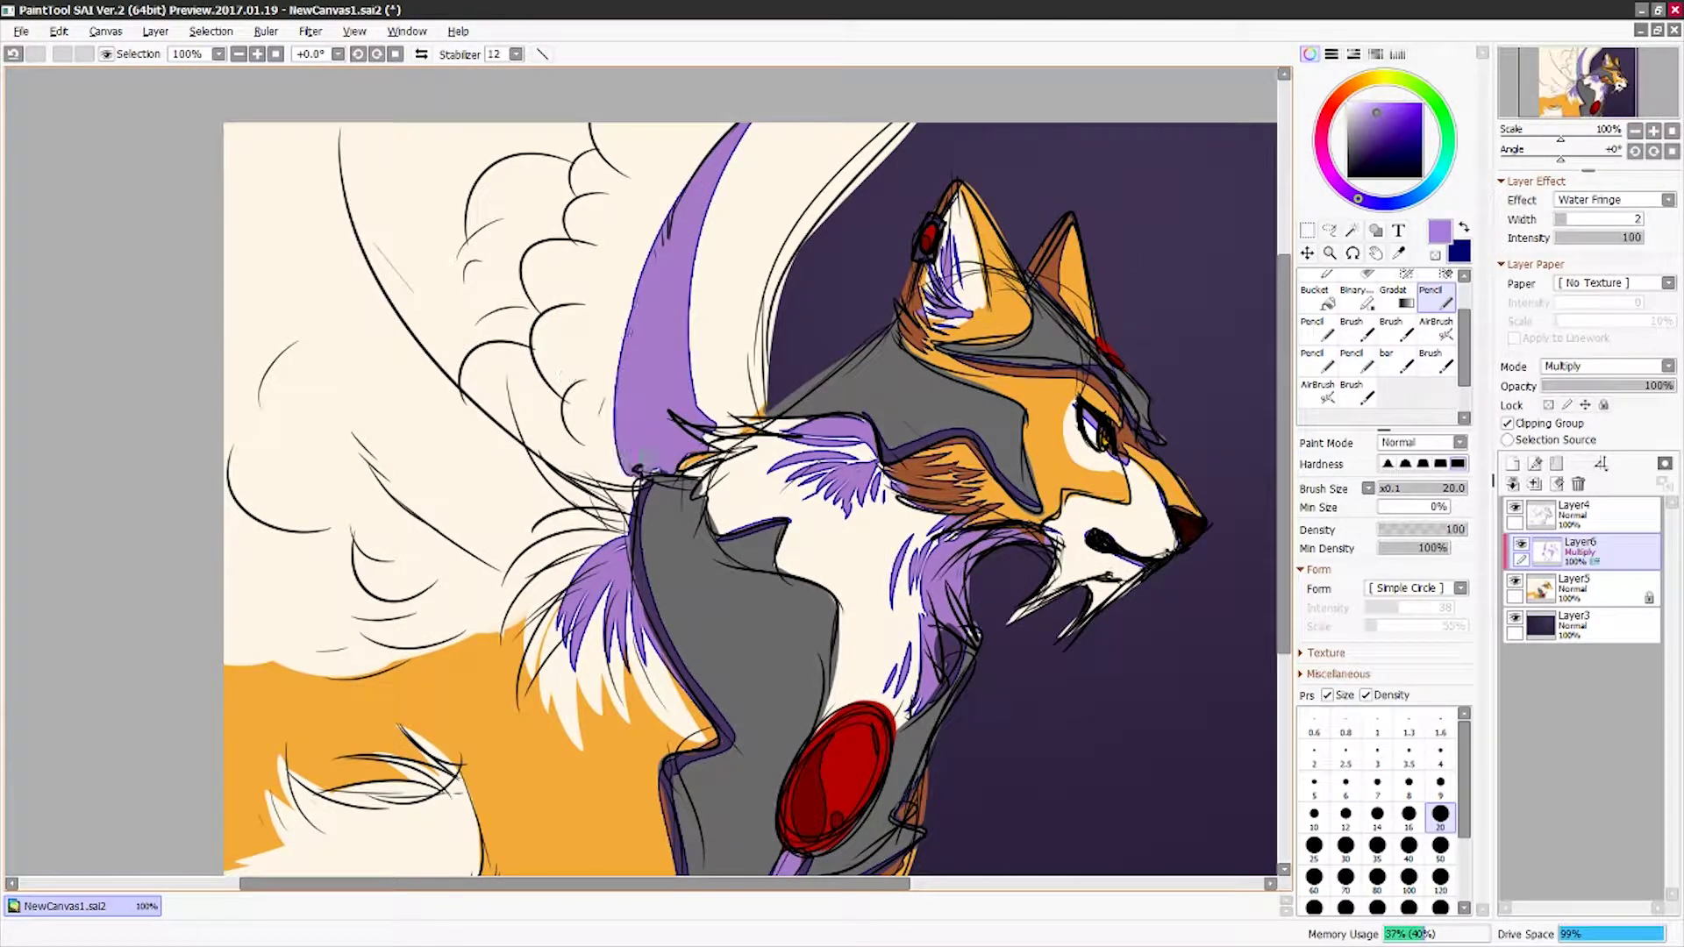
left_click_drag(583, 298, 599, 379)
left_click_drag(543, 229, 575, 315)
left_click_drag(614, 202, 631, 316)
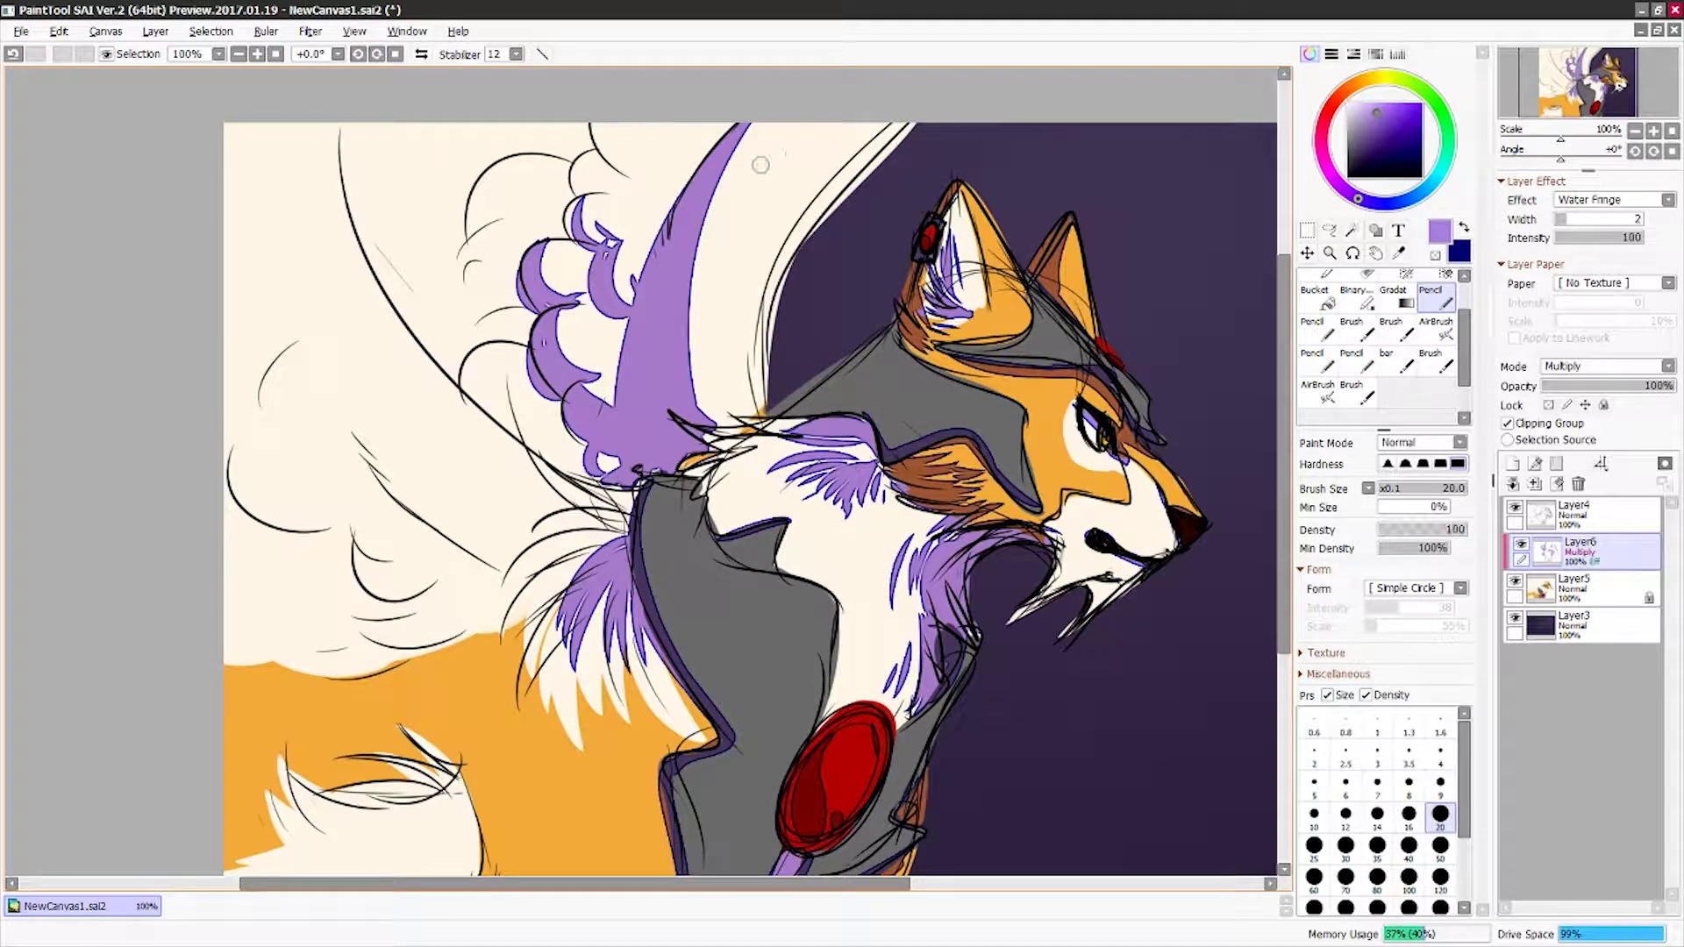
left_click_drag(667, 128, 715, 246)
- Paint large purple bands and feathers across the upper wing and near the chest
key("h")
left_click_drag(692, 526, 754, 667)
mouse_move(903, 127)
left_mouse_down()
mouse_move(676, 464)
mouse_move(877, 316)
left_mouse_up()
left_click_drag(702, 158, 802, 254)
left_click_drag(820, 132, 763, 289)
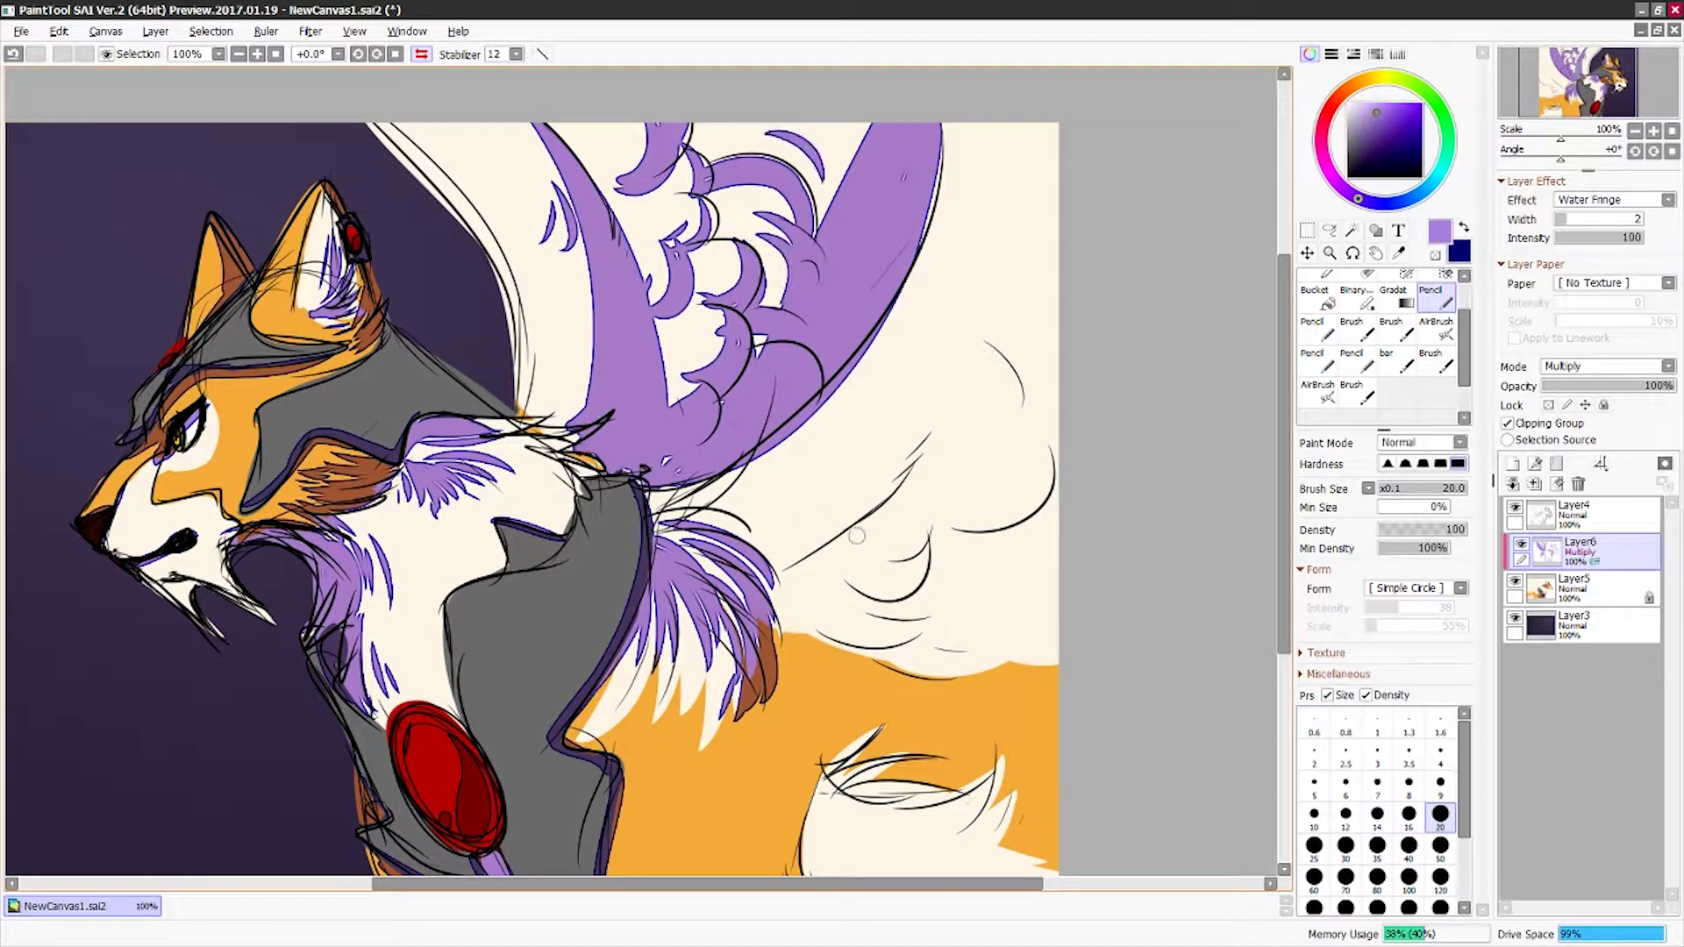
left_click_drag(929, 434, 767, 623)
left_click_drag(987, 340, 965, 456)
- Paint purple feathers at the wing tip
left_click_drag(1000, 394, 951, 456)
mouse_move(1052, 451)
left_mouse_down()
mouse_move(894, 535)
mouse_move(872, 570)
left_mouse_up()
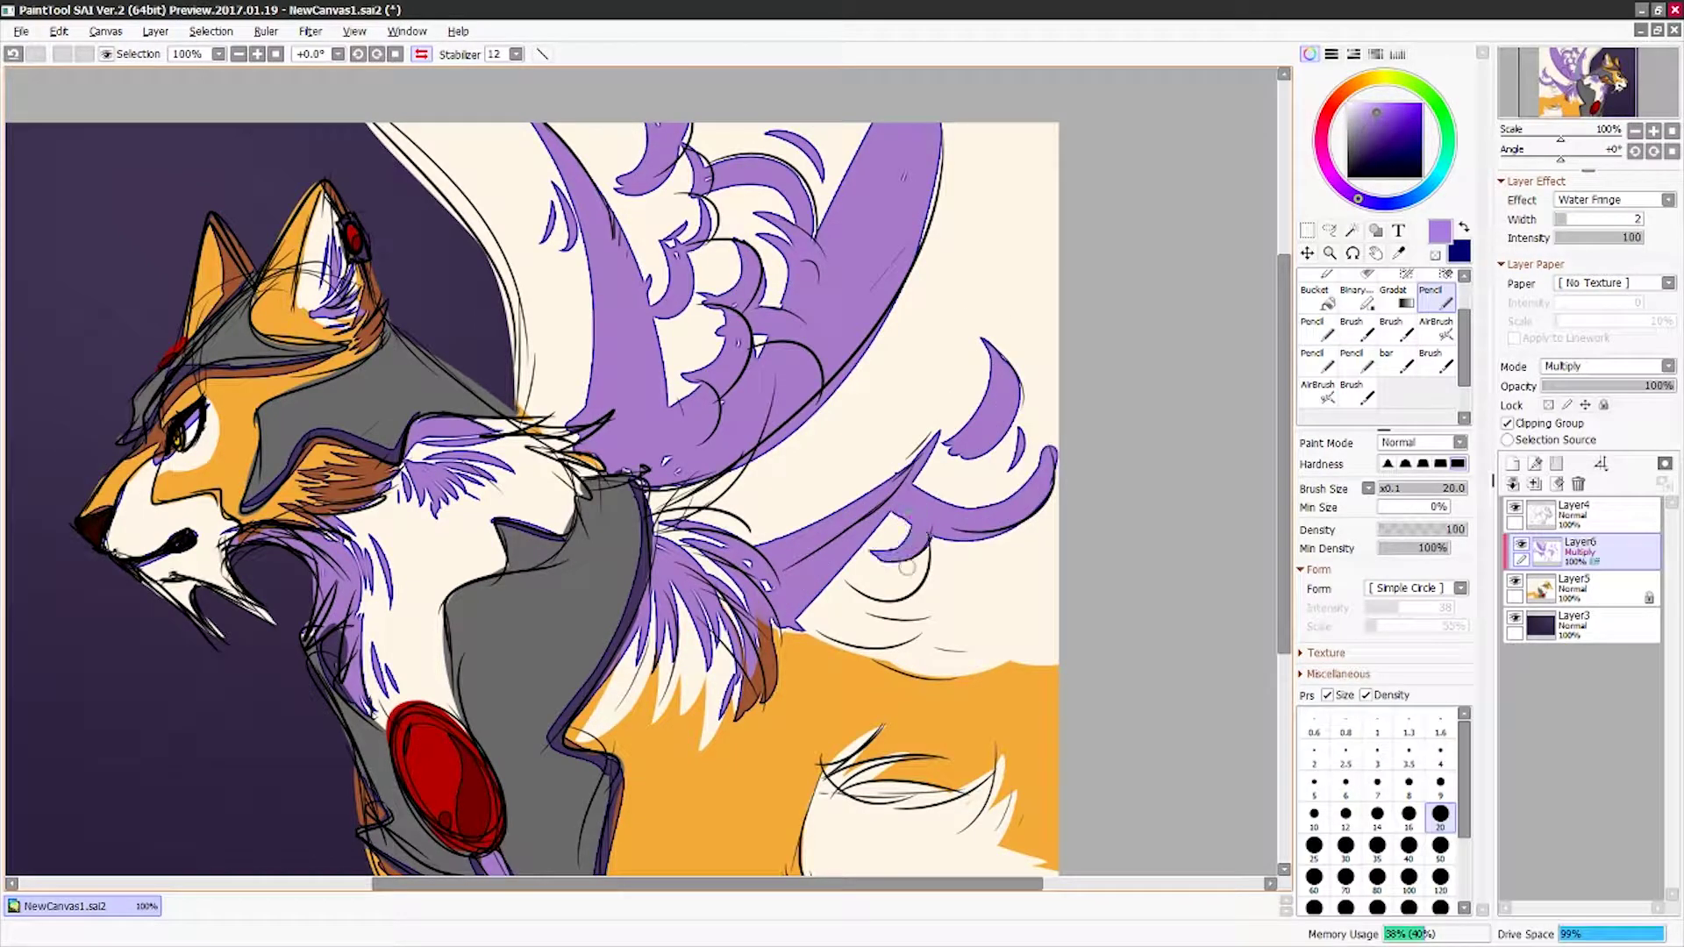
left_click_drag(982, 540, 964, 587)
left_click_drag(921, 618, 816, 649)
left_click_drag(1017, 587, 983, 667)
key("h")
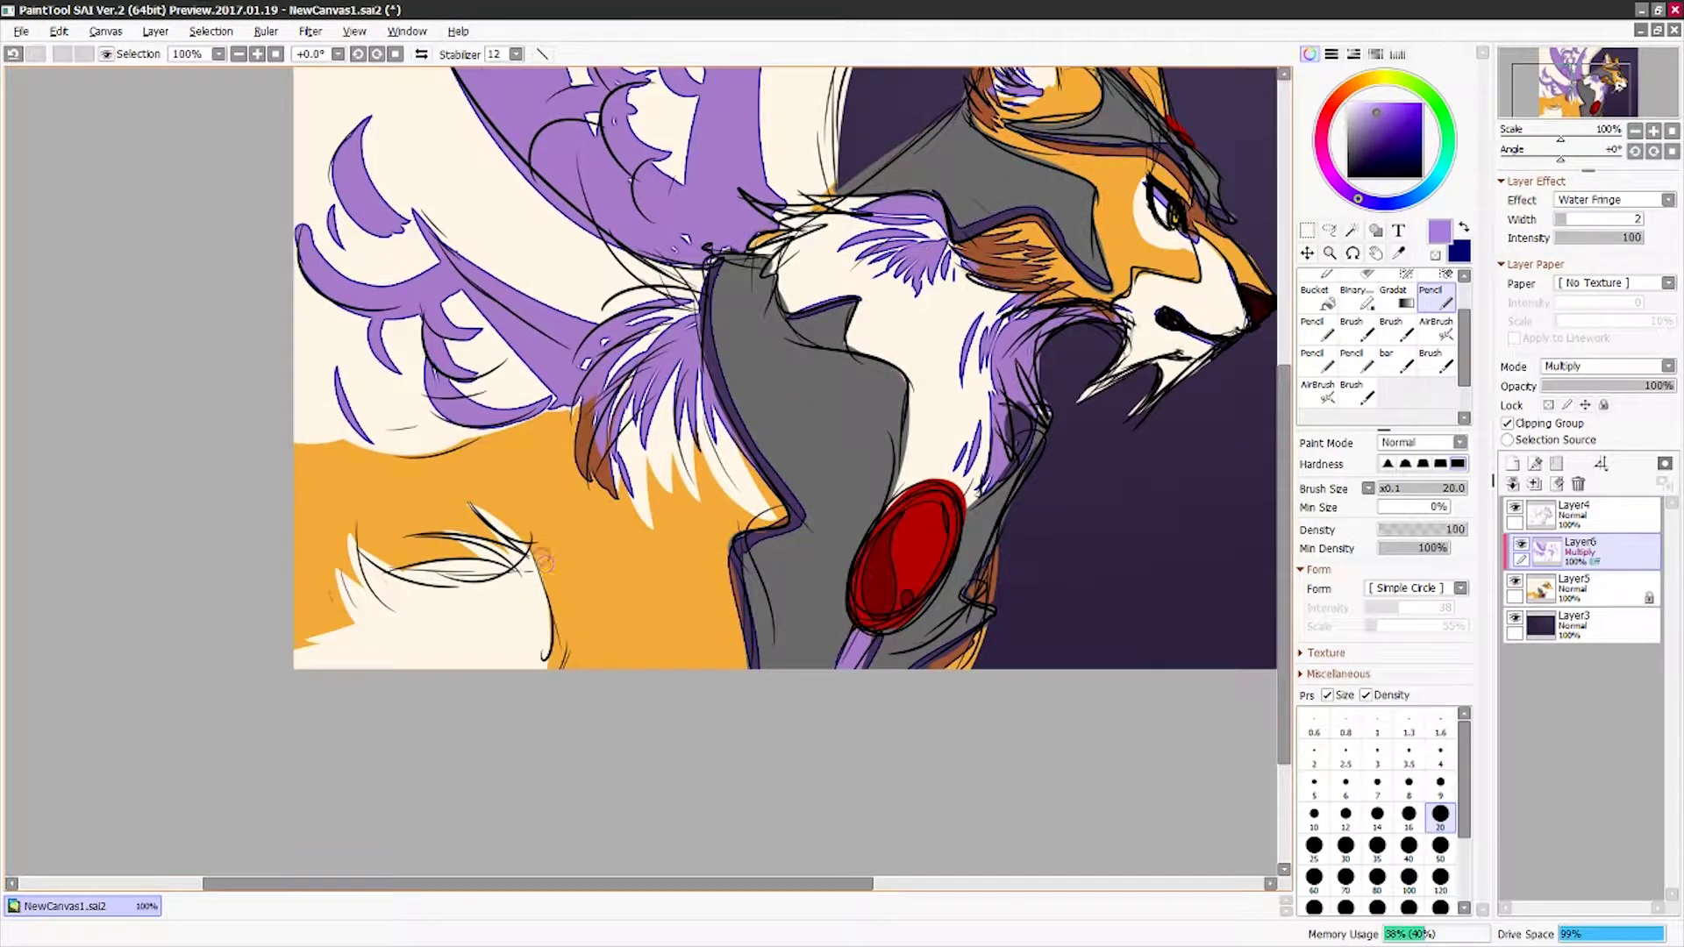
- Add brown shading on the lower fur and armour edge, plus purple strokes on the lower white fur
left_click_drag(543, 561, 574, 671)
left_click_drag(785, 404, 719, 517)
key("h")
left_click_drag(819, 605, 736, 613)
left_click_drag(863, 625, 738, 575)
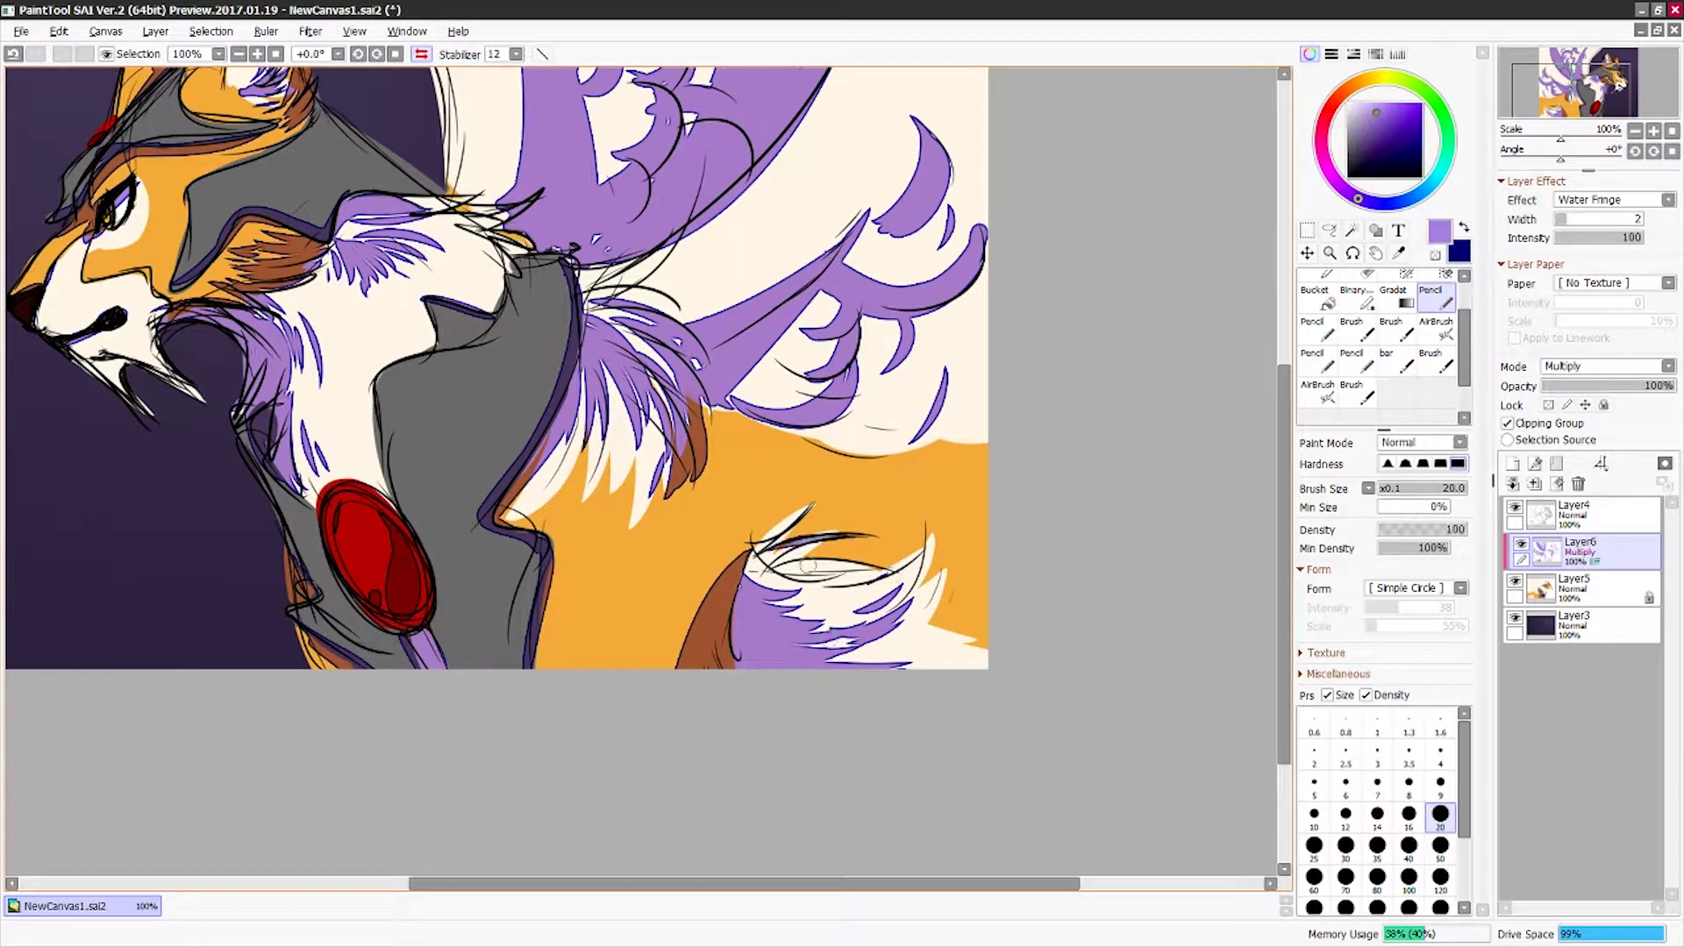
- Paint purple strands over the white chest fur and outline the purple fur's edge
left_click_drag(632, 421, 605, 505)
left_click_drag(624, 421, 565, 507)
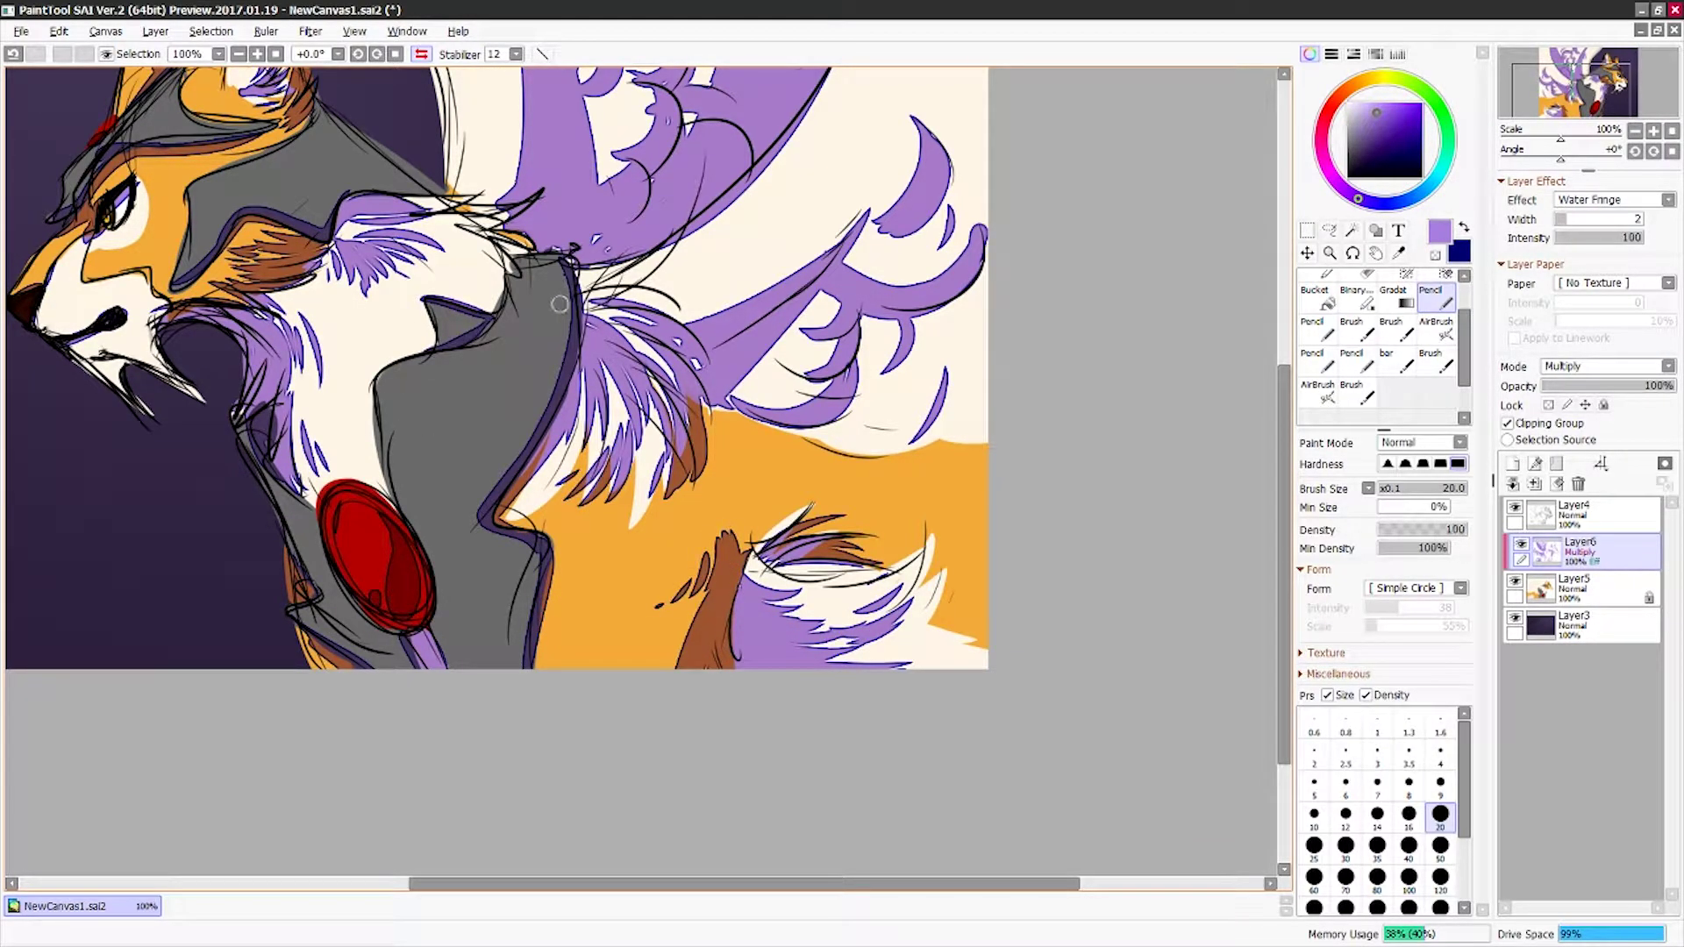
left_click_drag(569, 264, 475, 509)
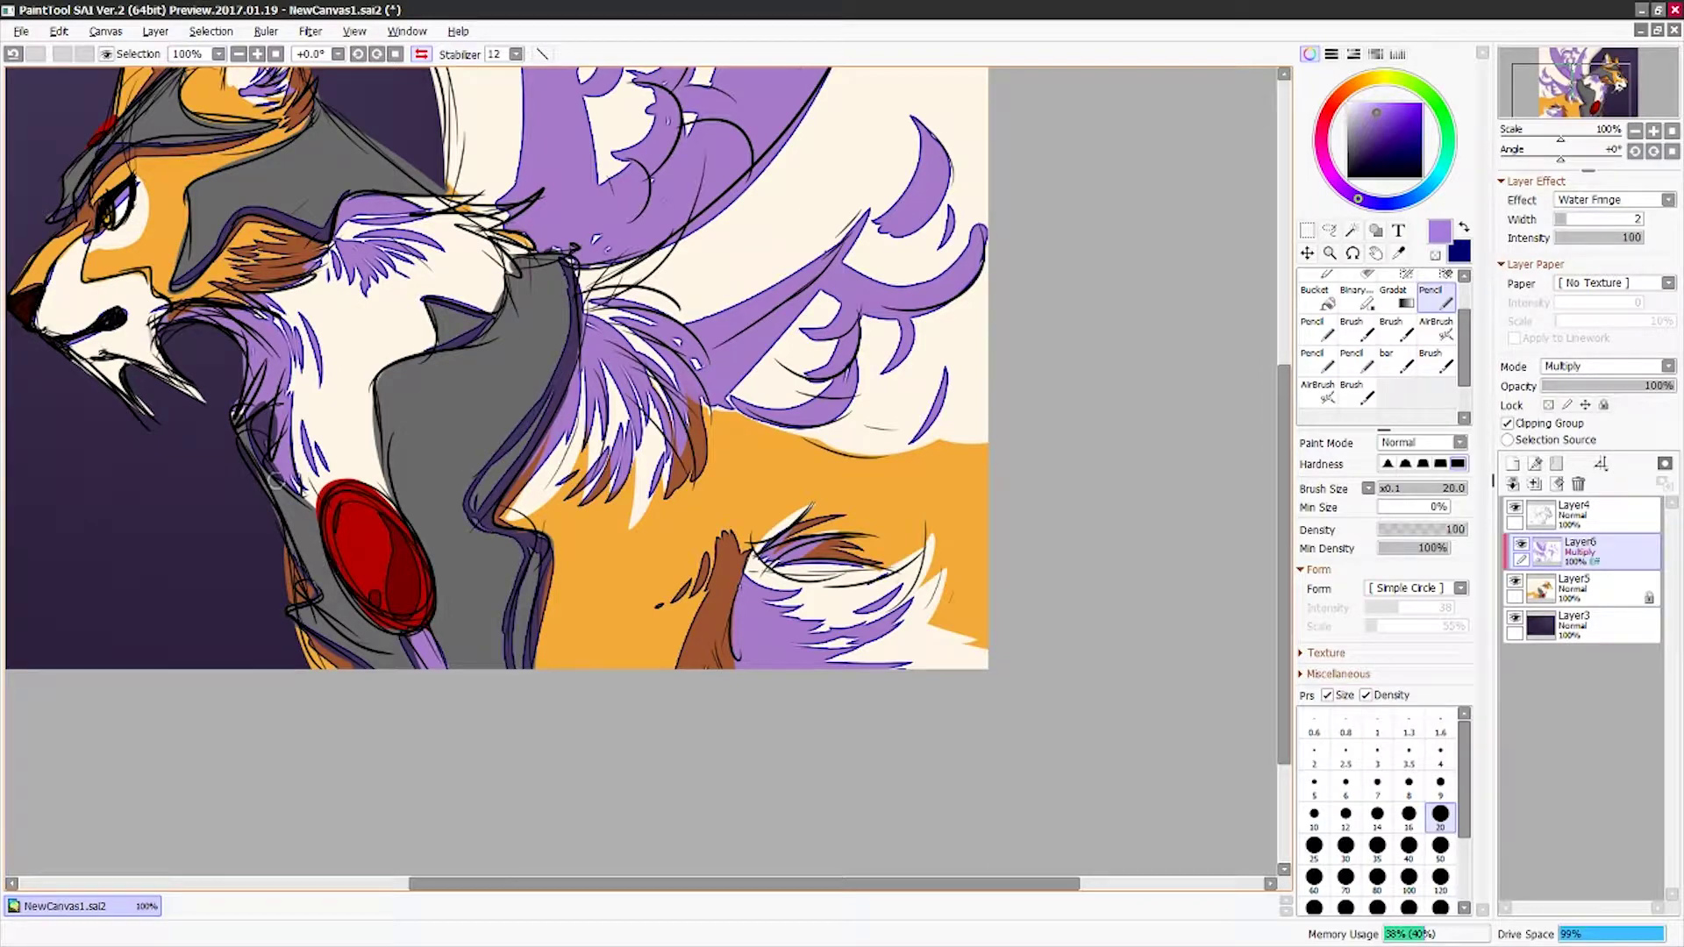
scroll(526, 526, "up", 2)
scroll(614, 329, "up", 2)
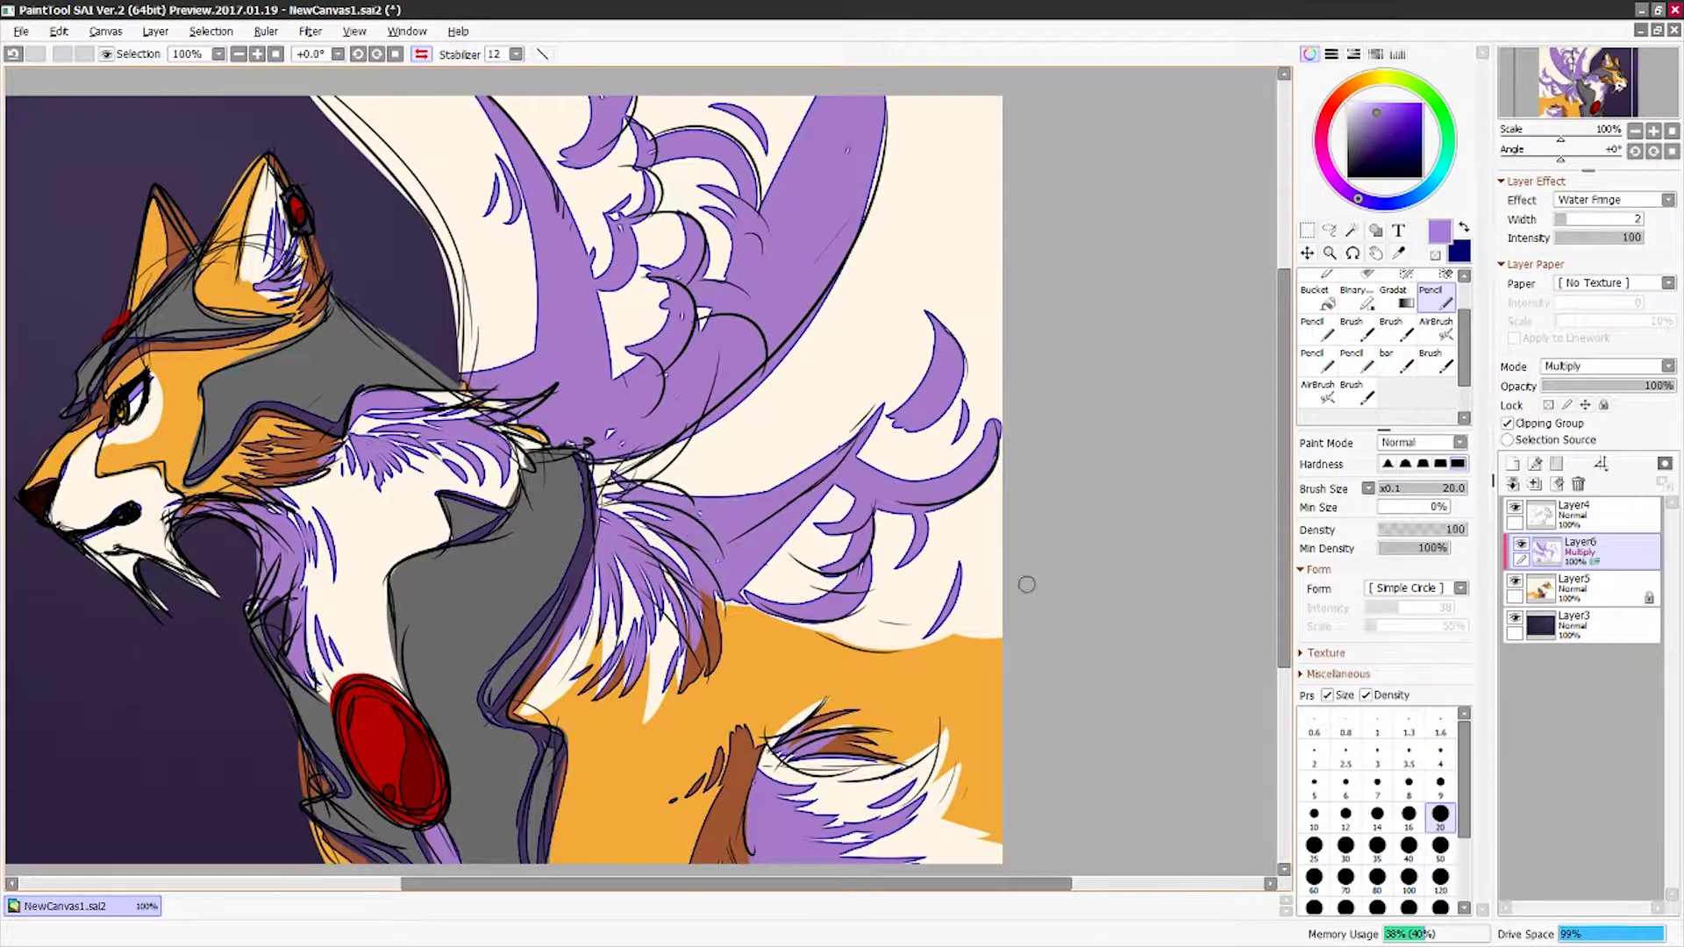
scroll(1026, 584, "down", 2)
scroll(614, 438, "up", 2)
- Add two more purple feather strokes on the wing with the fox facing right
key("h")
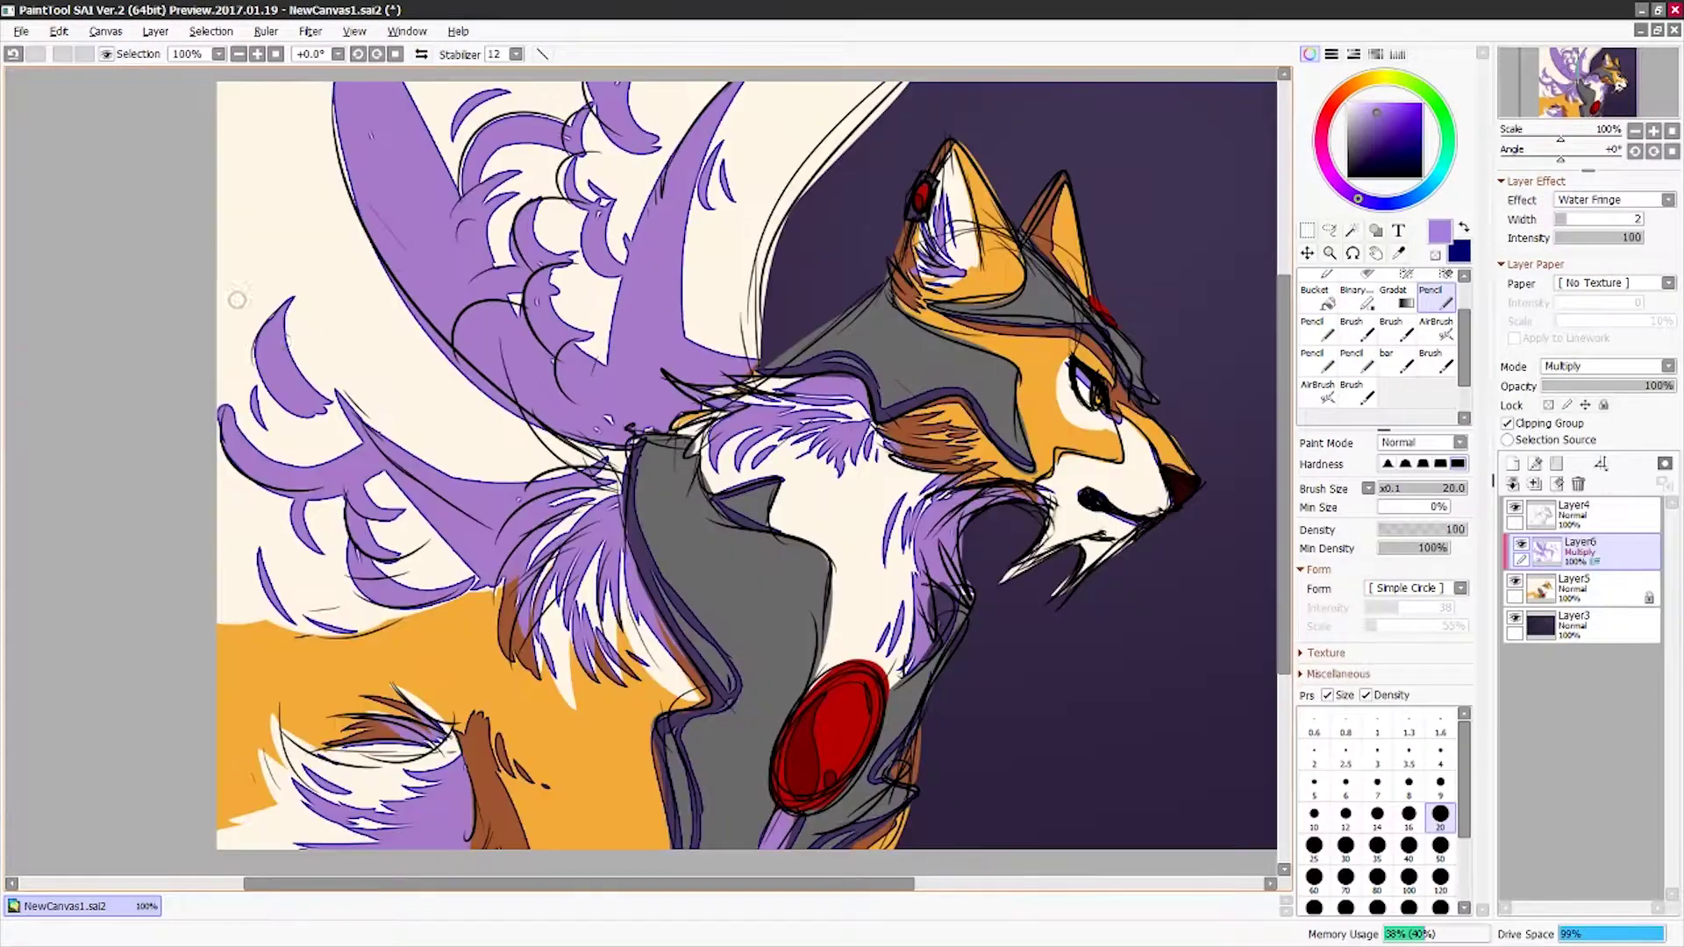
scroll(256, 202, "up", 2)
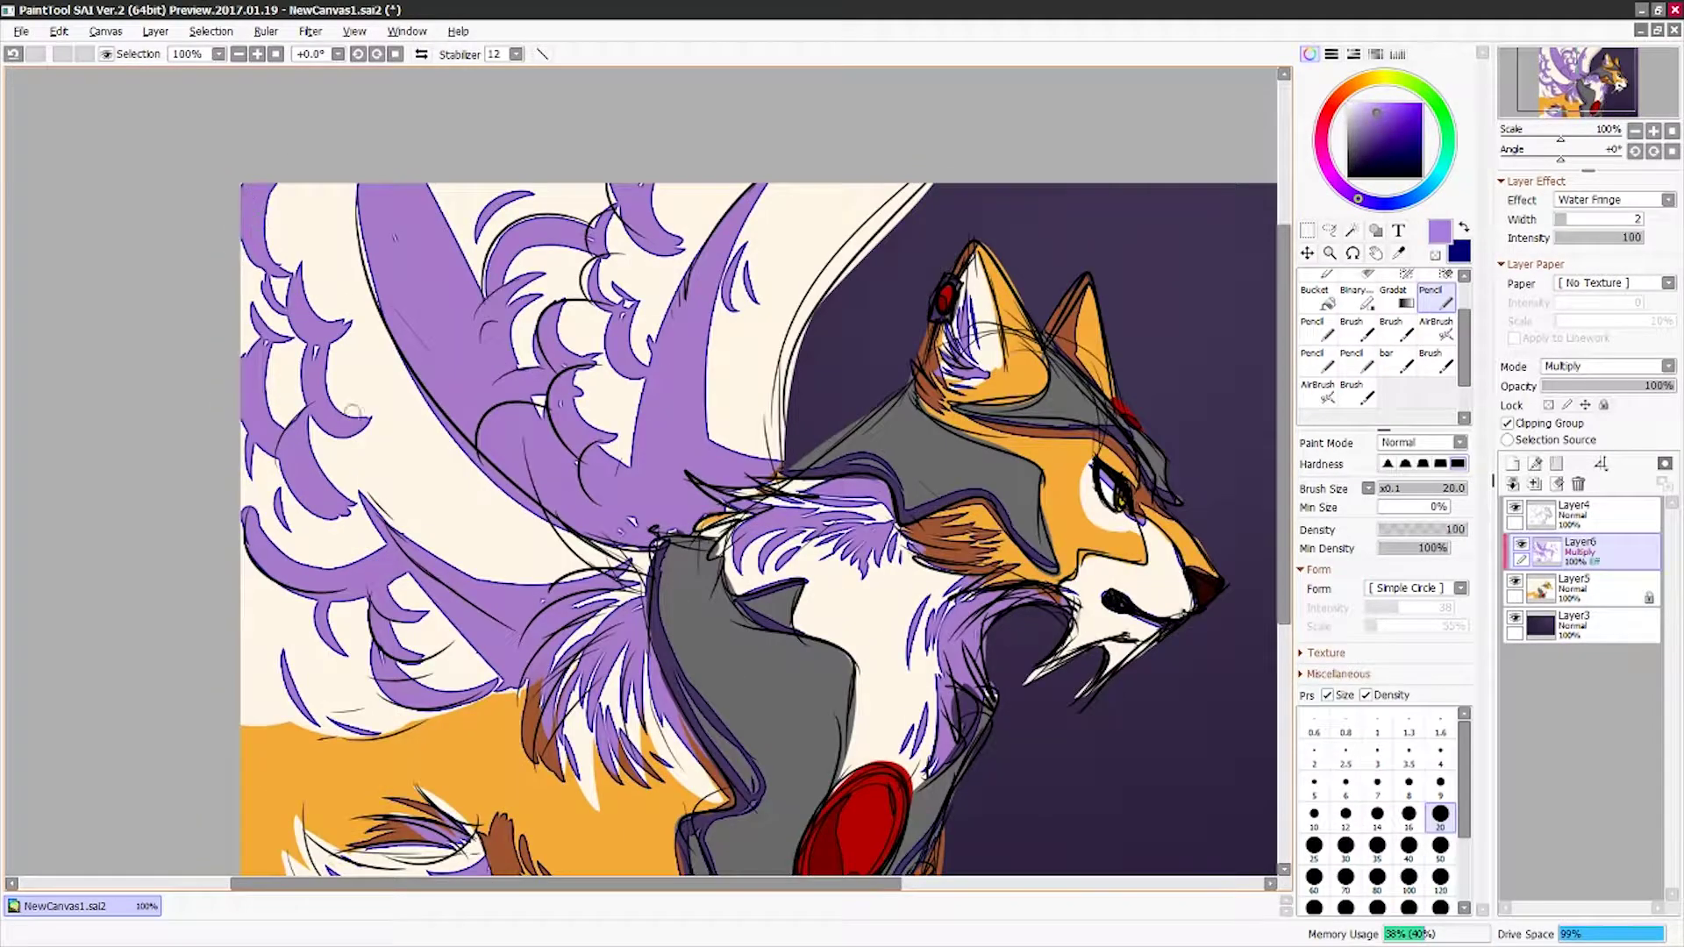
left_click_drag(353, 409, 408, 419)
left_click_drag(357, 462, 417, 507)
left_click_drag(290, 619, 26, 472)
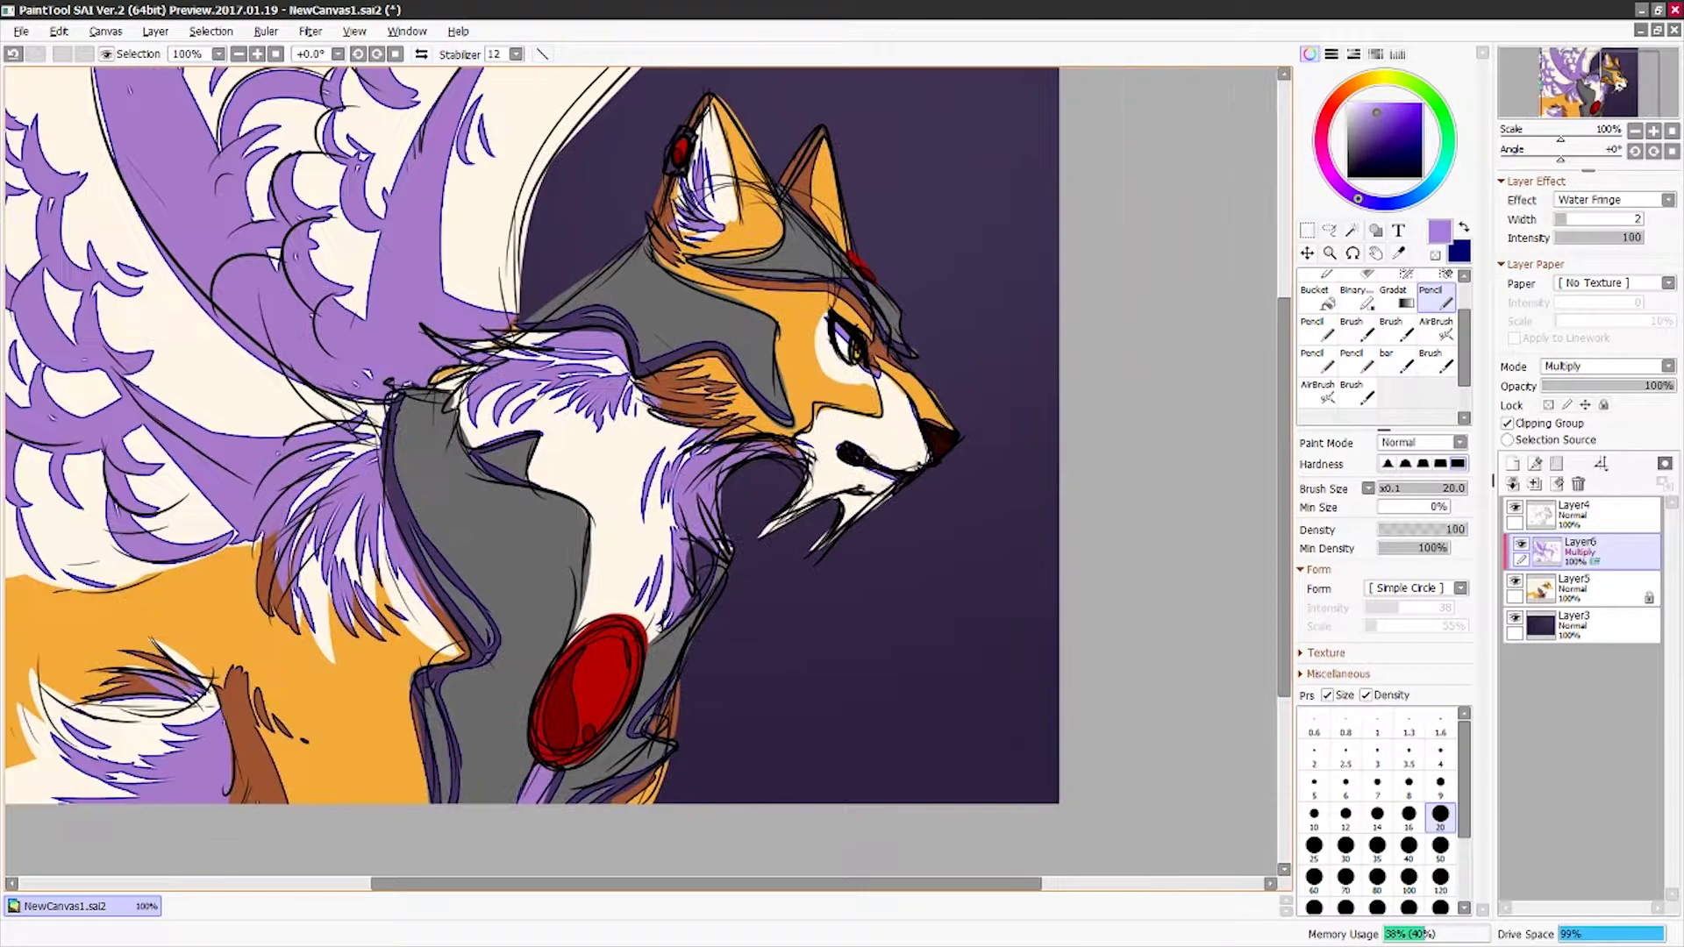
- Shift the shading's hue toward blue with a Hue/Saturation adjustment
left_click_drag(894, 332, 1013, 507)
left_click(311, 31)
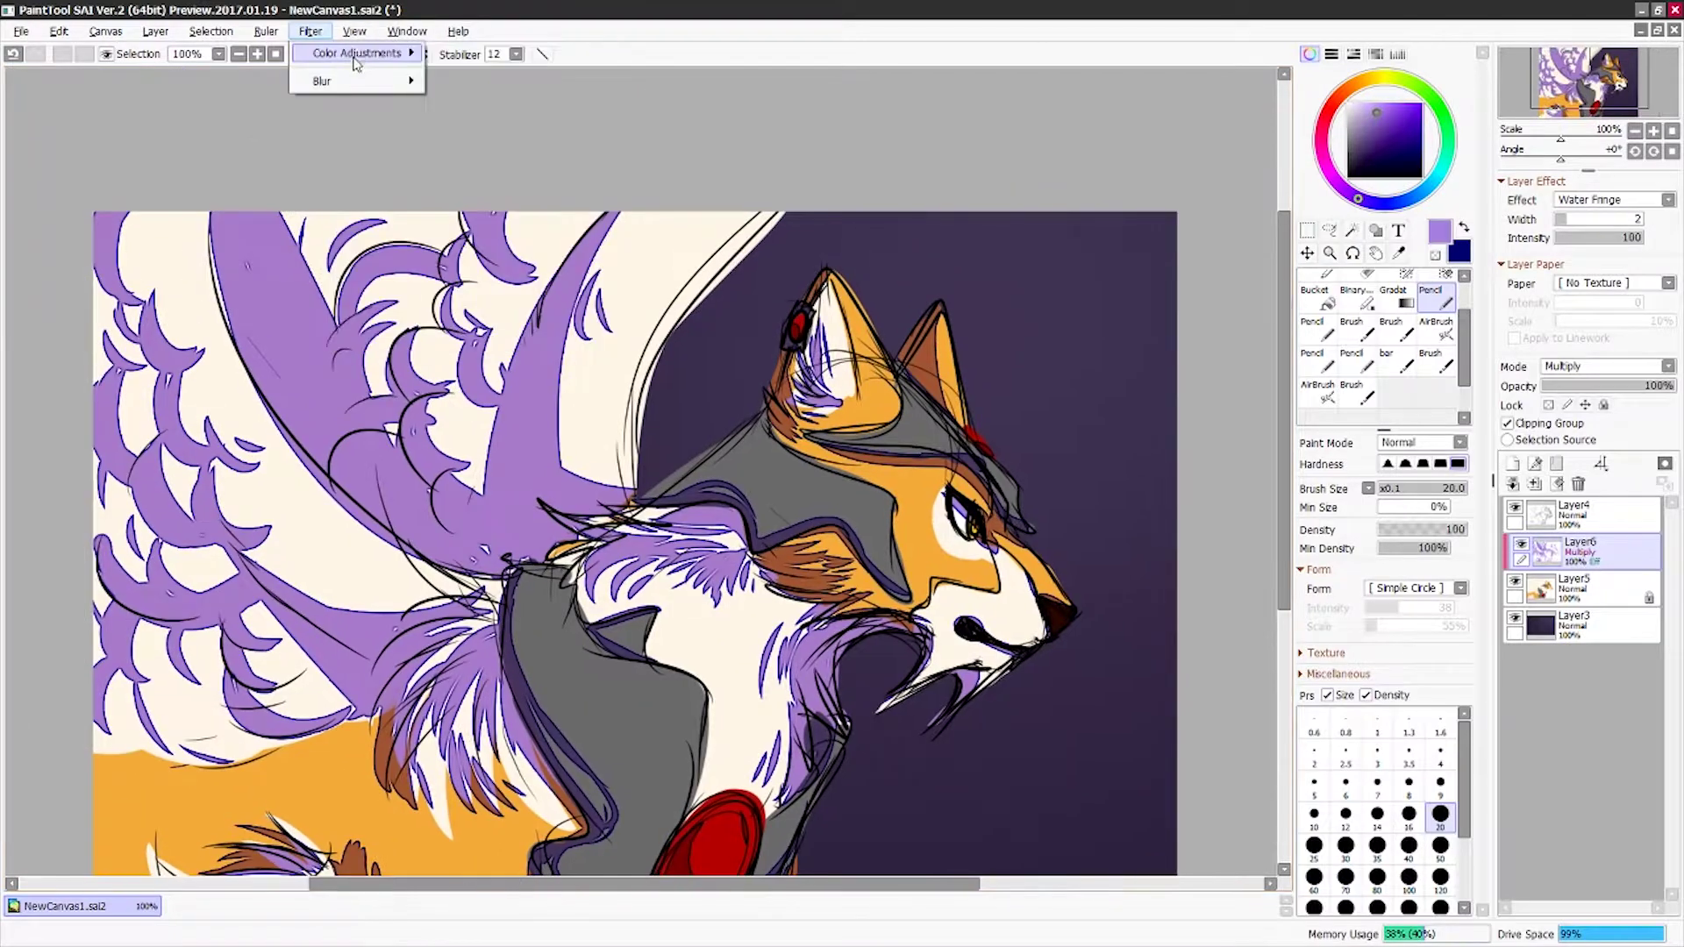
left_click(474, 55)
mouse_move(1146, 249)
left_mouse_down()
mouse_move(1123, 249)
mouse_move(1125, 300)
left_mouse_up()
left_click_drag(1146, 274, 1164, 275)
left_click(1194, 357)
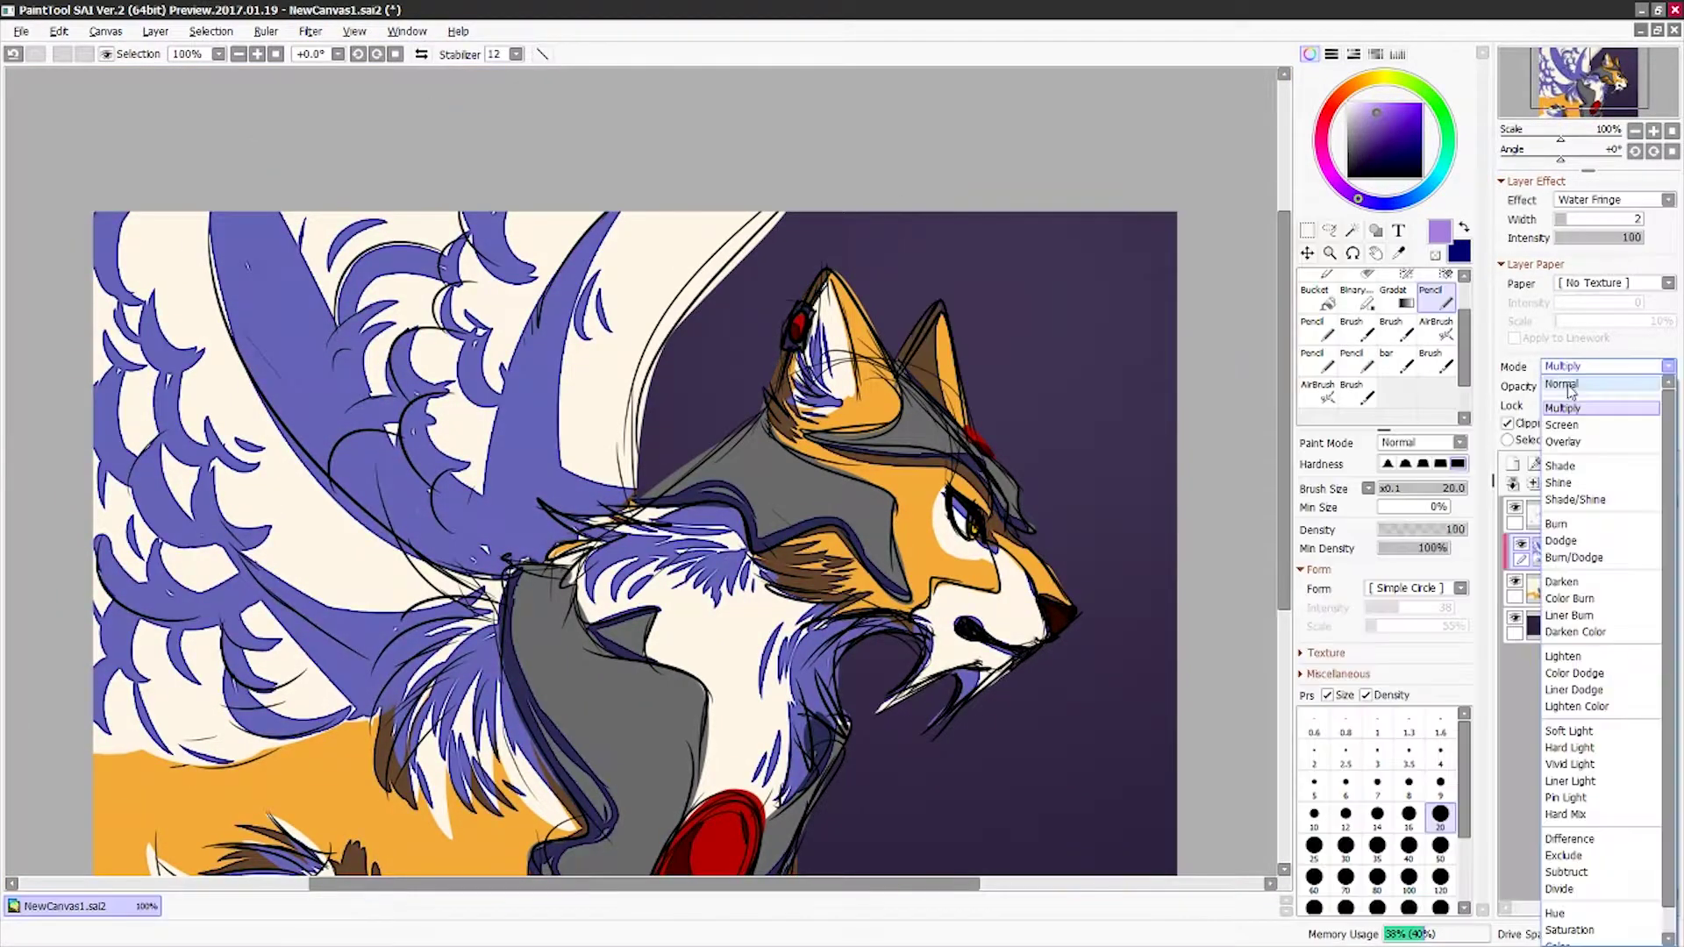
- Airbrush deeper blue-purple shading across the fur and neck
left_click(1378, 112)
scroll(1580, 366, "down", 1)
left_click(1548, 405)
left_click(1317, 390)
left_click_drag(614, 333, 543, 789)
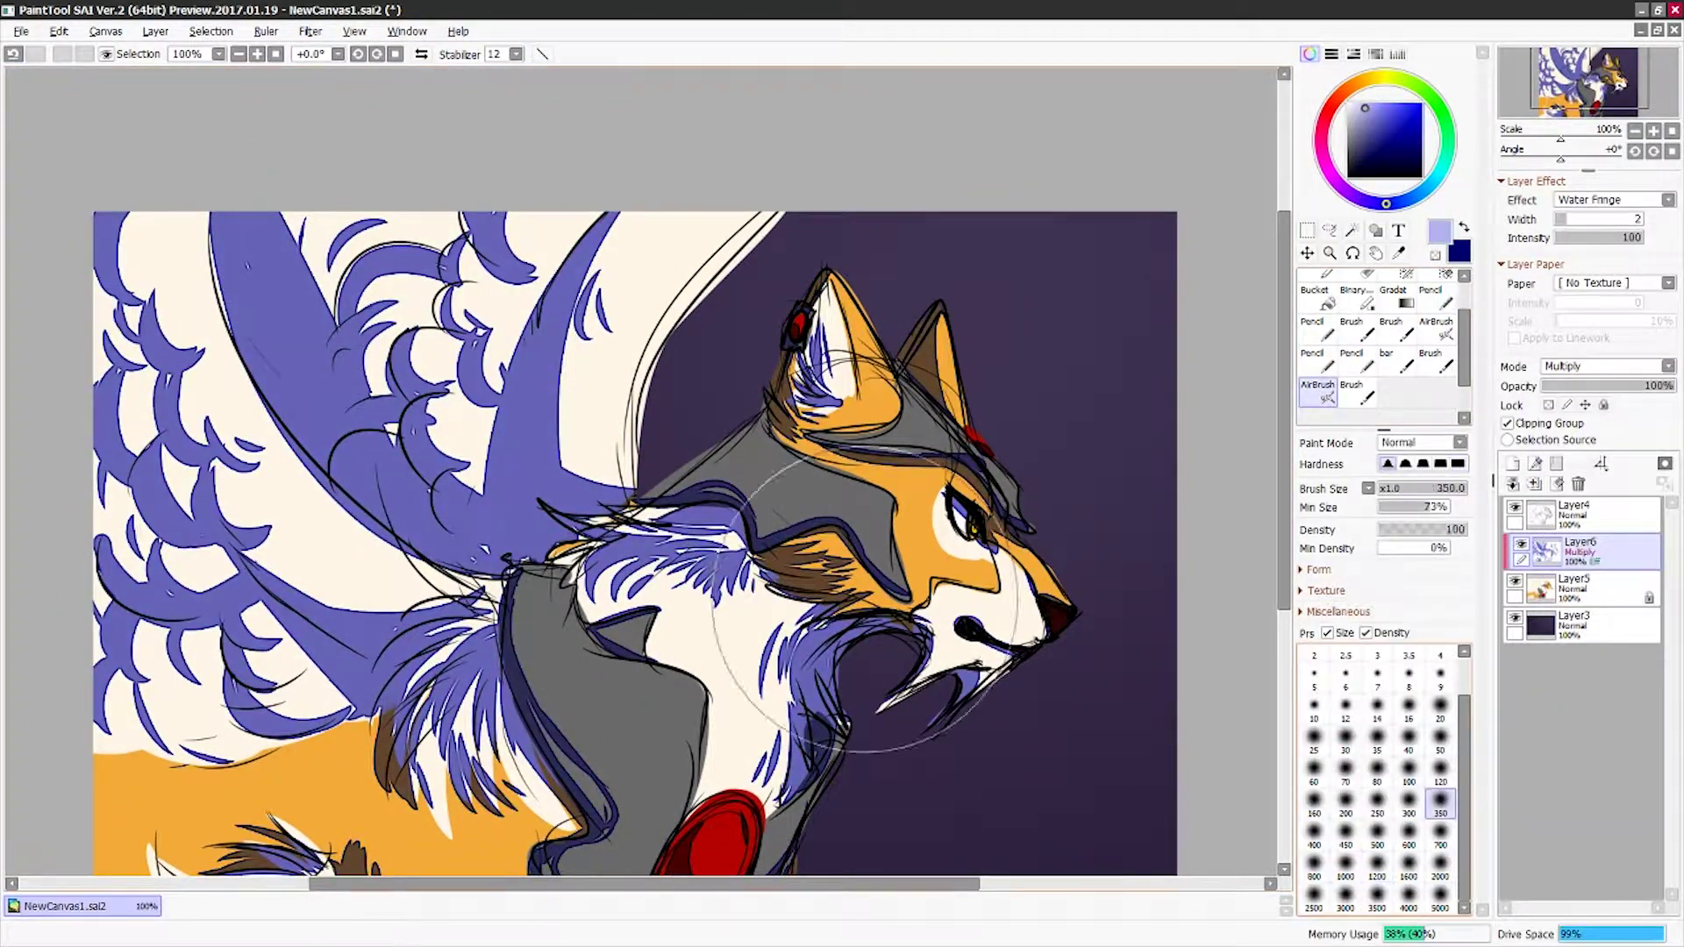
left_click_drag(876, 578, 719, 667)
- Set the lineart layer to Multiply blending over the colours
left_click_drag(664, 715, 715, 477)
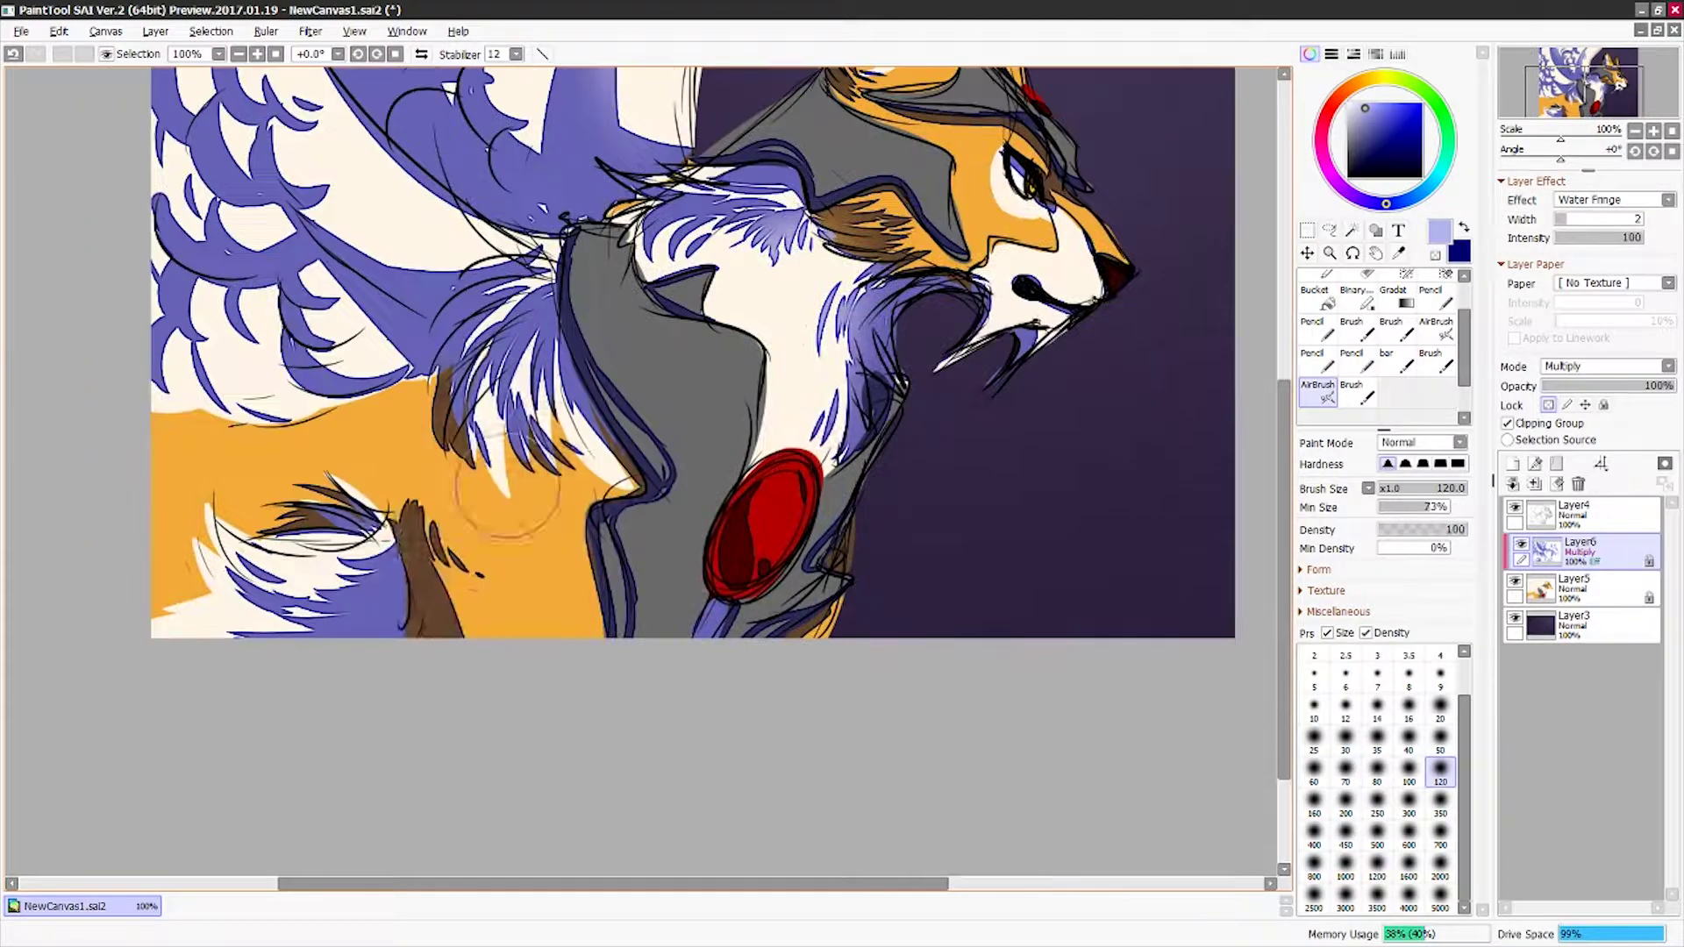
left_click_drag(807, 423, 711, 503)
left_click_drag(790, 145, 772, 74)
left_click(420, 53)
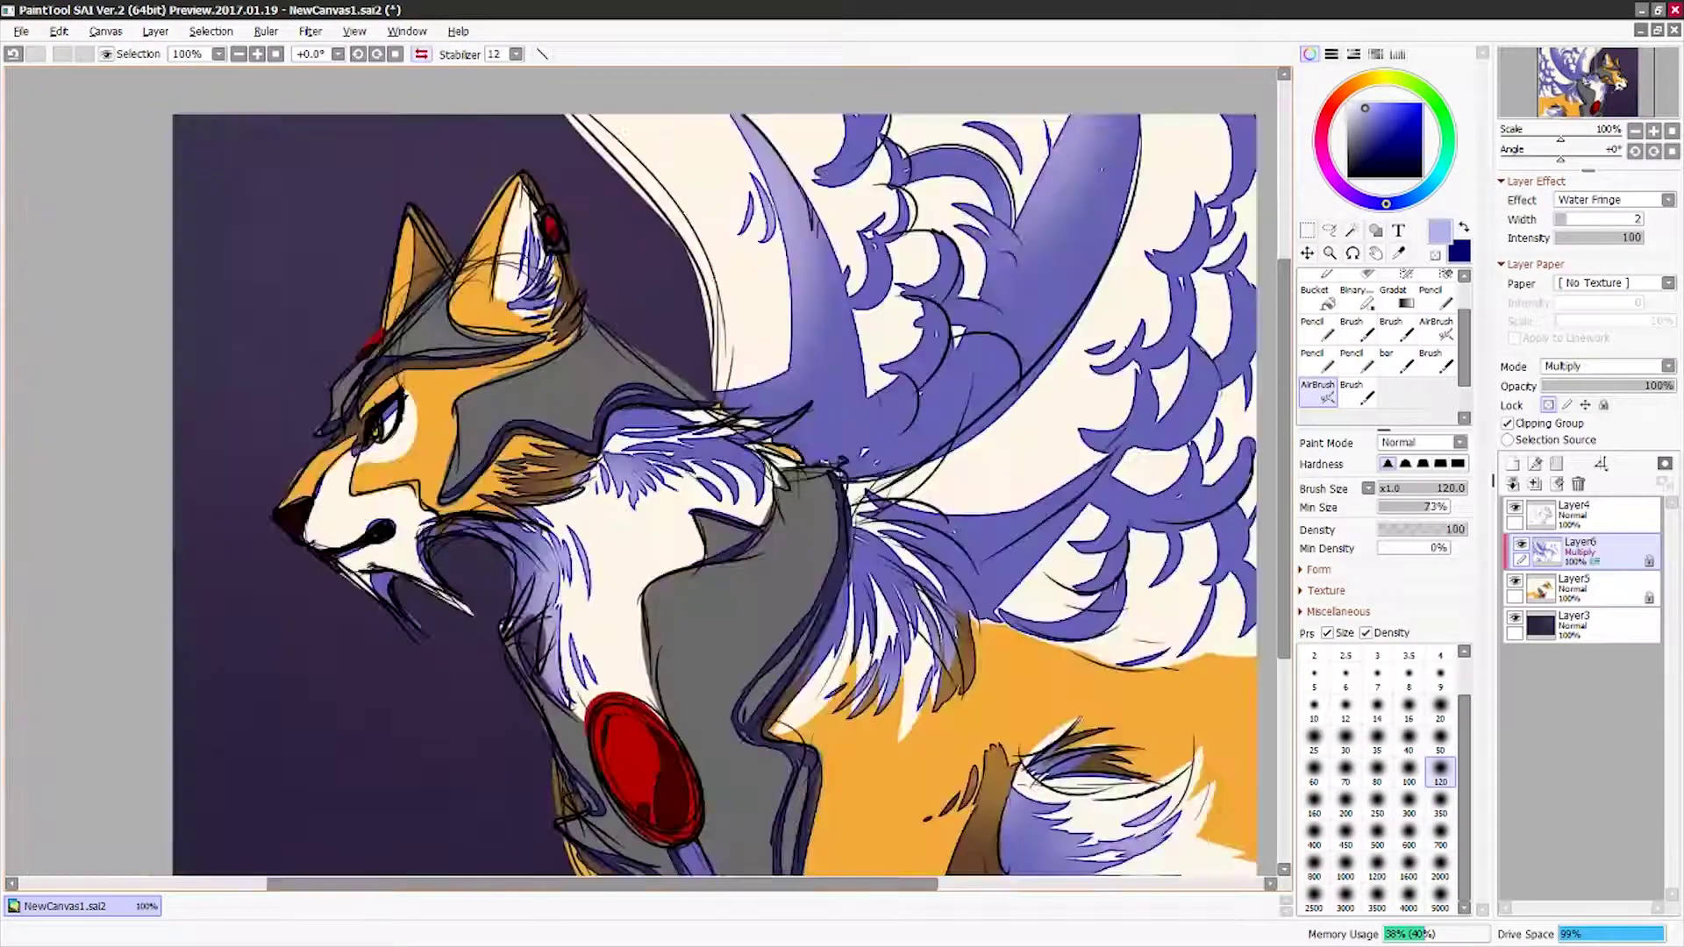
left_click_drag(613, 438, 544, 473)
left_click(1578, 513)
left_click(1603, 366)
left_click(1562, 408)
- Apply Hue/Saturation with Hue +24 and Luminance +14 to the shading
left_click(1430, 297)
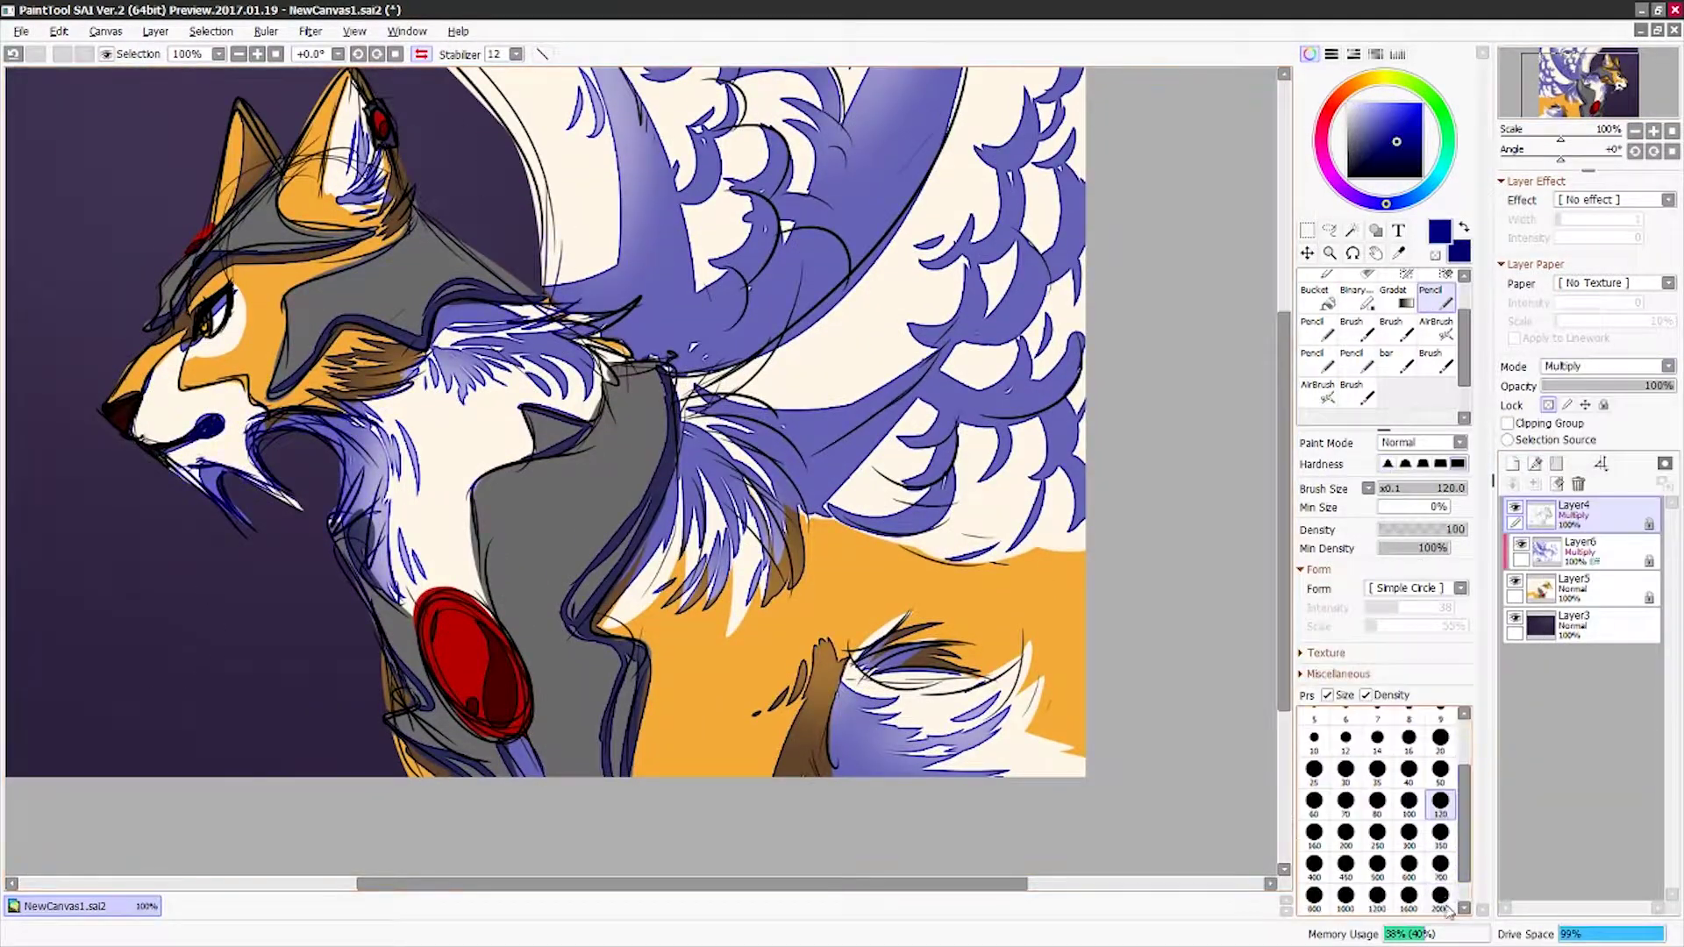
left_click(1440, 895)
left_click(311, 31)
left_click(487, 58)
mouse_move(1147, 249)
left_mouse_down()
mouse_move(1168, 249)
mouse_move(1171, 313)
left_mouse_up()
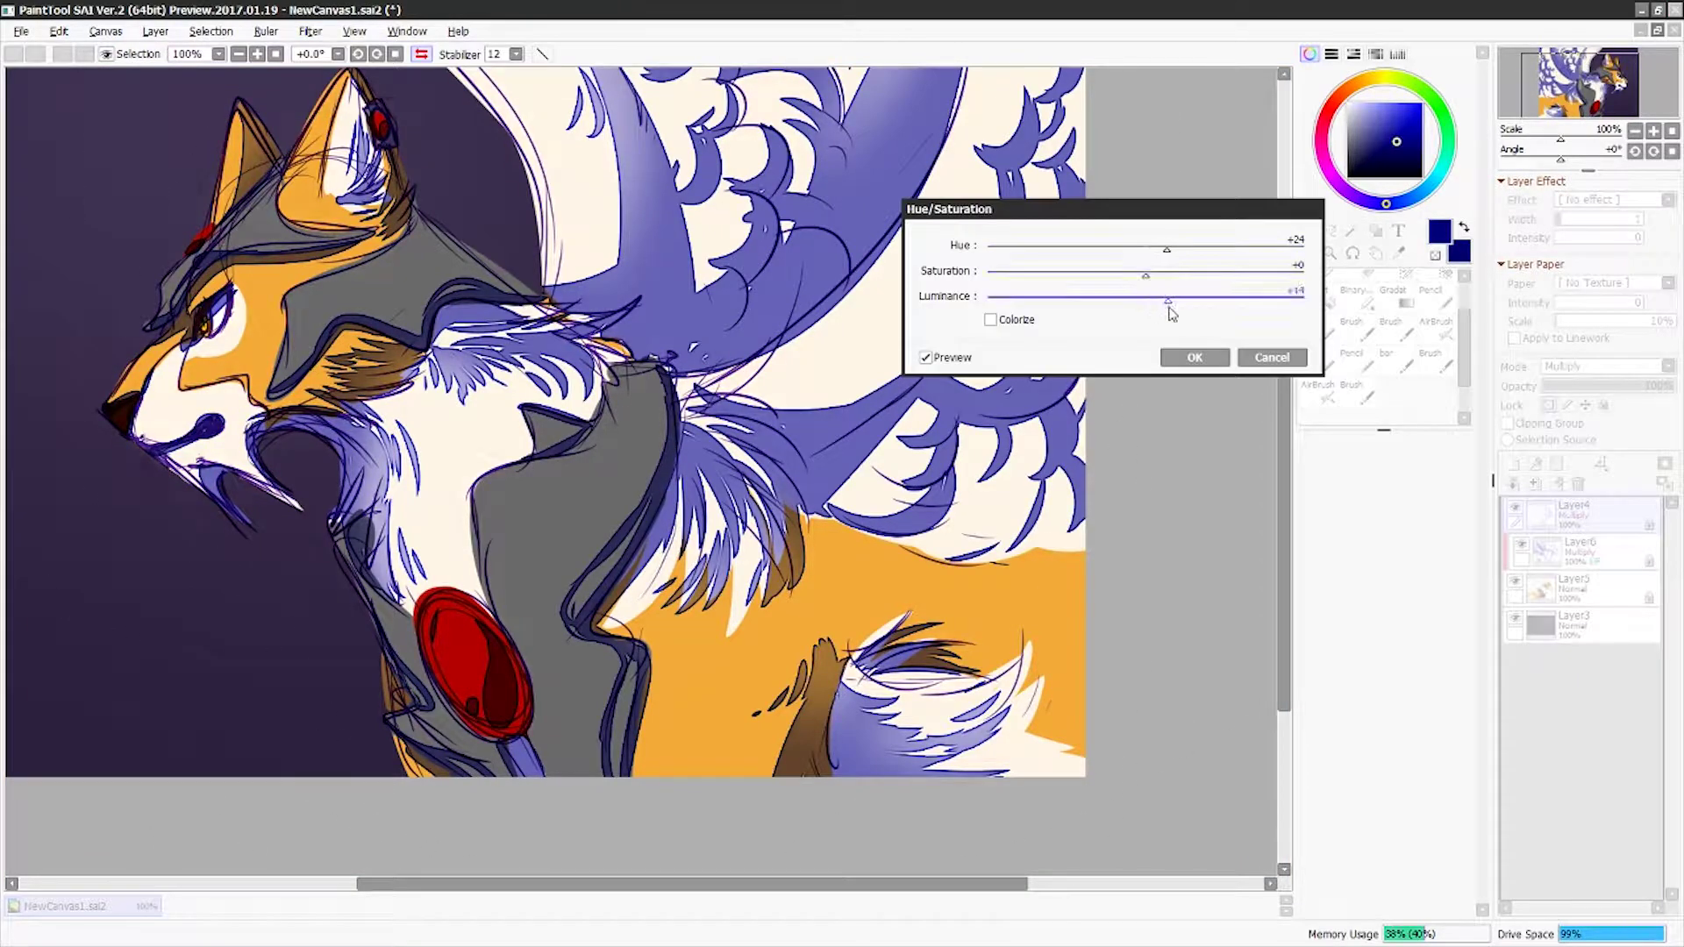
left_click(1194, 357)
- Add a new layer clipped to Layer6, with a size-50 brush
left_click(1440, 772)
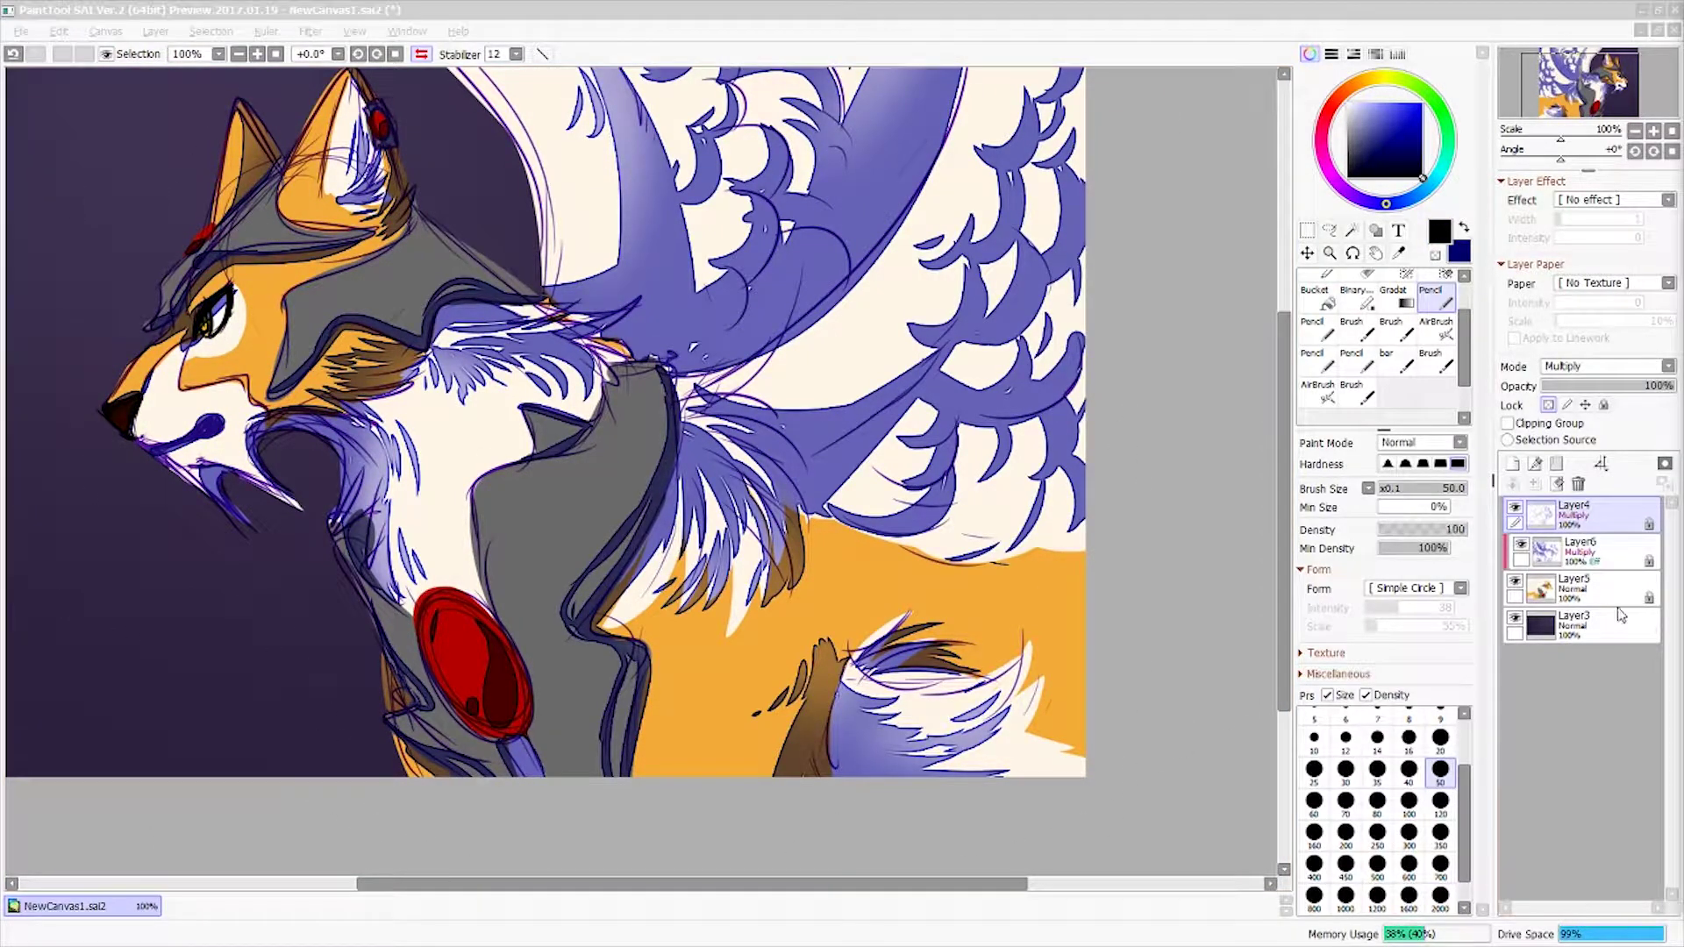
left_click(1579, 548)
left_click(1511, 463)
left_click(1507, 422)
- Set Layer7 to Overlay and pick a painting colour for a size-20 brush
left_click(1605, 365)
left_click(1579, 421)
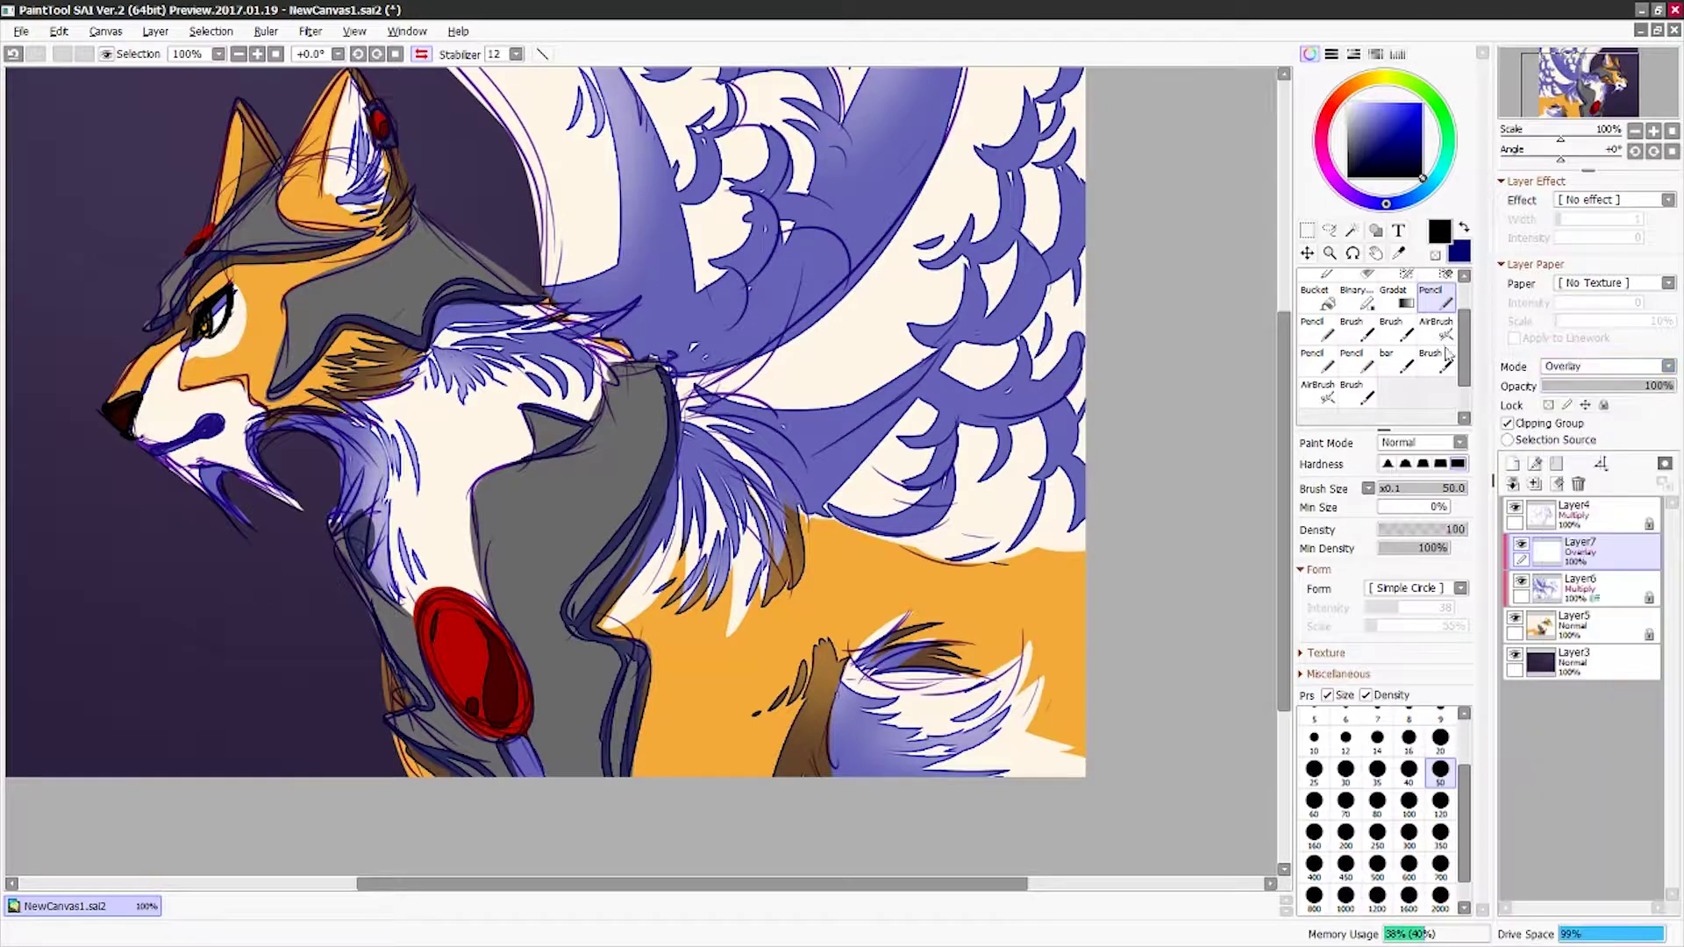
left_click(1440, 741)
left_click(1351, 103)
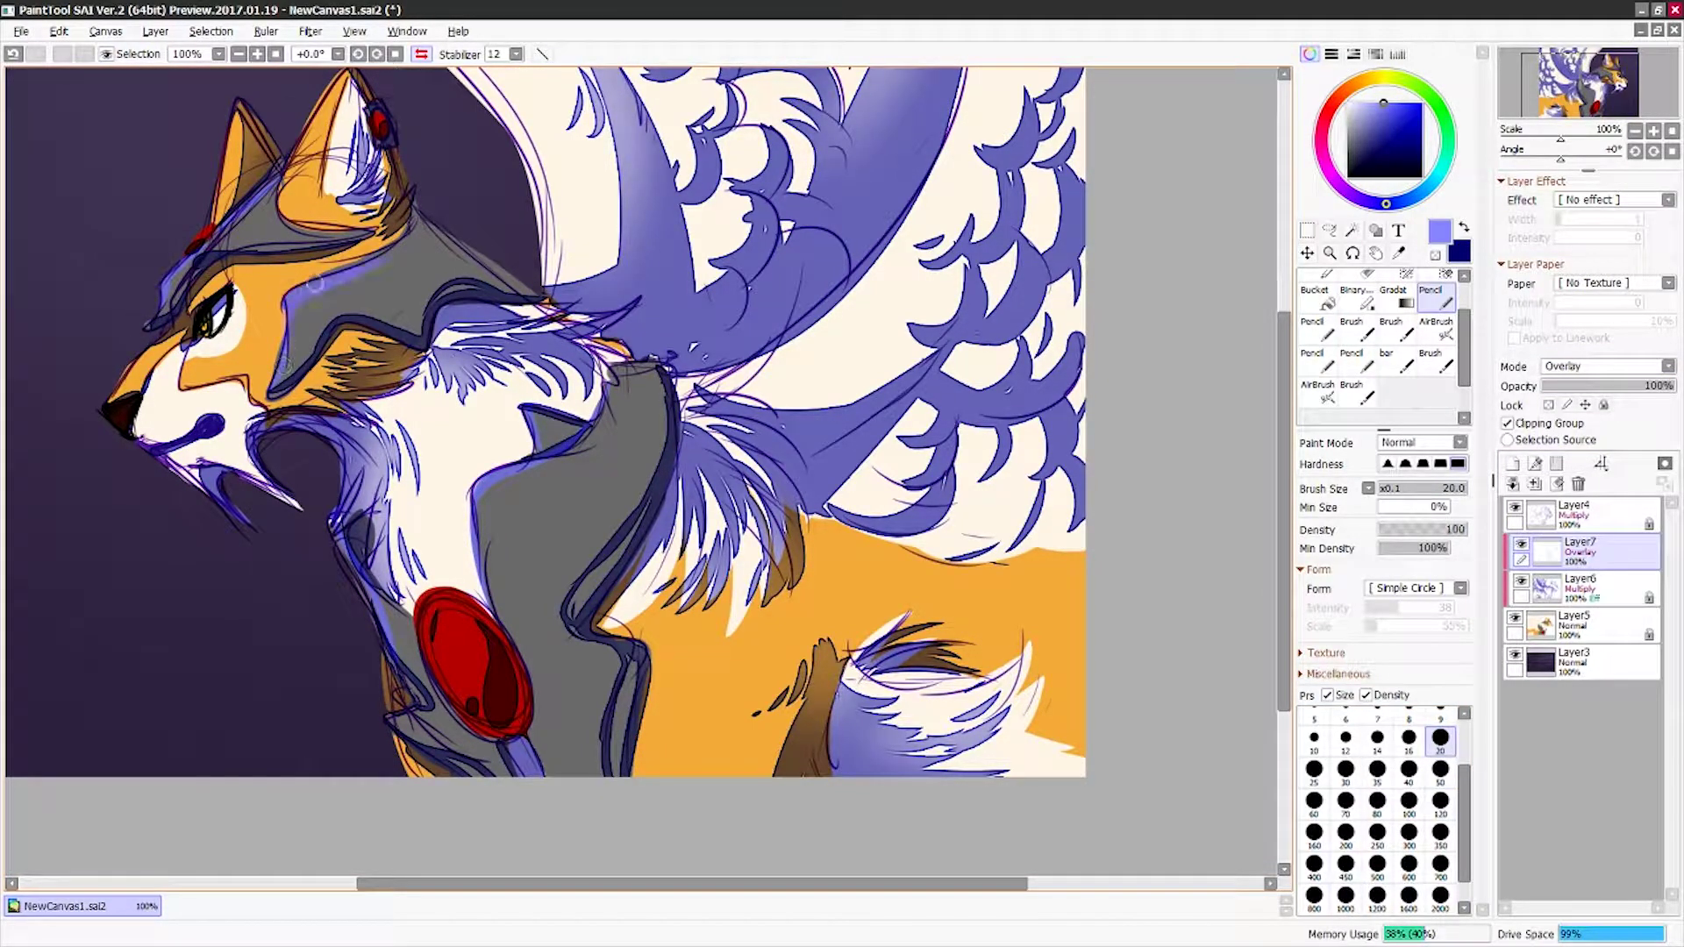
- Raise the overlay strokes' lightness with Hue/Saturation, keeping Layer7 in Overlay mode
left_click(310, 31)
left_click(491, 49)
left_click_drag(1140, 293, 1210, 293)
left_click(1188, 355)
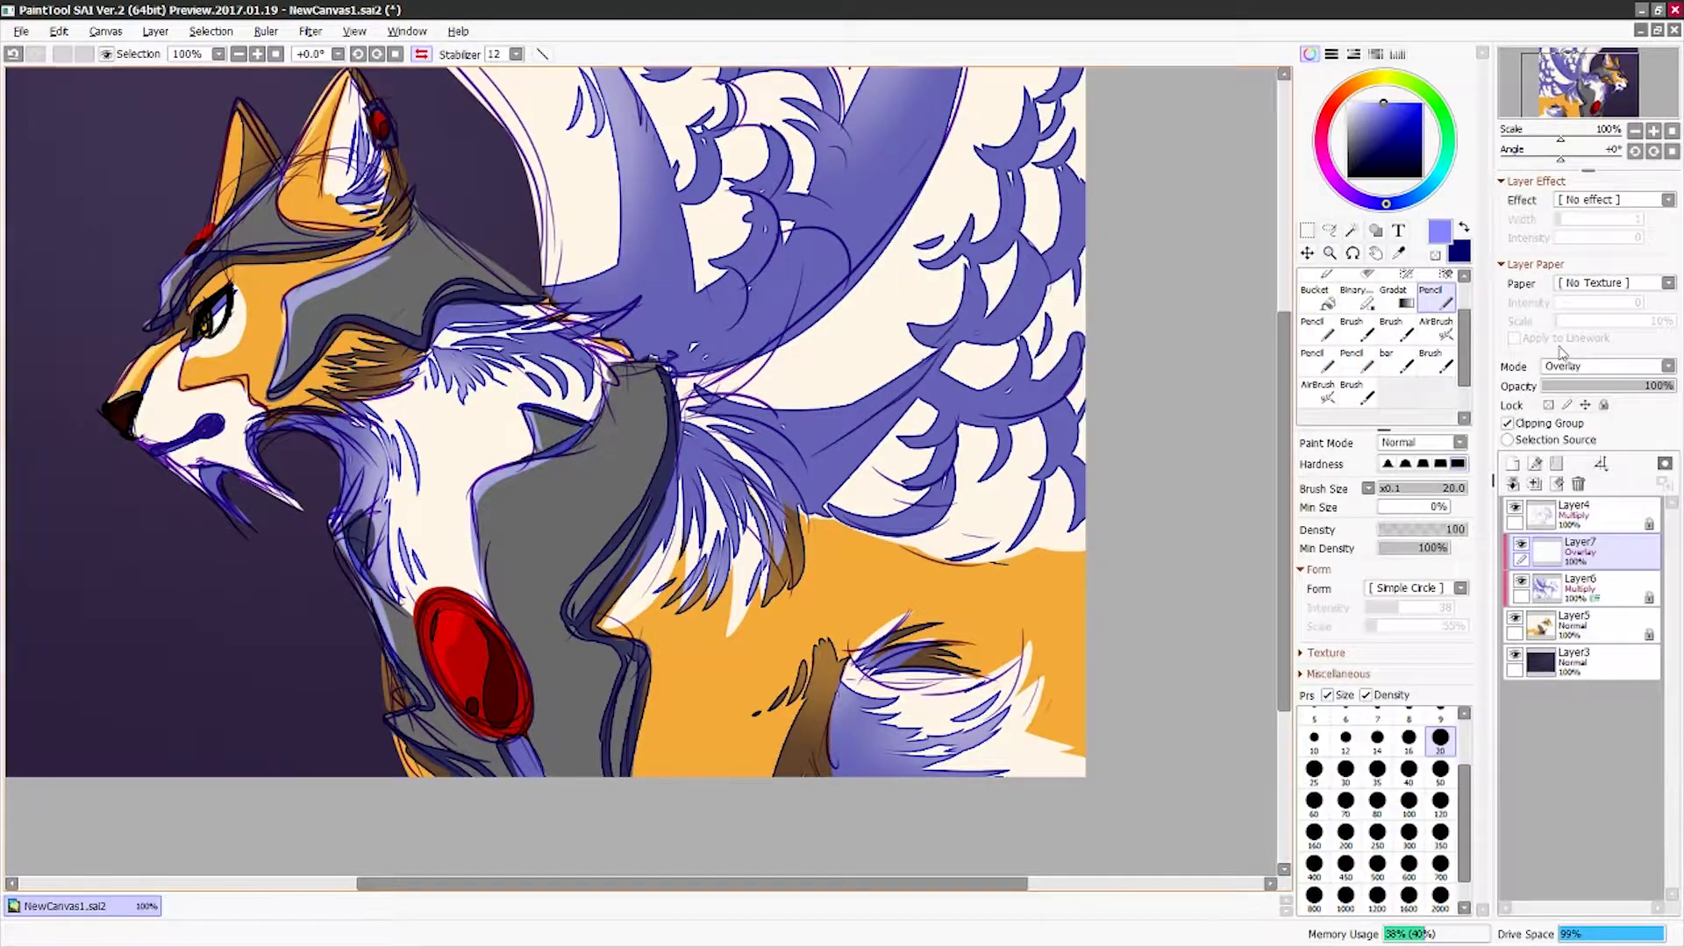
left_click(1605, 365)
left_click(1570, 383)
left_click(1578, 421)
- Paint a pale chest highlight after undoing a stray stroke, then add Layer8 on top
left_click_drag(868, 491, 903, 621)
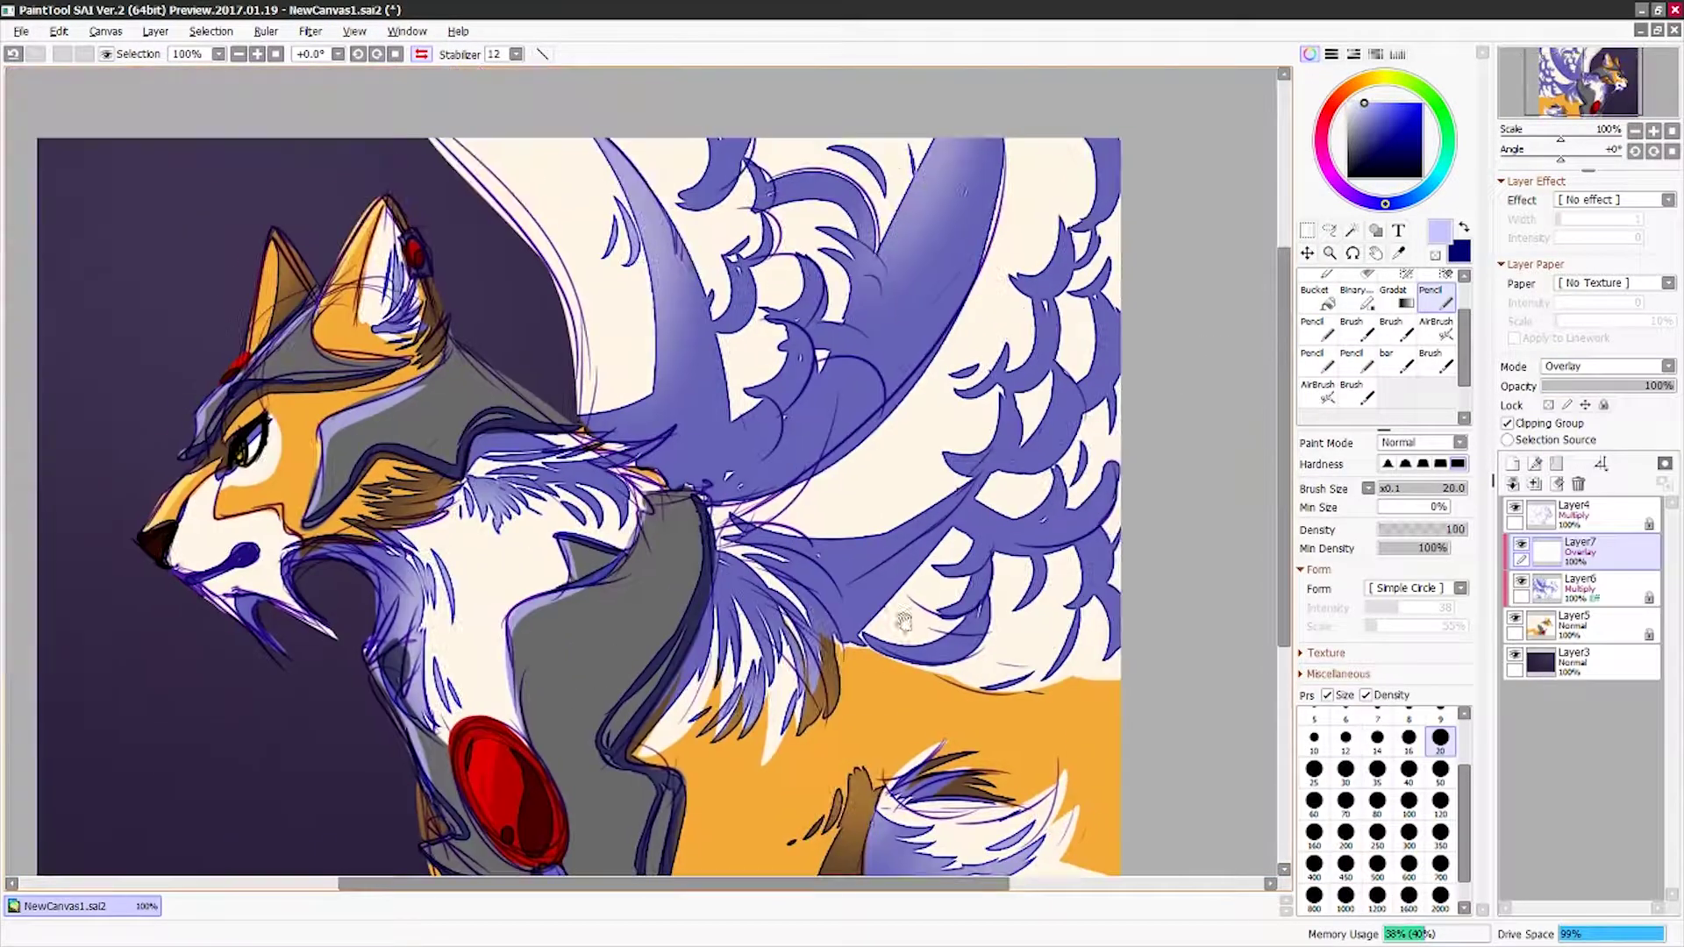
scroll(801, 430, "down", 3)
scroll(801, 431, "down", 2)
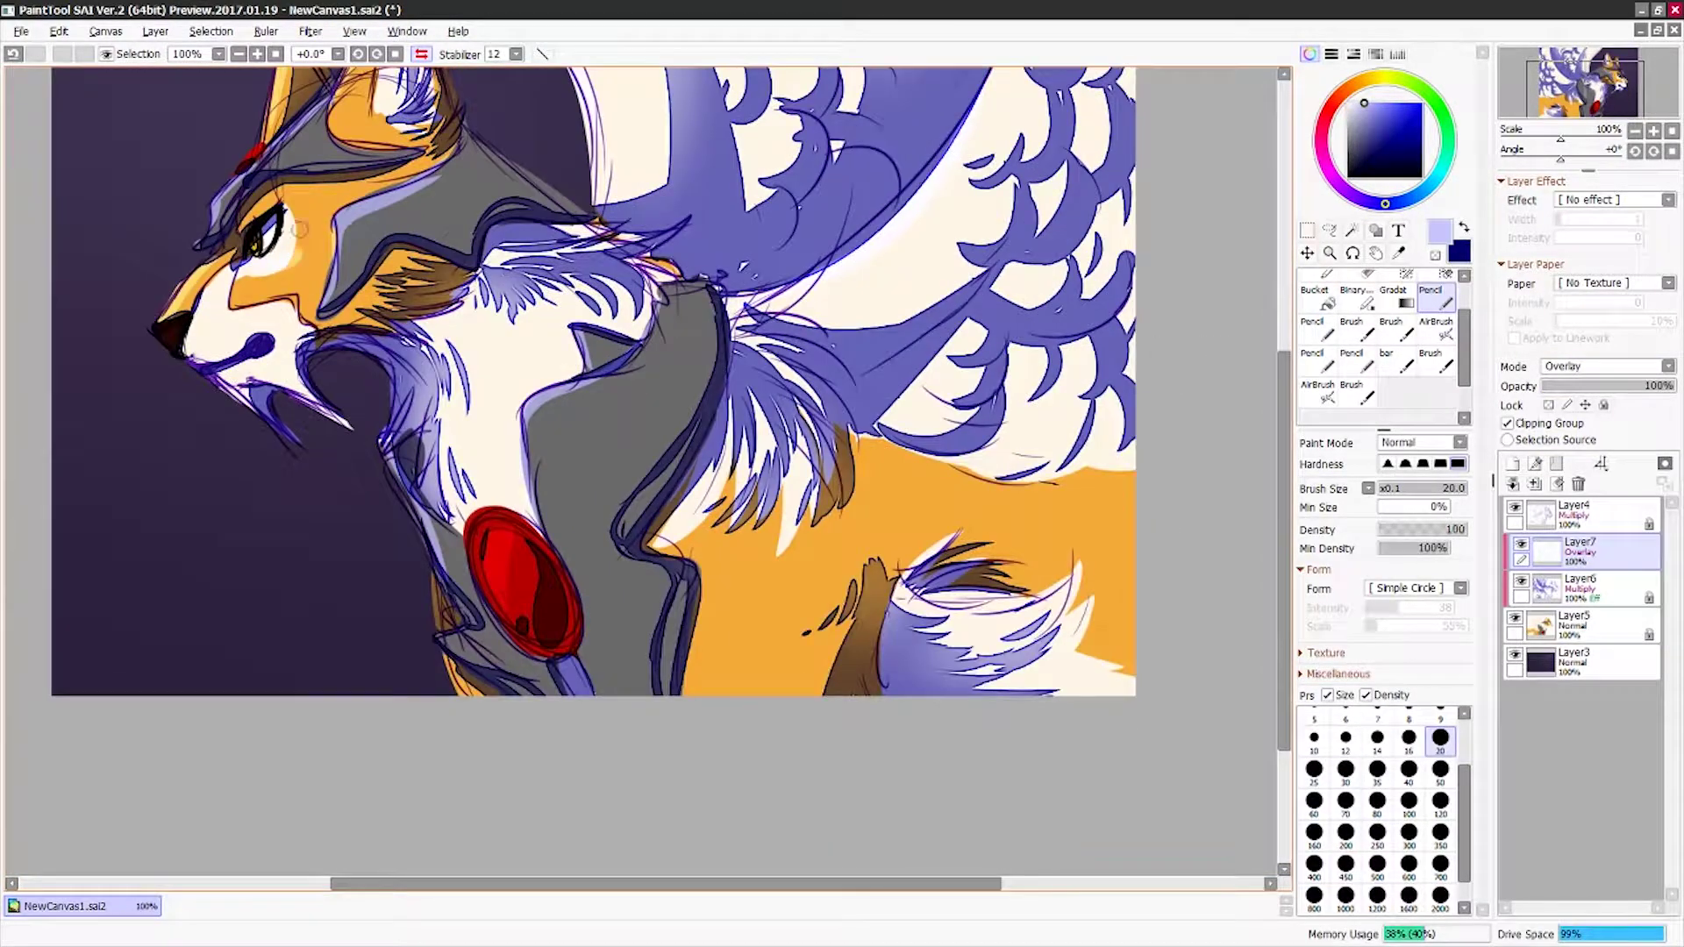
key("h")
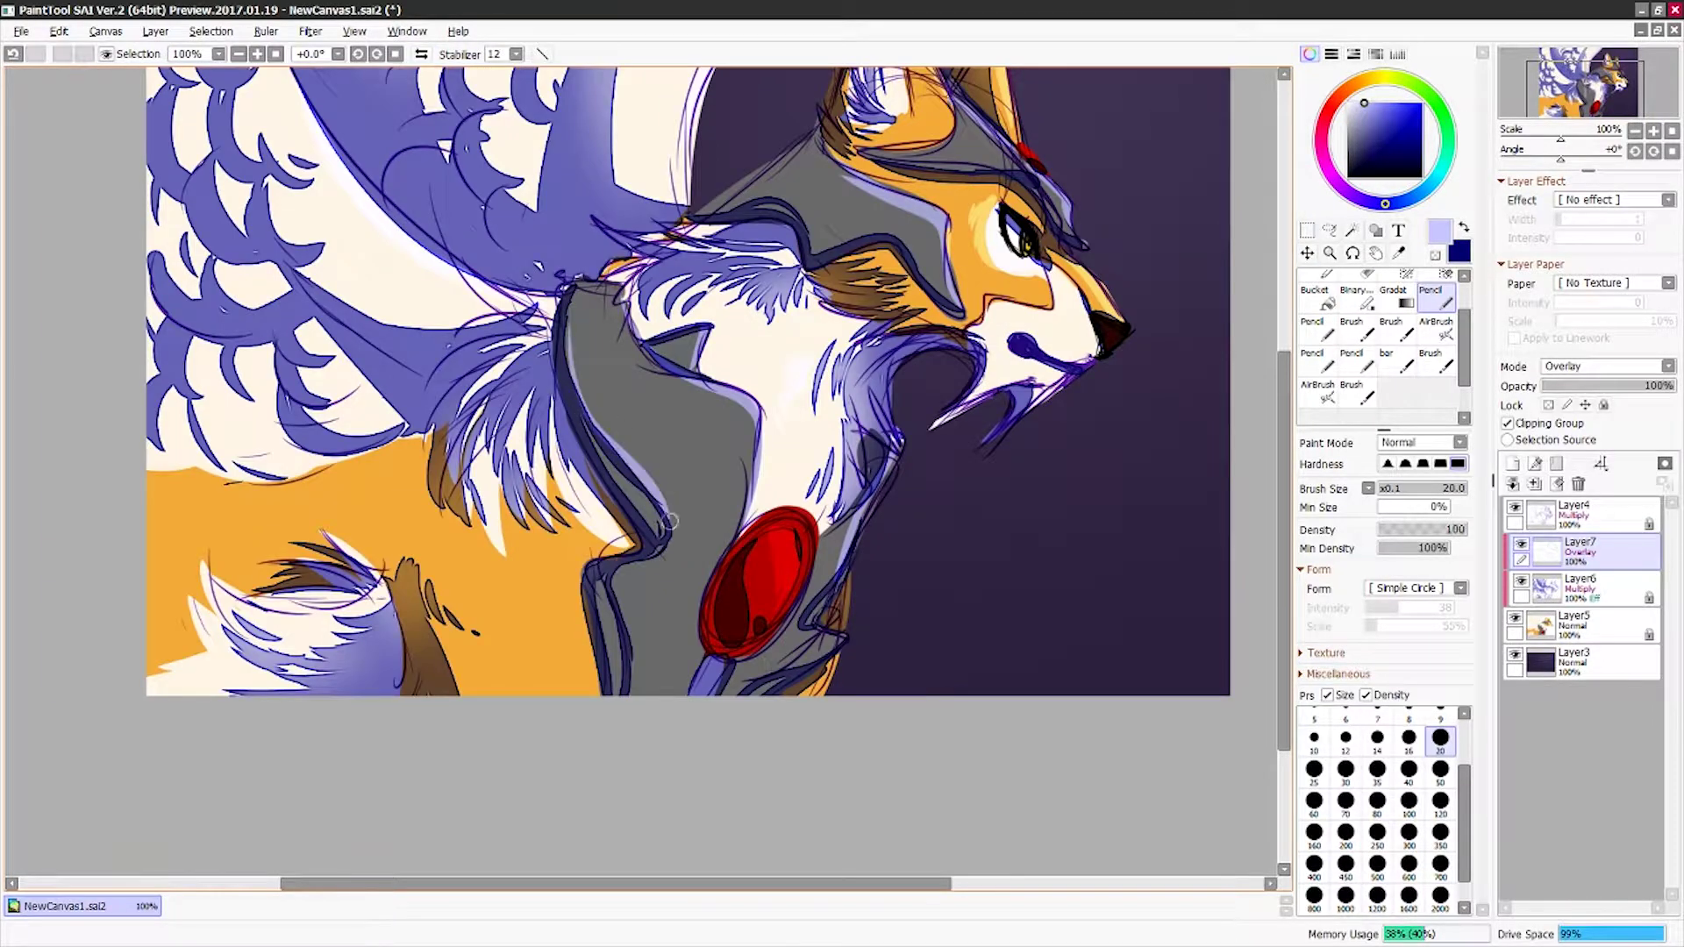
left_click_drag(795, 666, 738, 767)
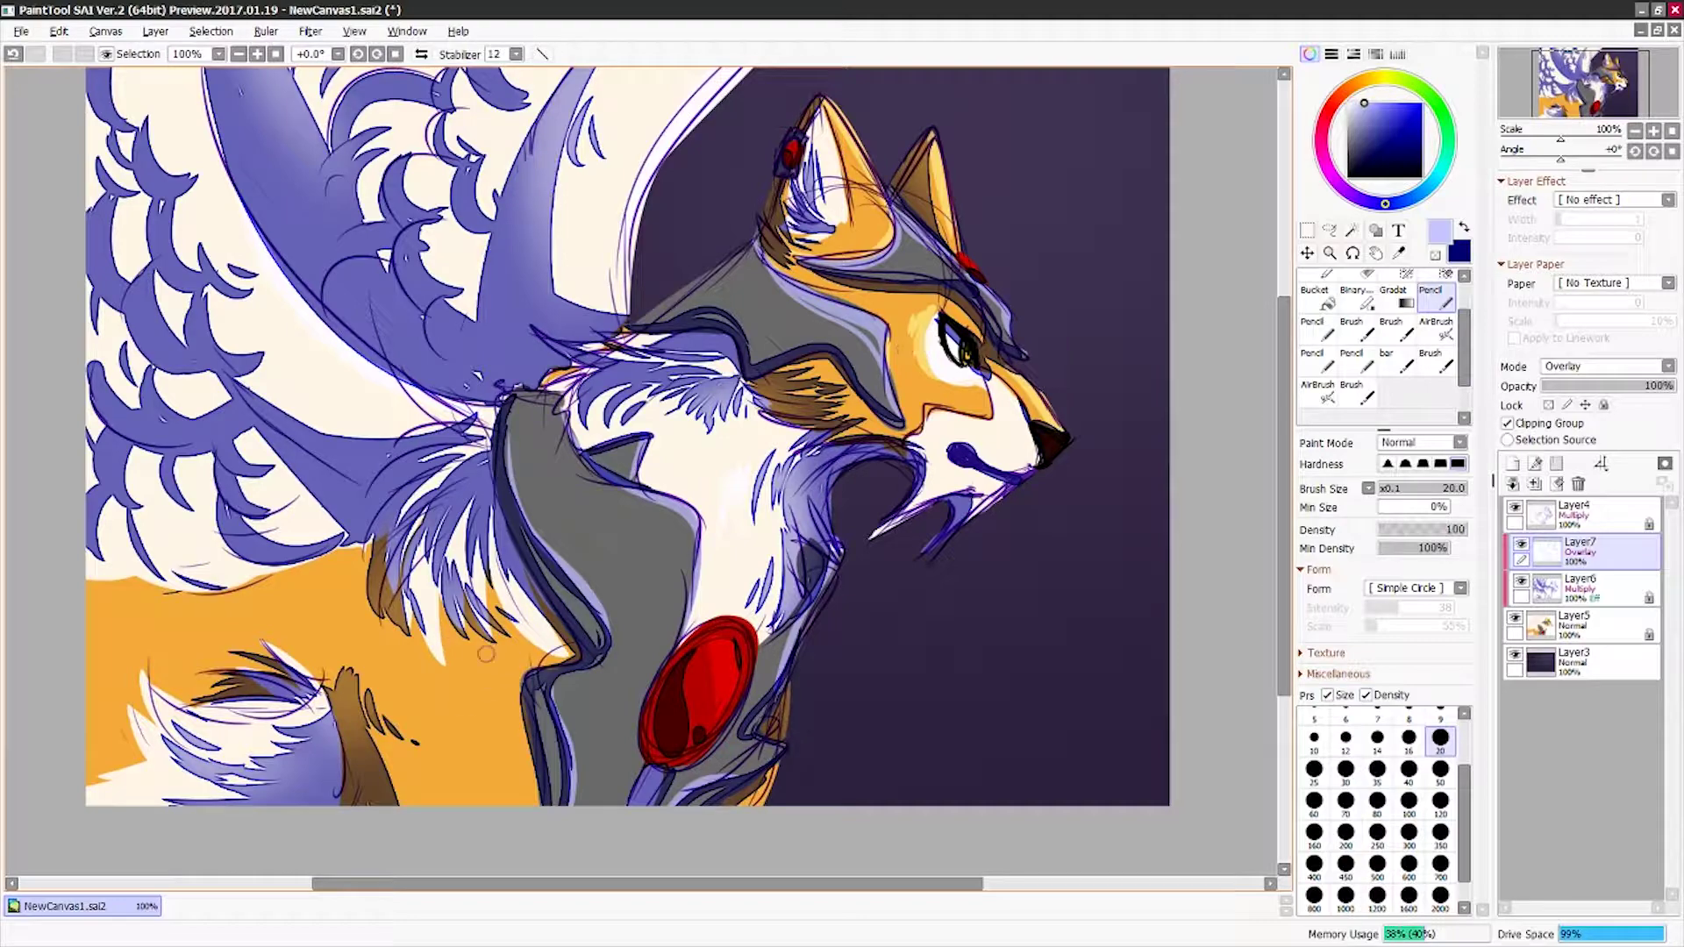
key("ctrl+z")
left_click_drag(428, 666, 447, 688)
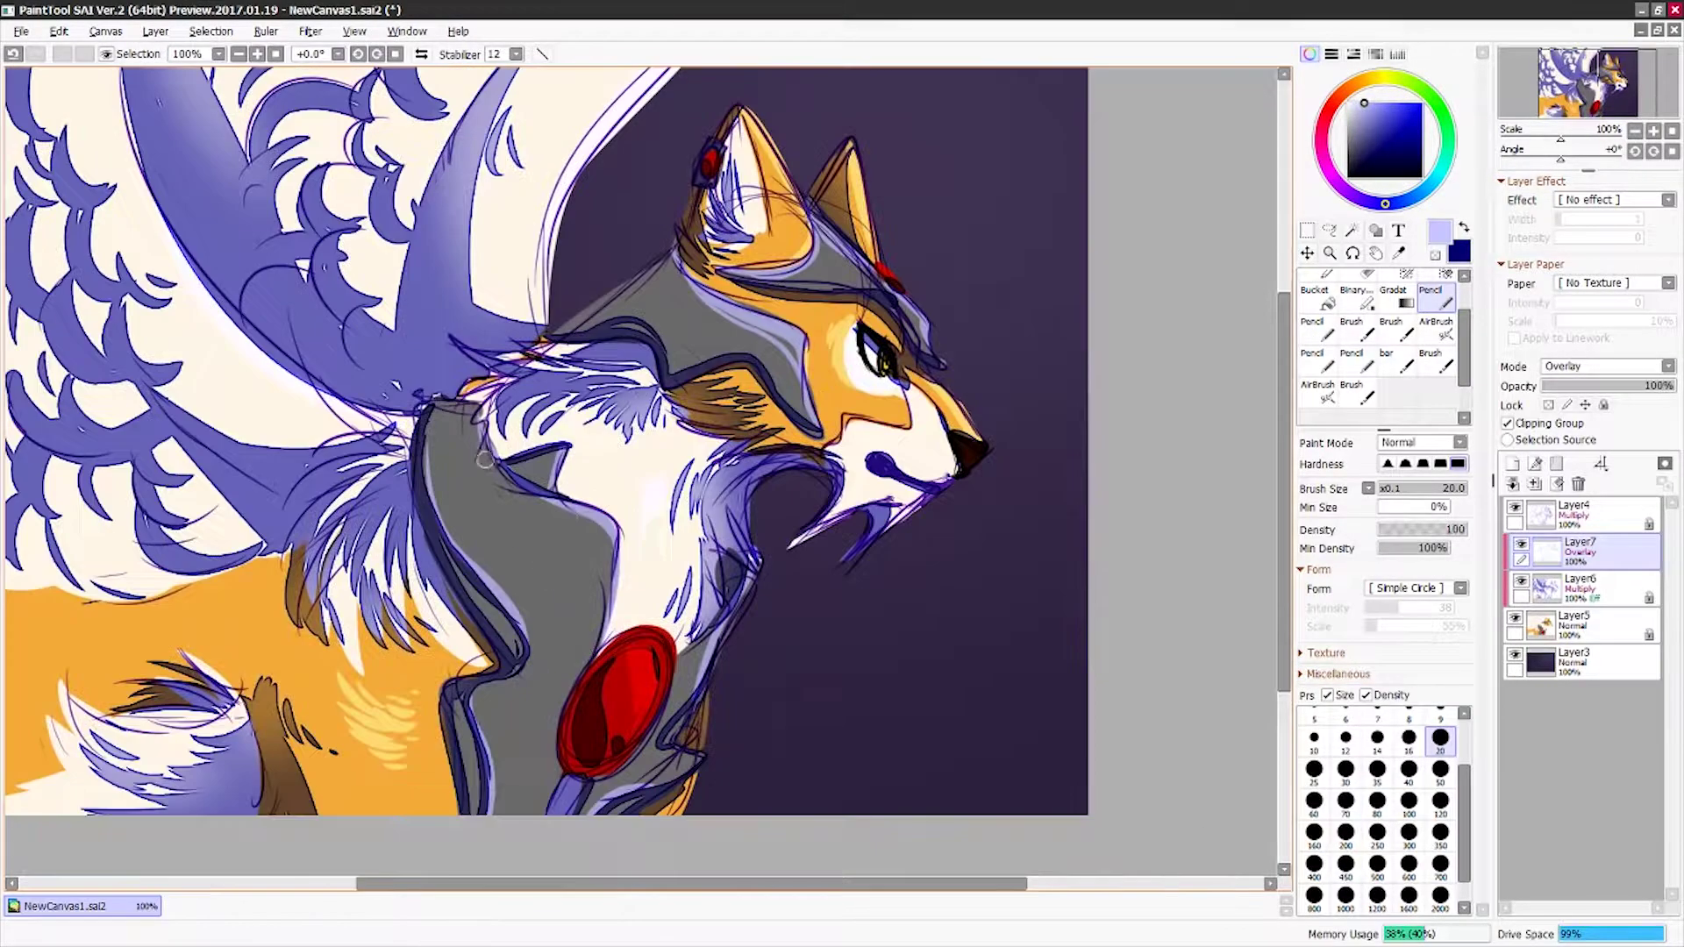
key("h")
left_click(1512, 464)
- Draw light cyan rim lines along the fur and armour with a size-9 pencil
left_click_drag(1385, 204, 1429, 186)
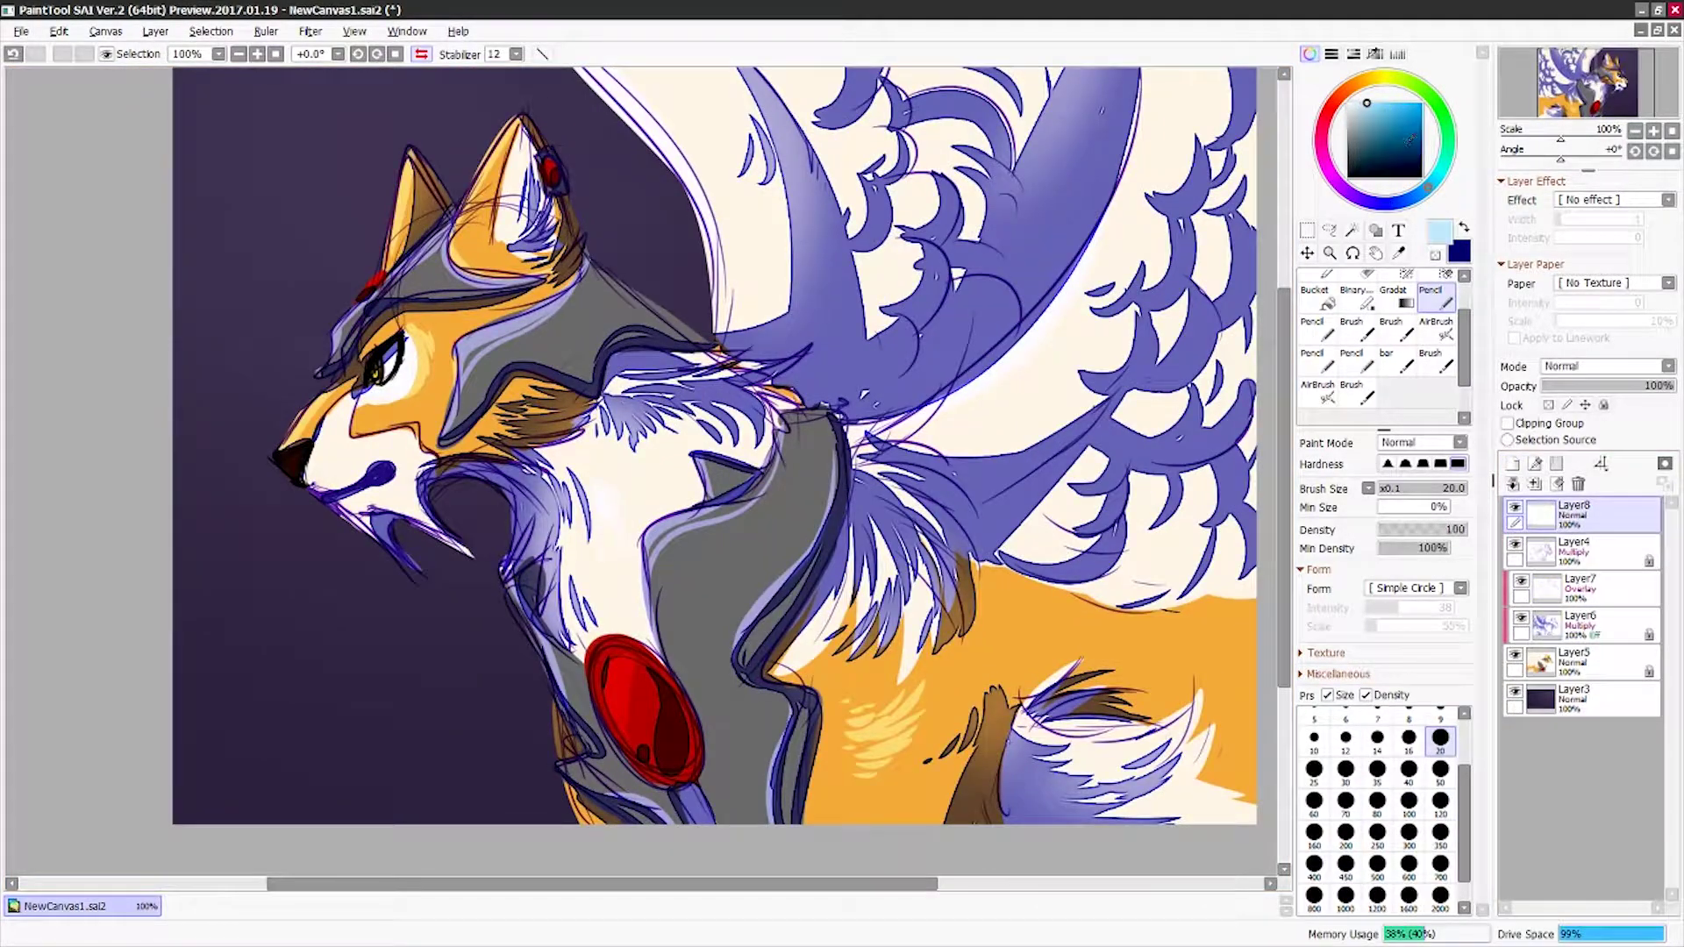
left_click_drag(425, 517, 587, 414)
scroll(1439, 746, "up", 1)
left_click(1439, 735)
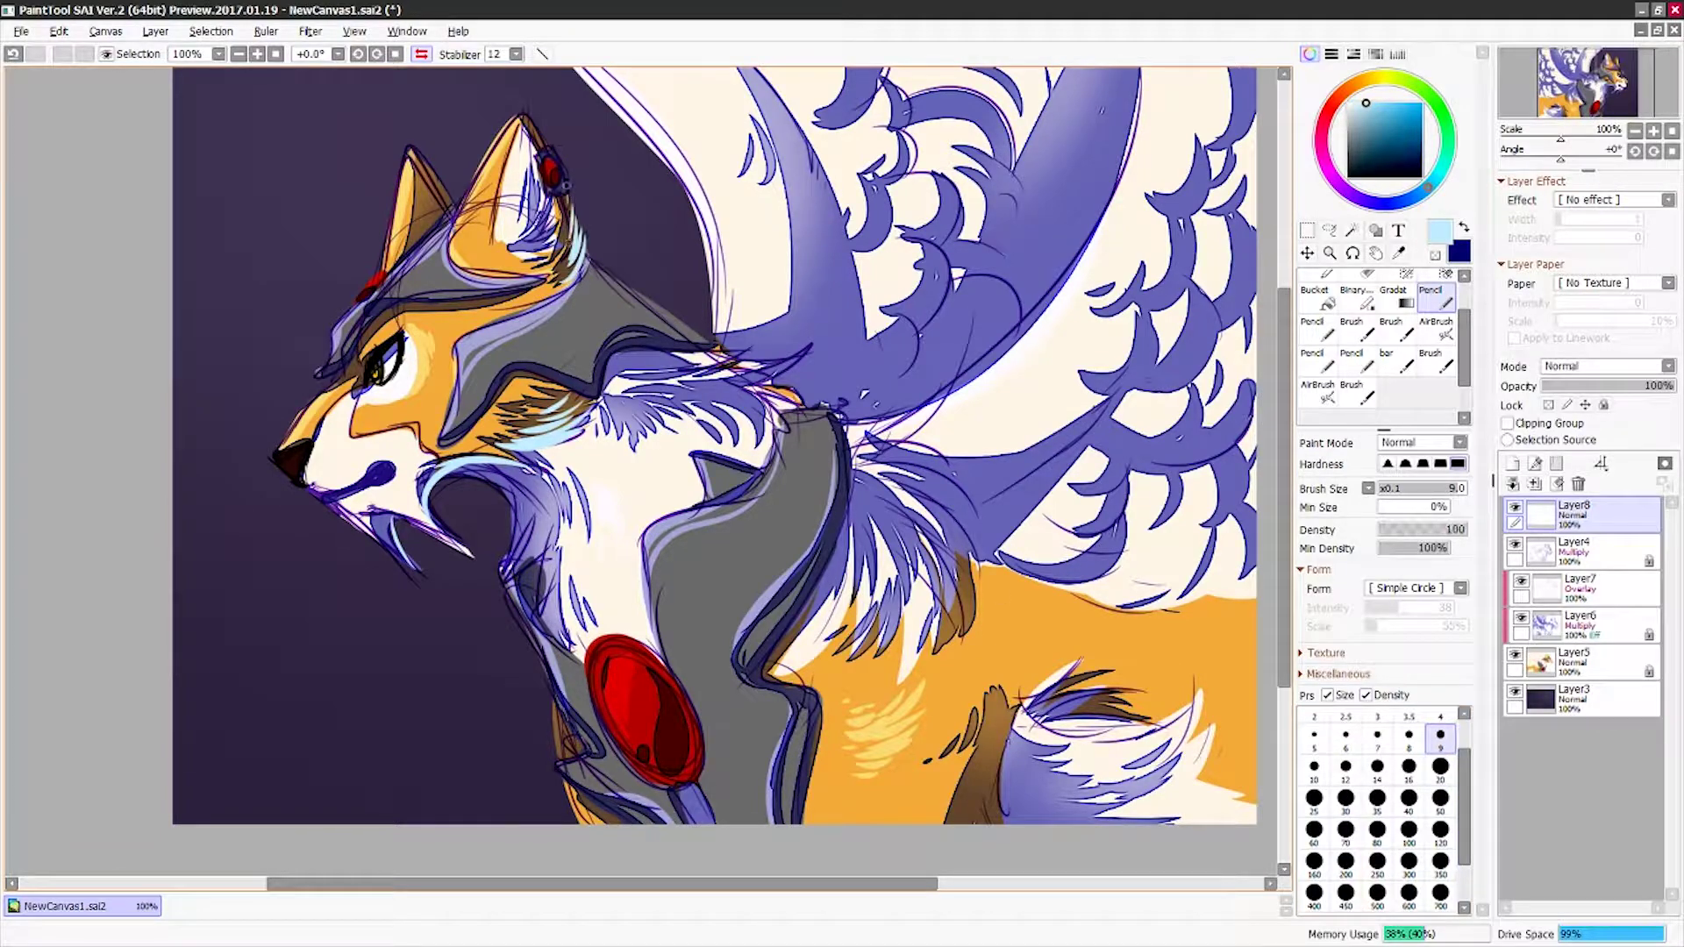
scroll(720, 439, "down", 3)
left_click_drag(886, 351, 917, 412)
left_click_drag(801, 655, 626, 603)
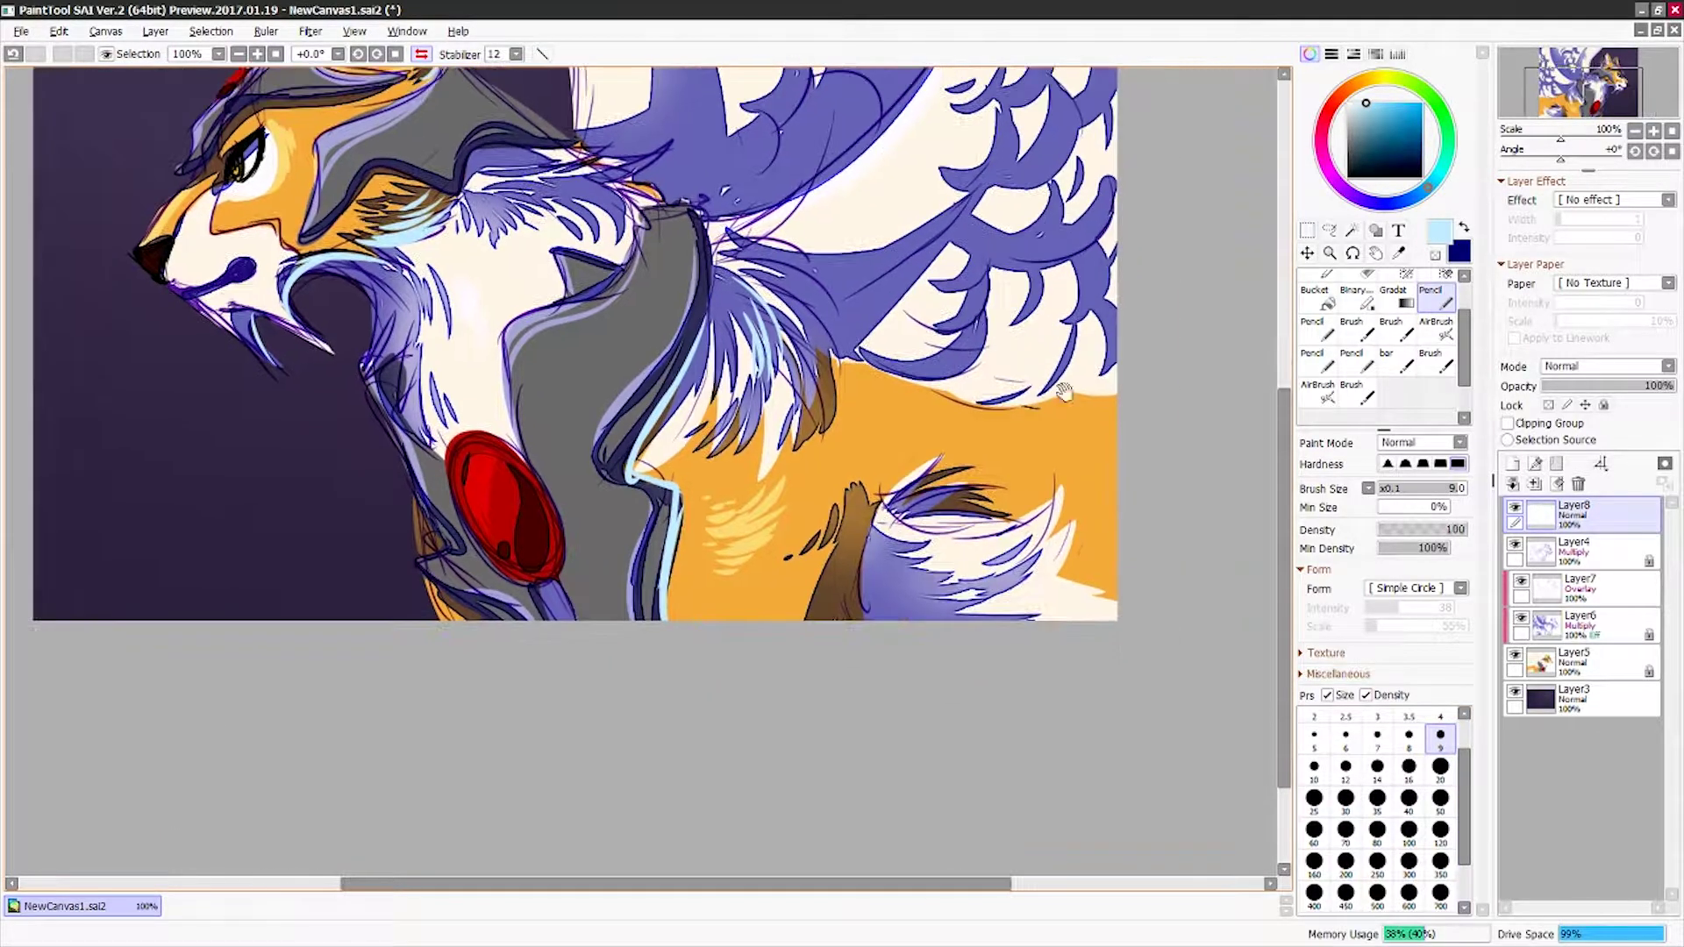
left_click_drag(846, 570, 934, 736)
left_click_drag(749, 491, 691, 474)
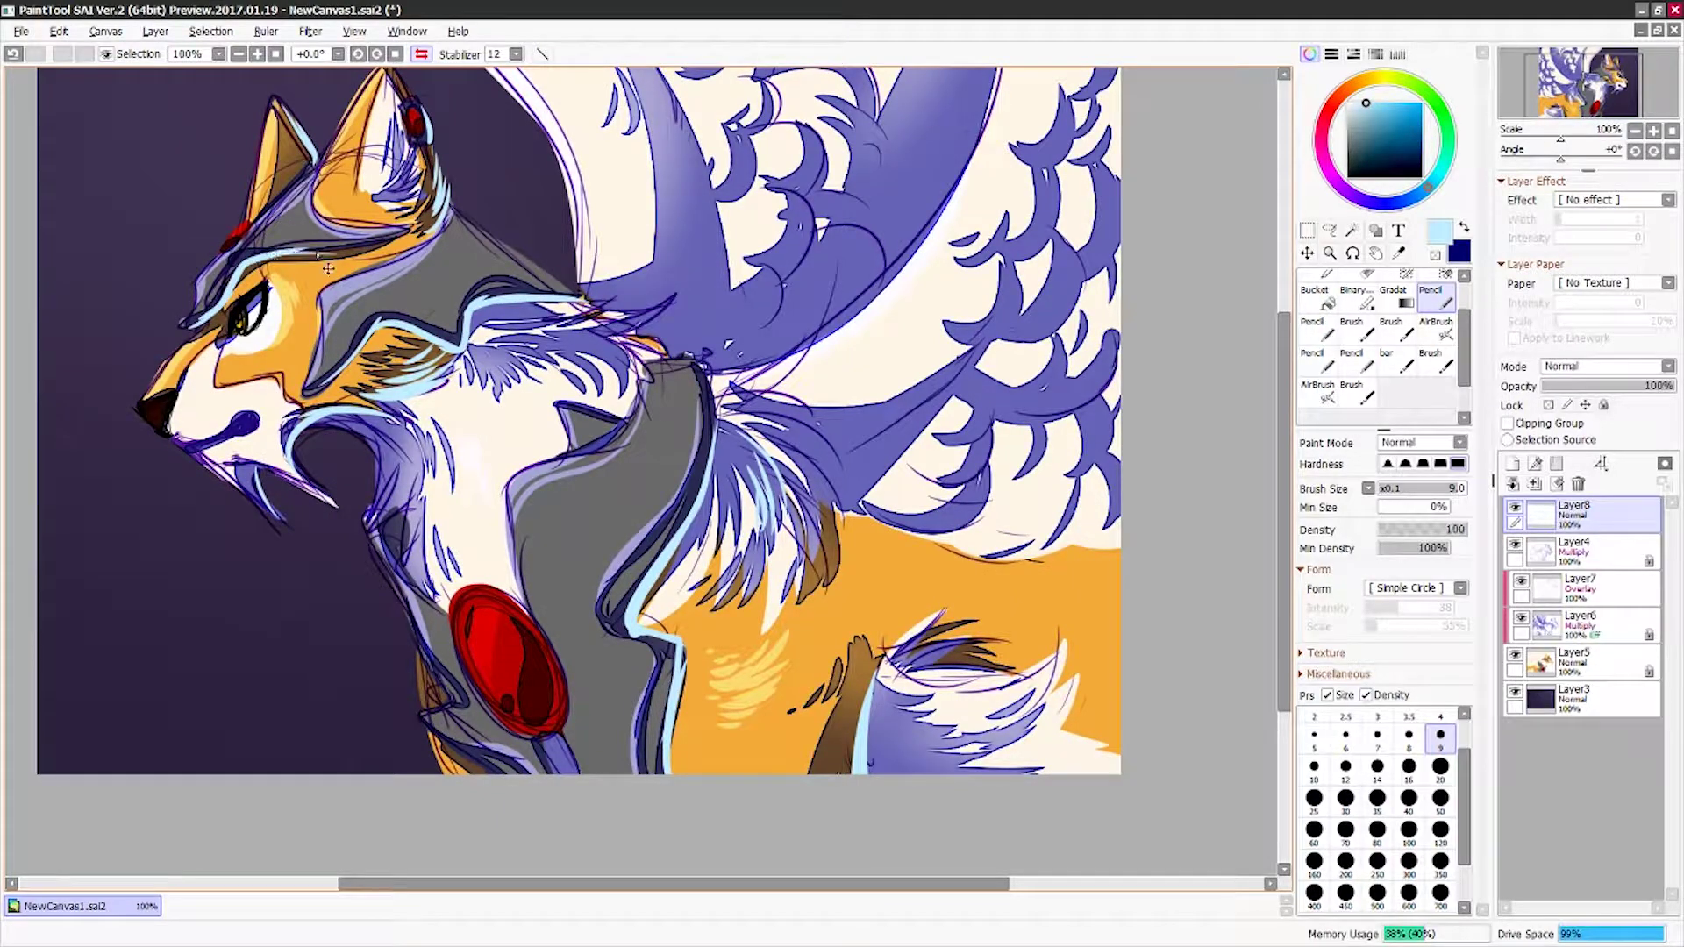
- Lower the rim-light layer's opacity to 35% and select Layer6
left_click_drag(1614, 388, 1588, 386)
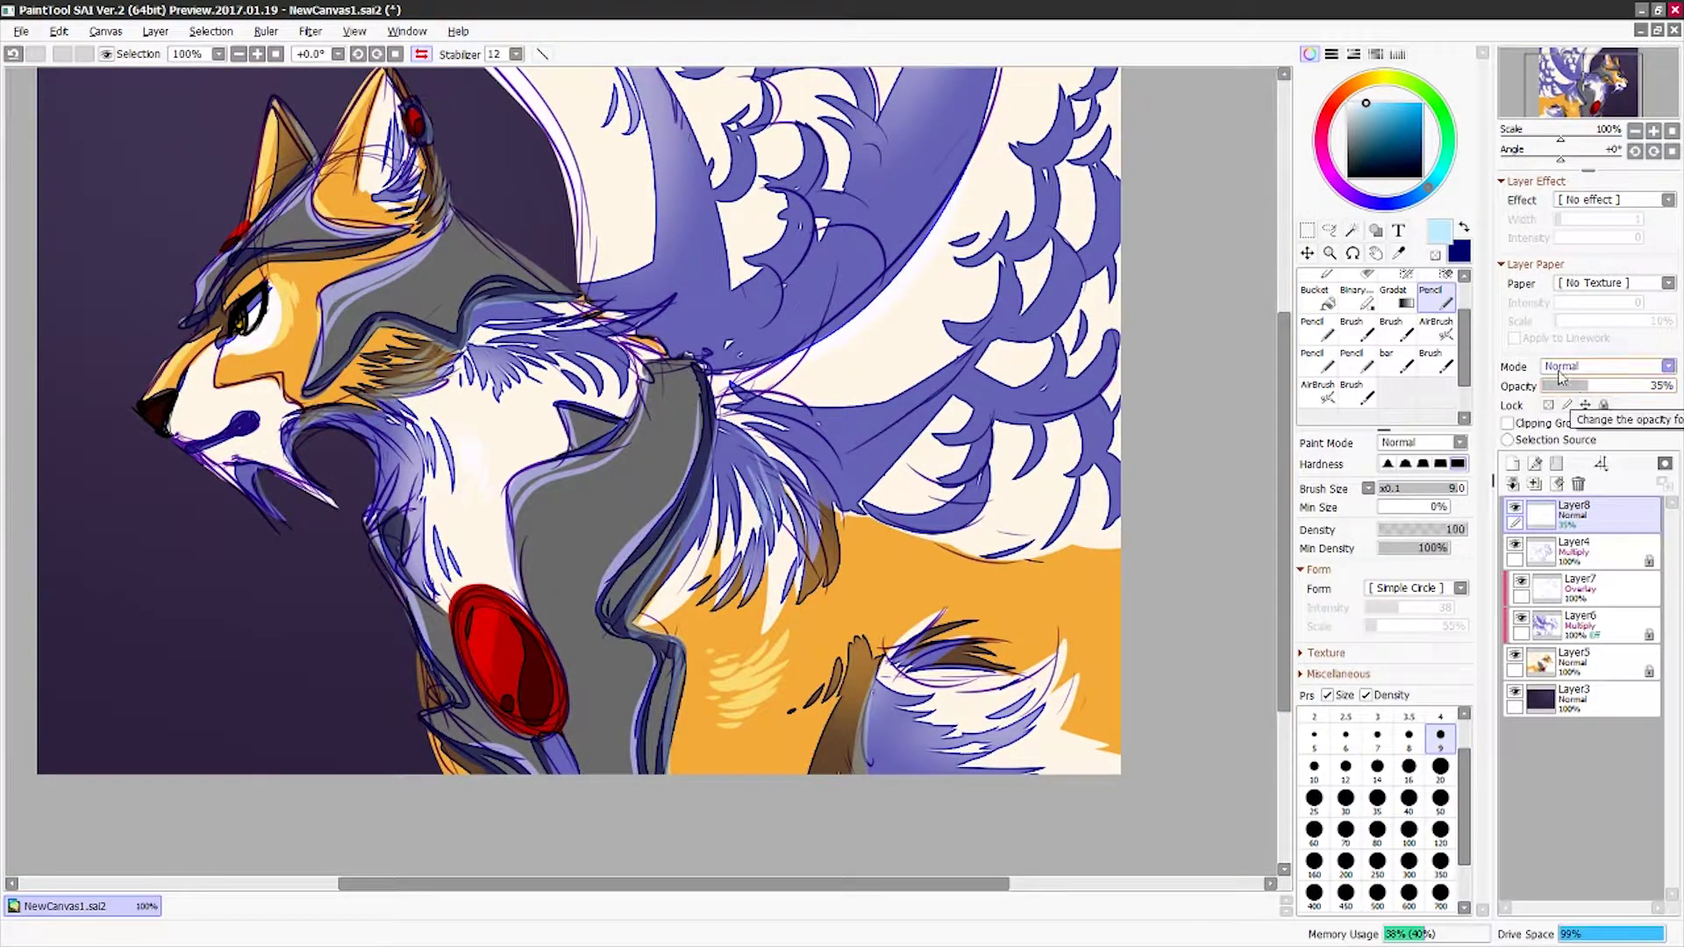
key("h")
left_click(1578, 619)
left_click(1438, 329)
scroll(1462, 337, "up", 2)
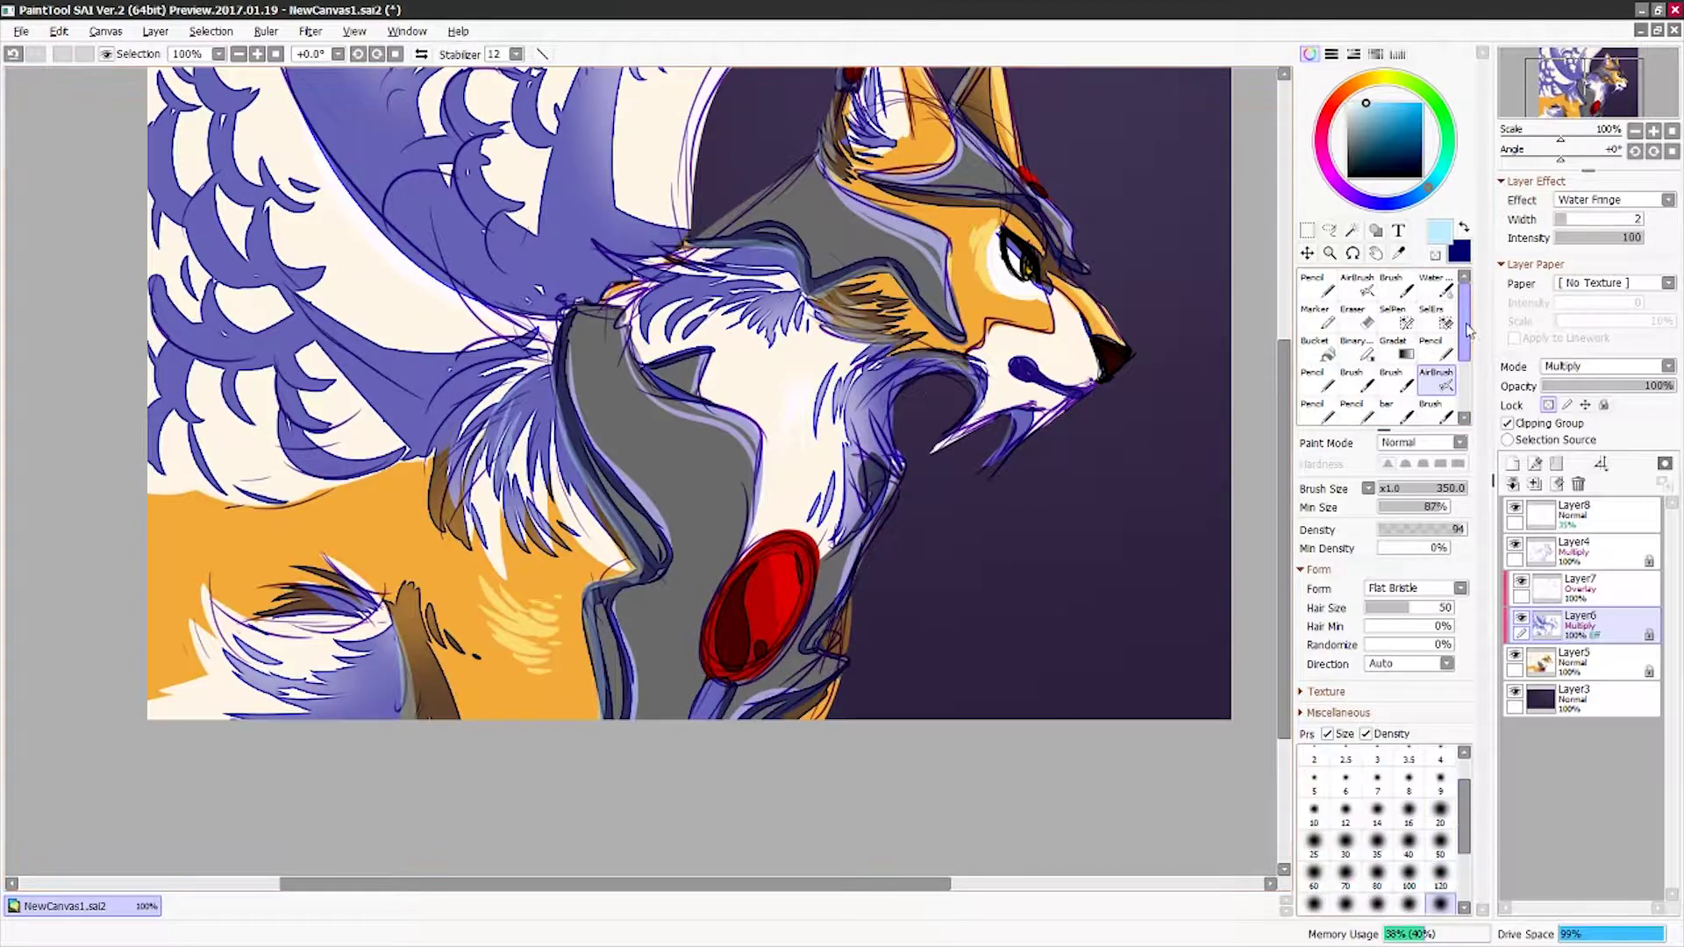
- Paint white highlights along the ear and helmet rim with a size-50 brush
left_click(1431, 285)
key("ctrl+z")
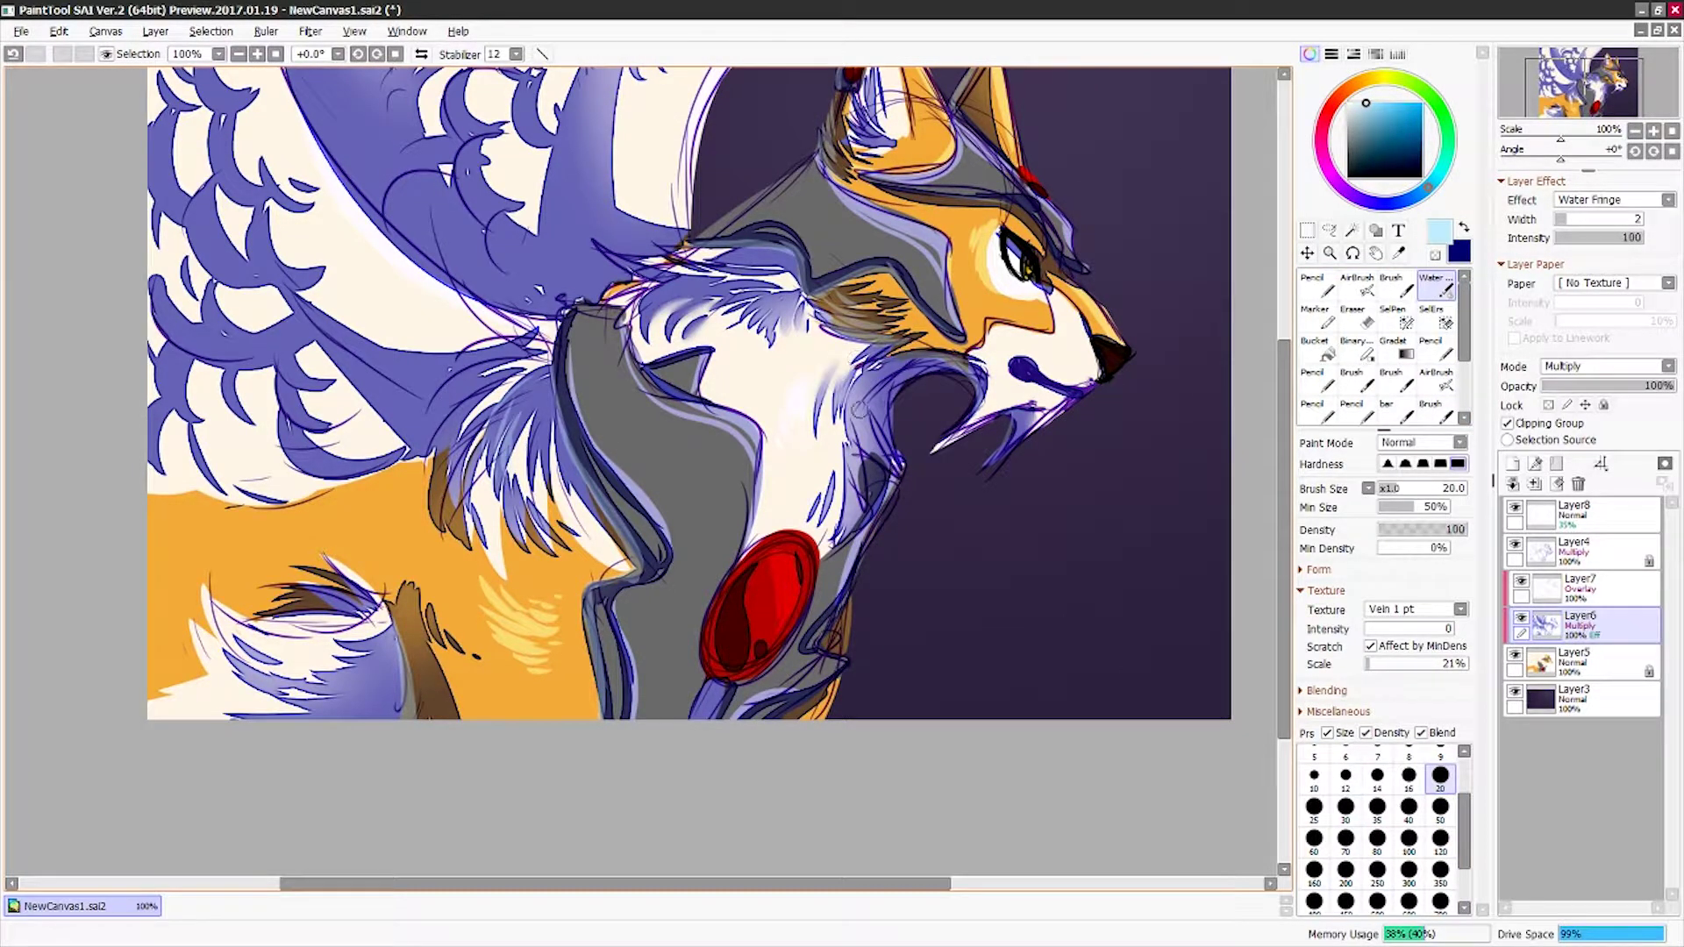
key("bracketright")
key("bracketright")
key("bracketright")
scroll(642, 433, "down", 3)
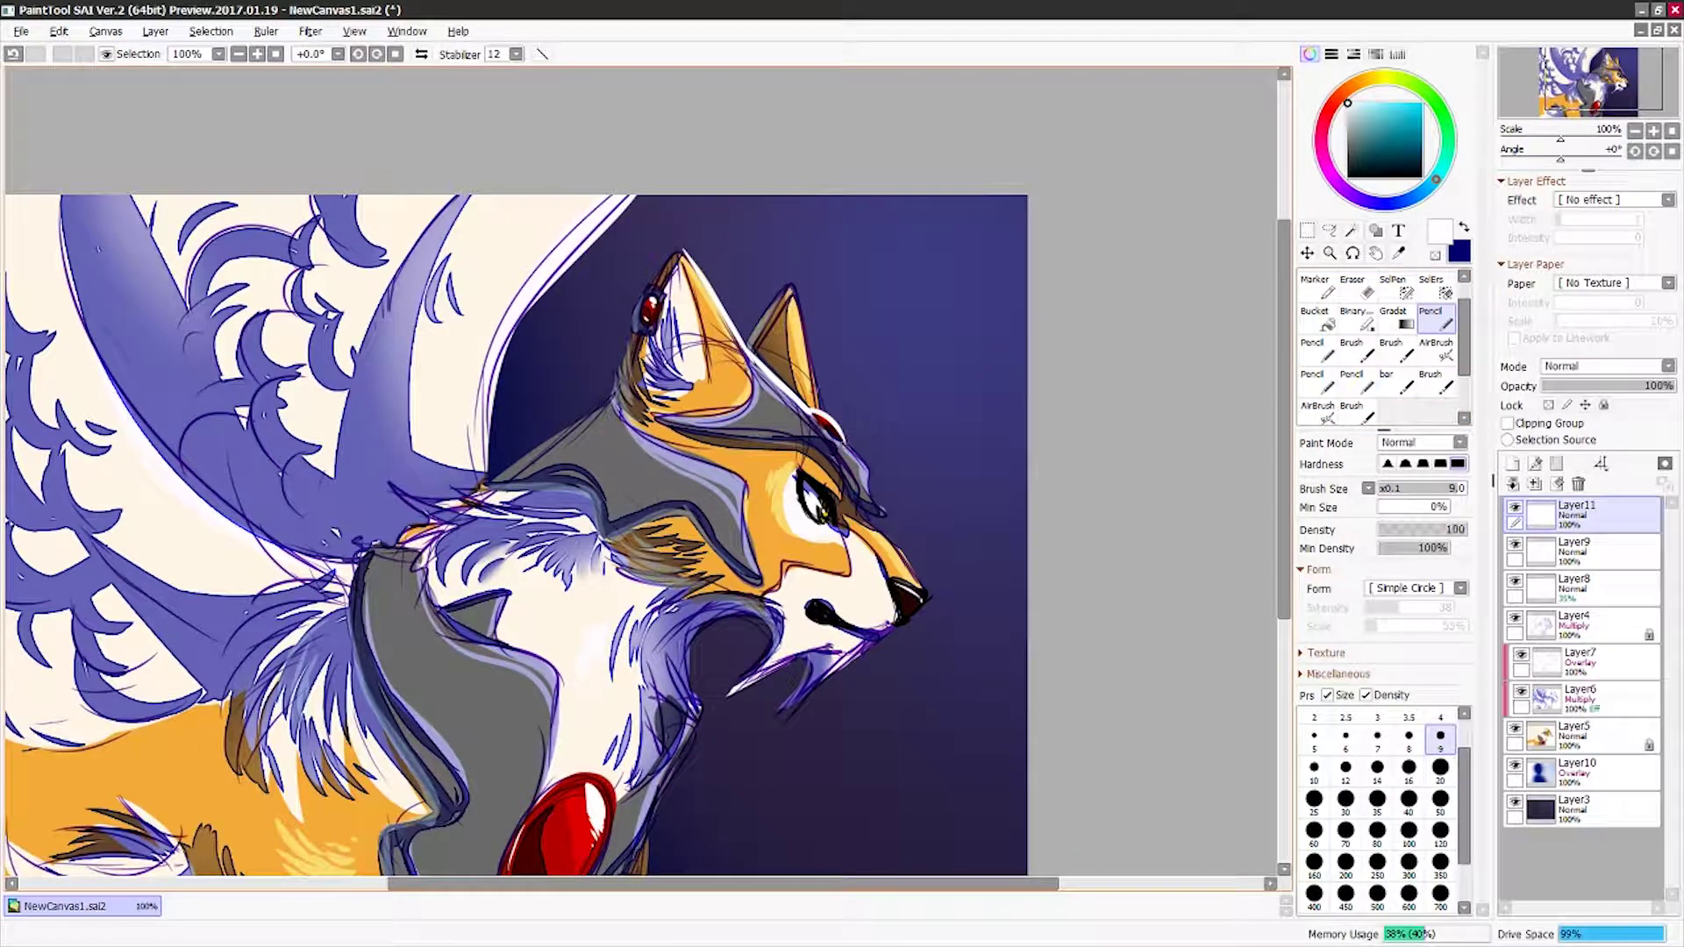
left_click_drag(794, 284, 871, 486)
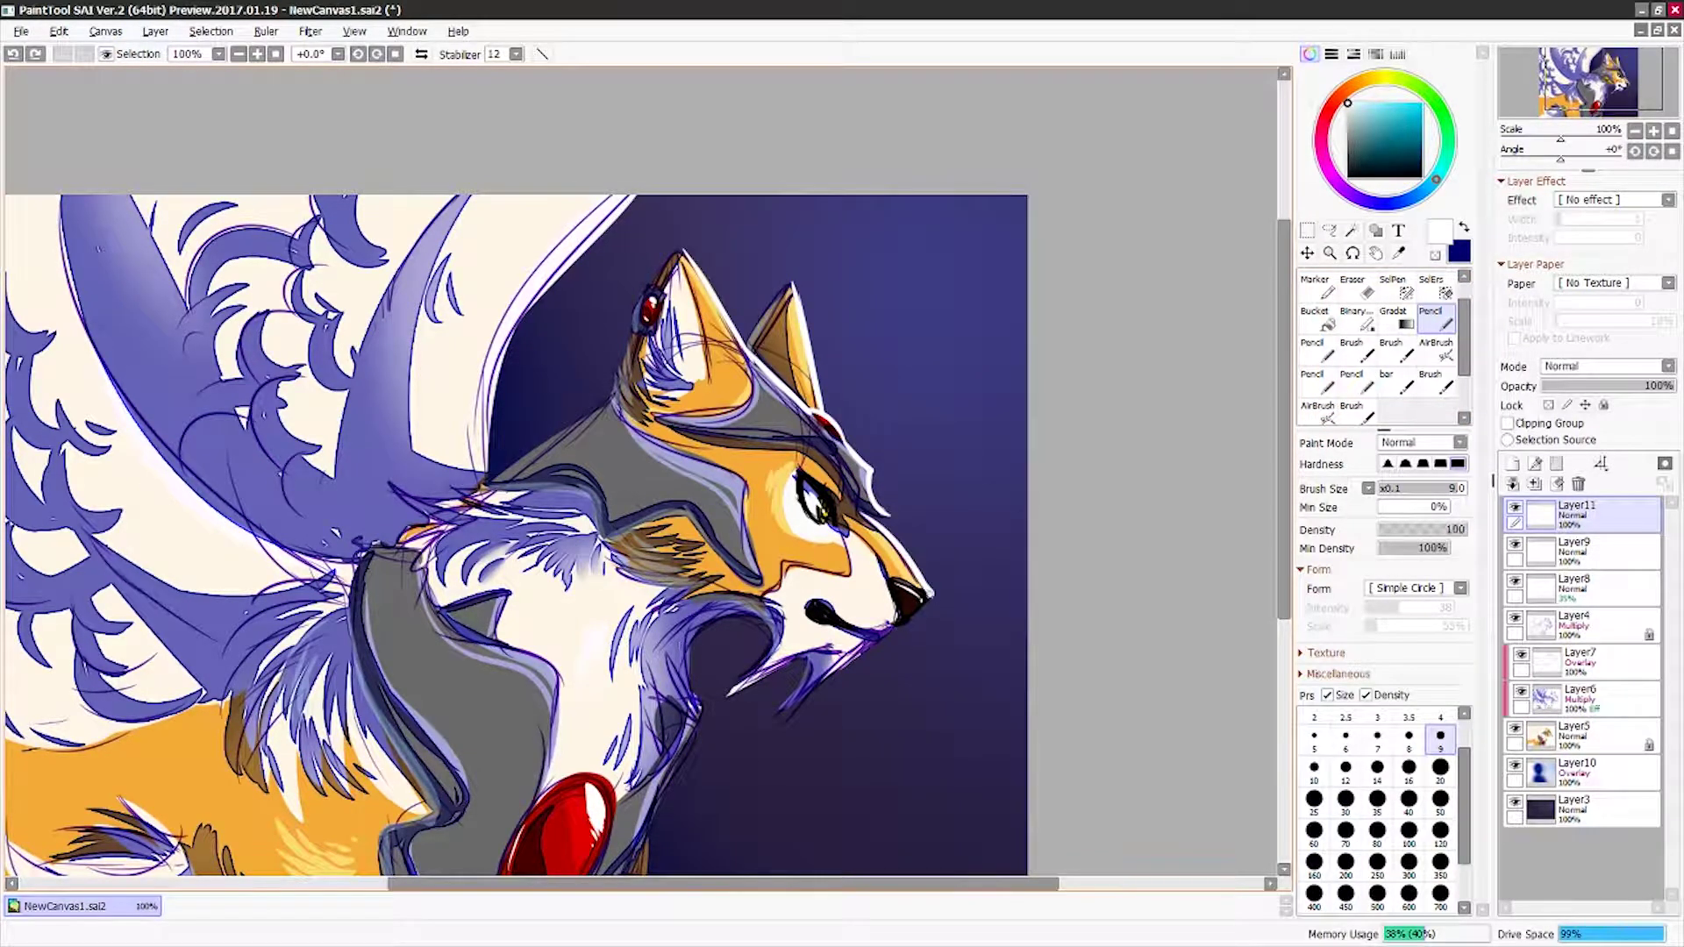
left_click_drag(912, 613, 1079, 395)
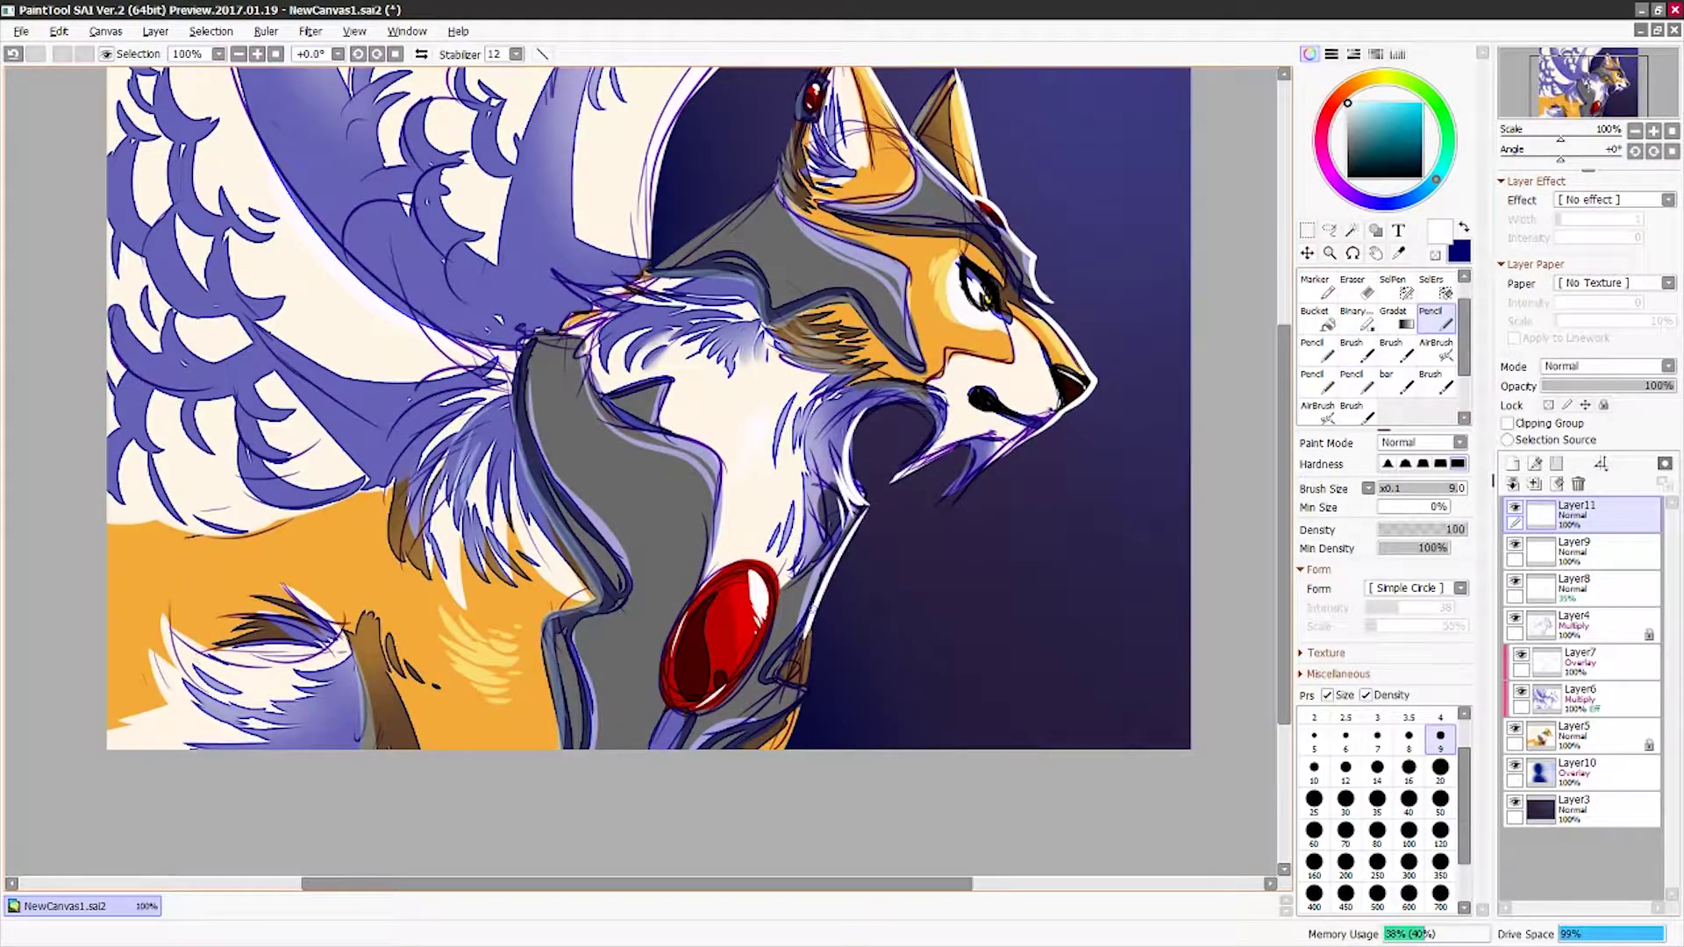
left_click_drag(649, 478, 625, 609)
left_click_drag(755, 216, 813, 413)
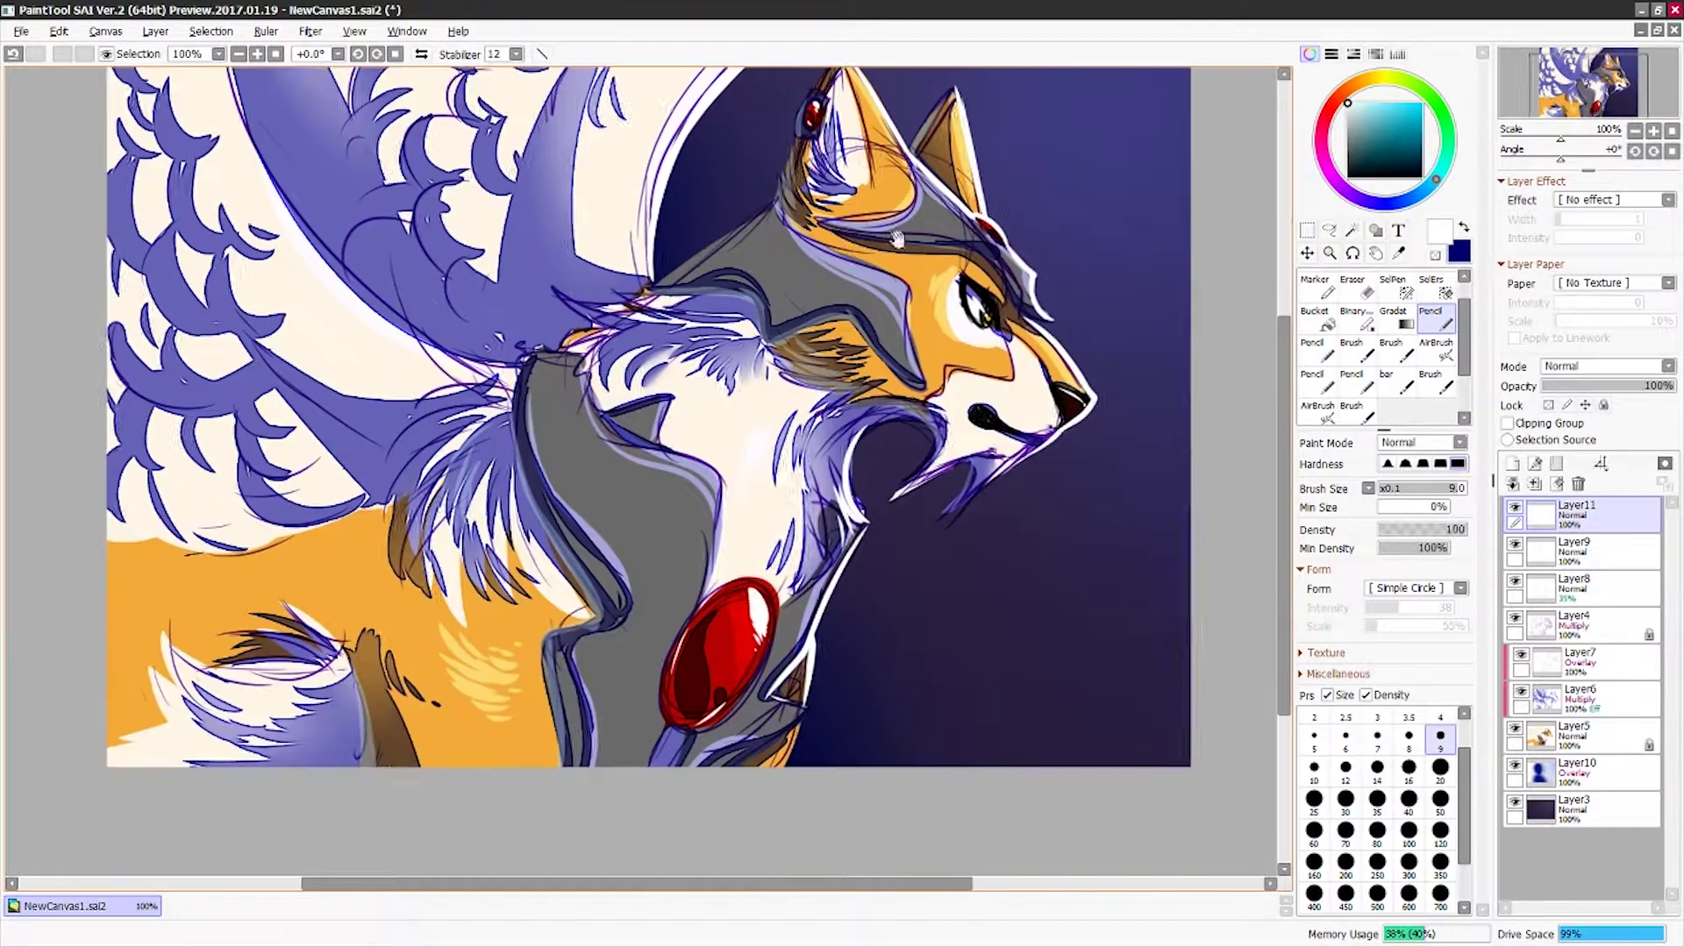
key("h")
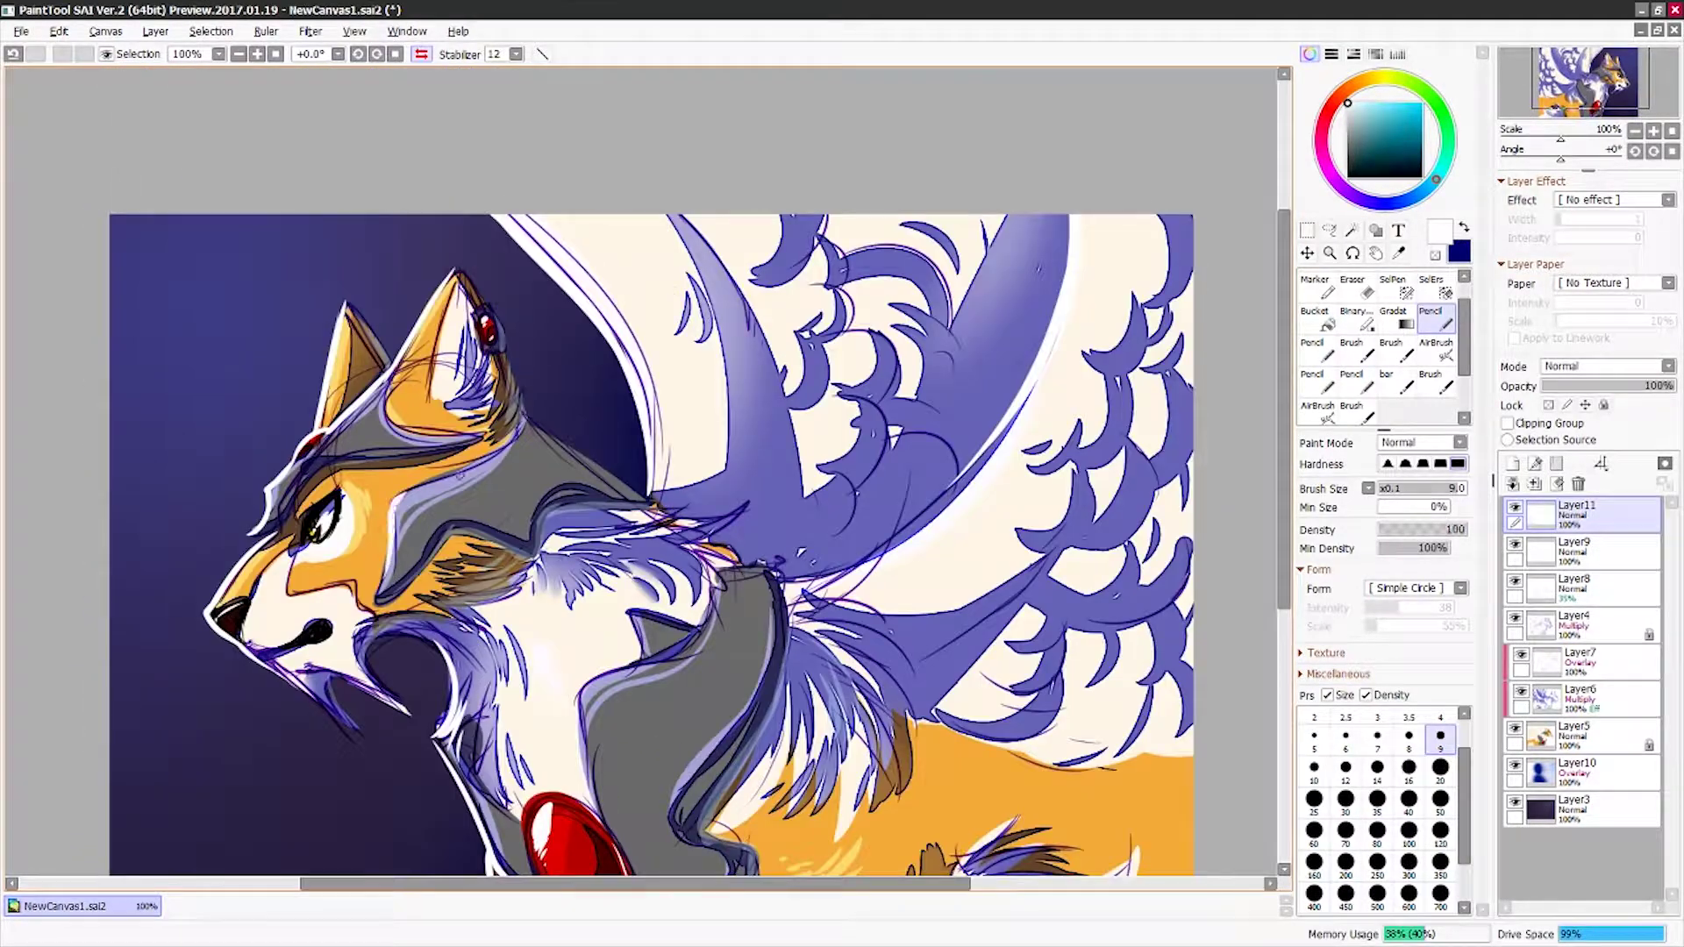
scroll(805, 561, "down", 2)
scroll(614, 517, "down", 1)
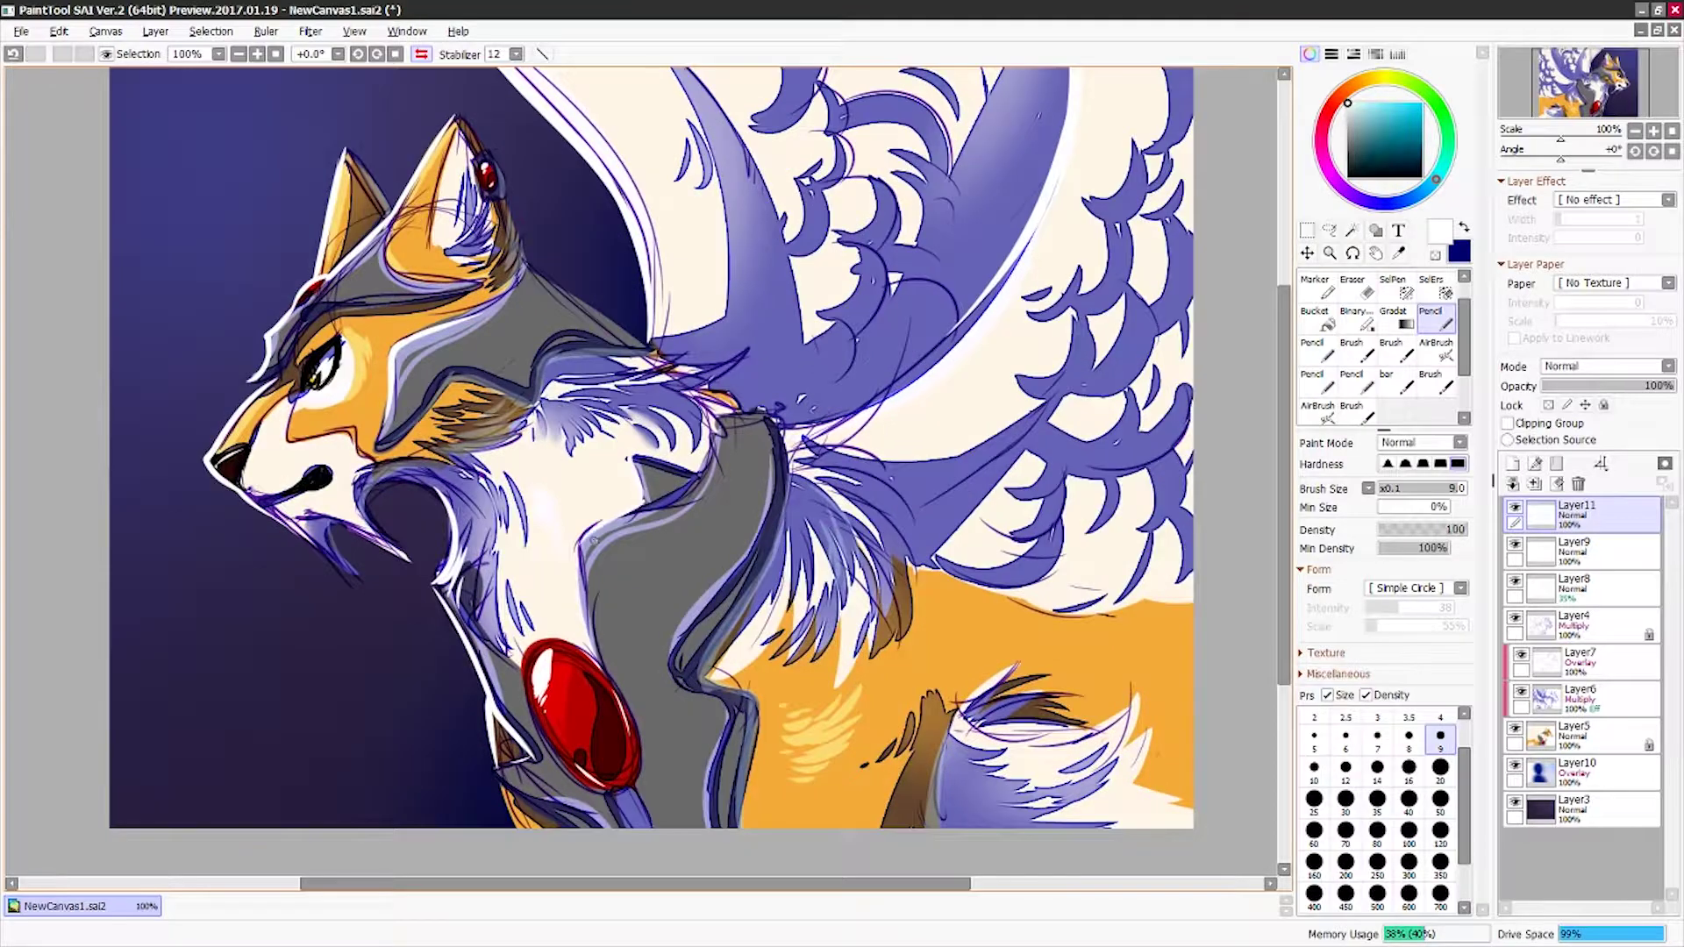
- Add a new layer above background Layer3 for scattering white stars
left_click(1551, 795)
key("ctrl+shift+n")
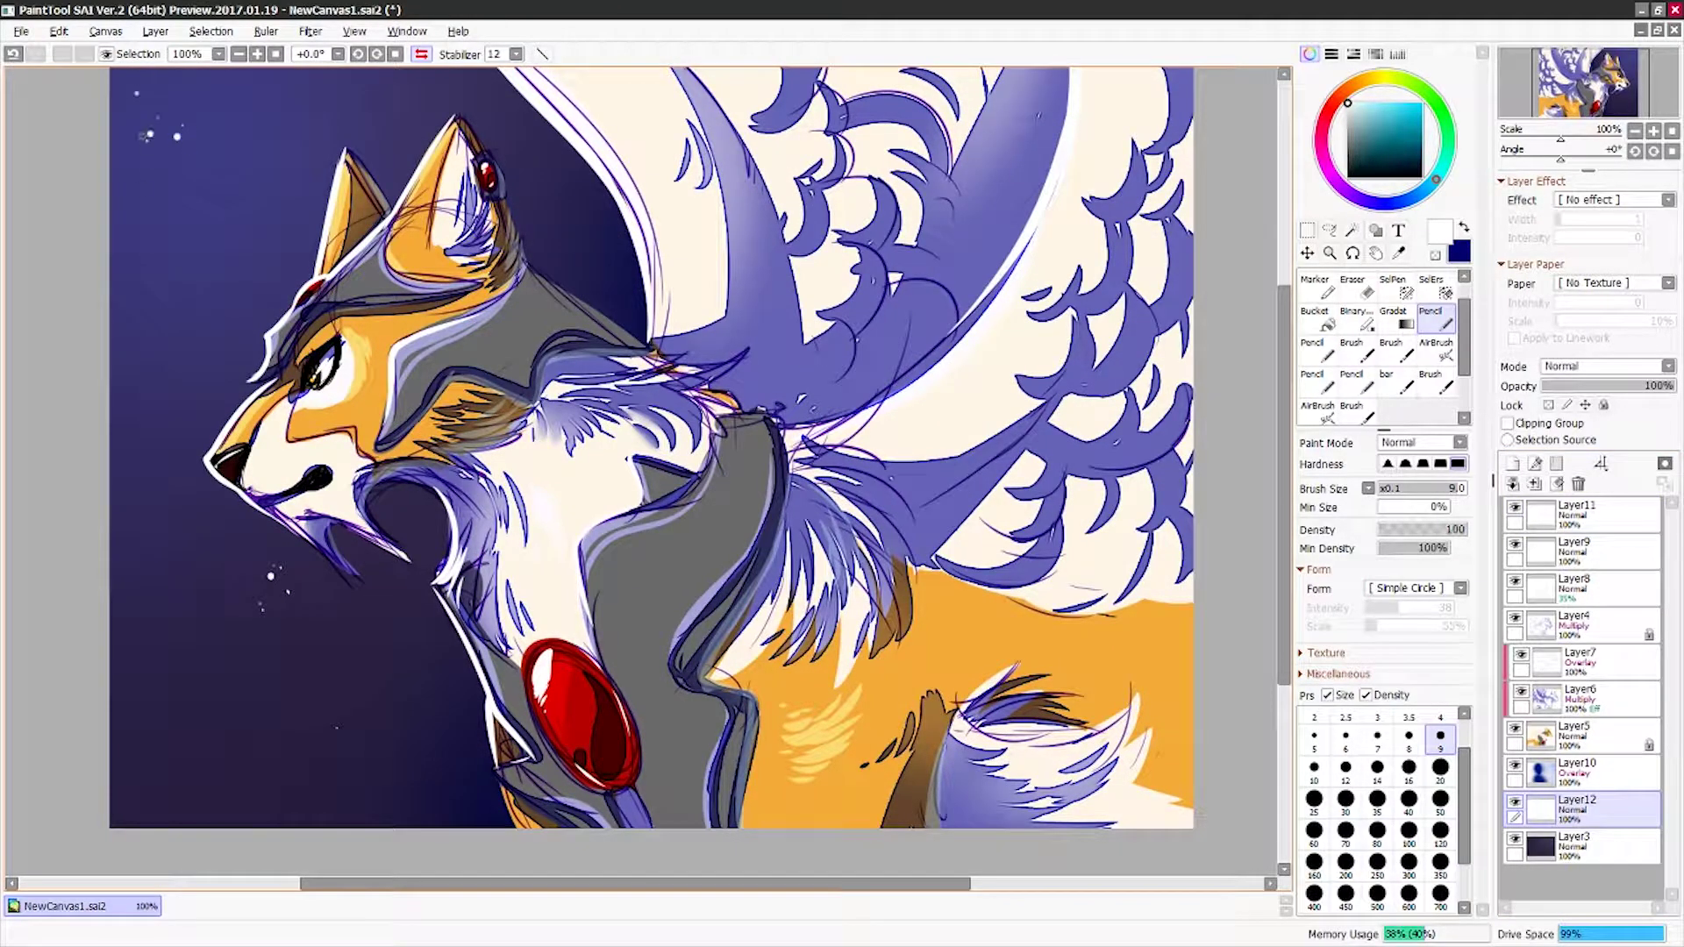
scroll(649, 474, "up", 2)
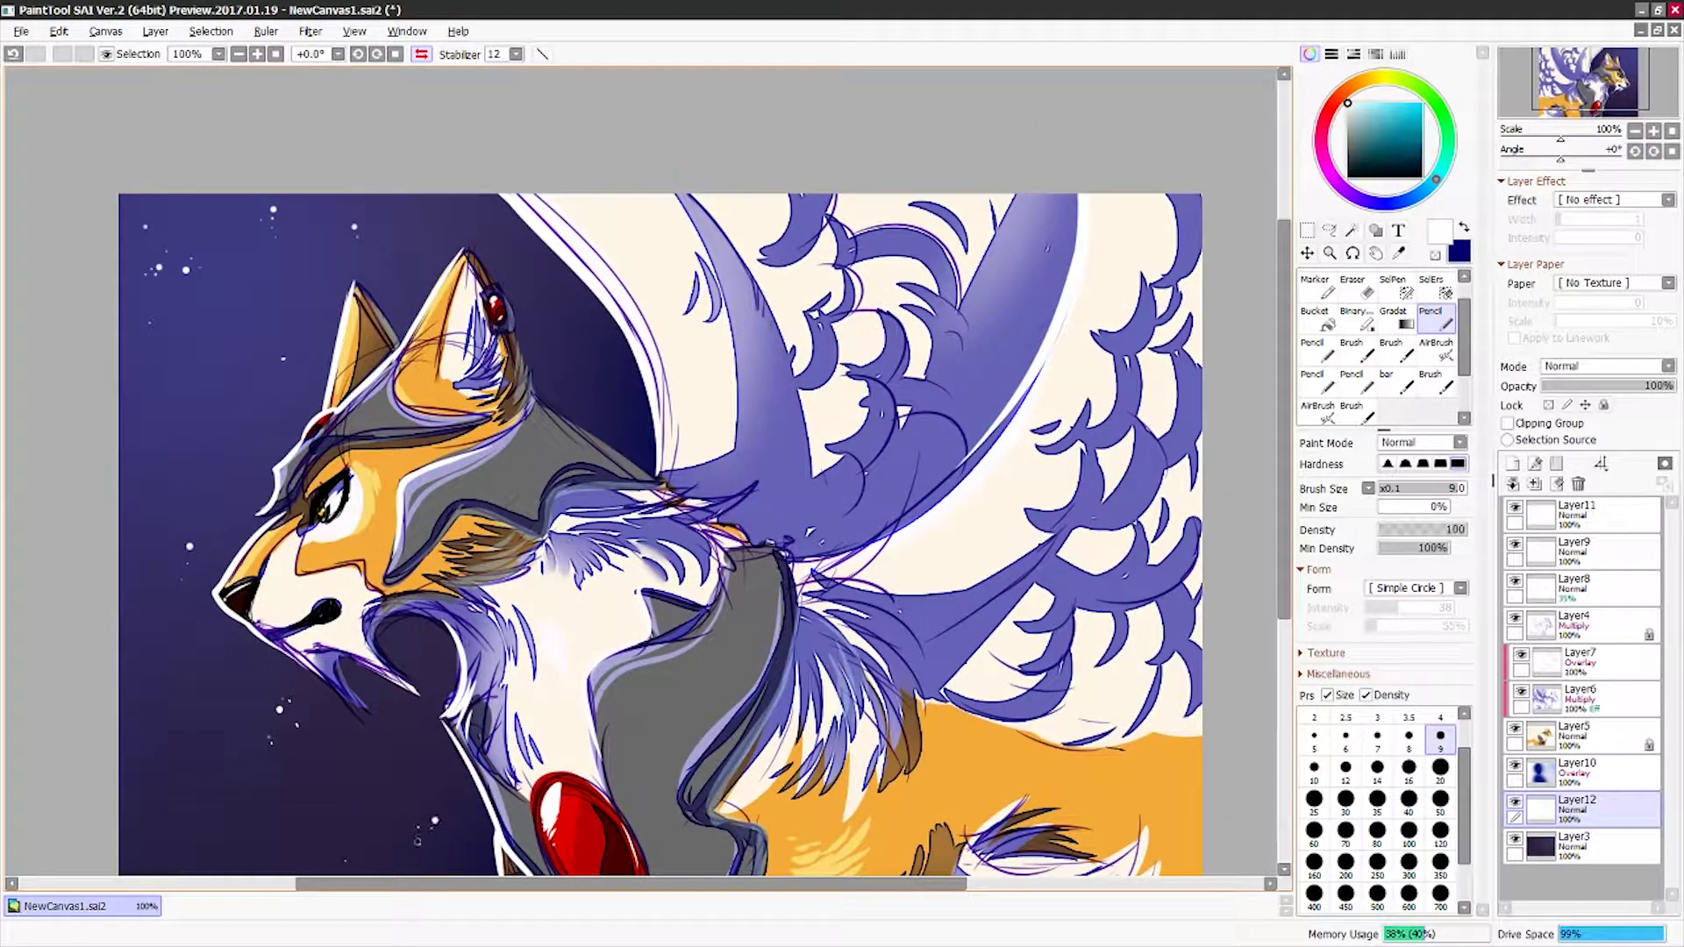
scroll(204, 671, "down", 2)
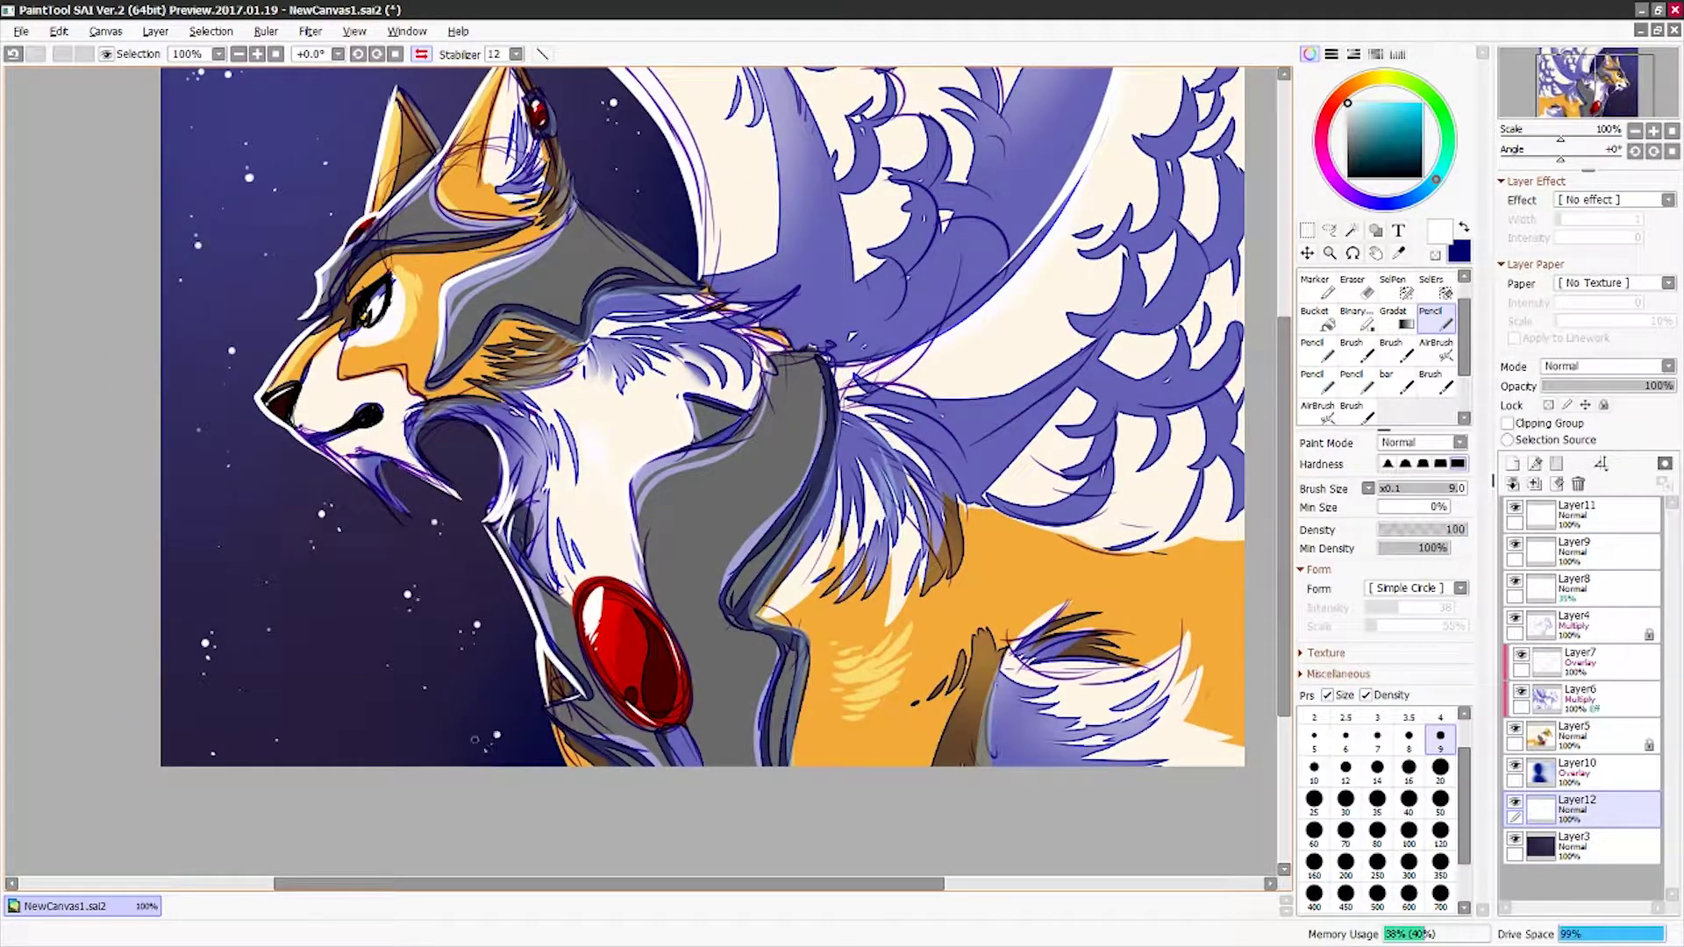
key("h")
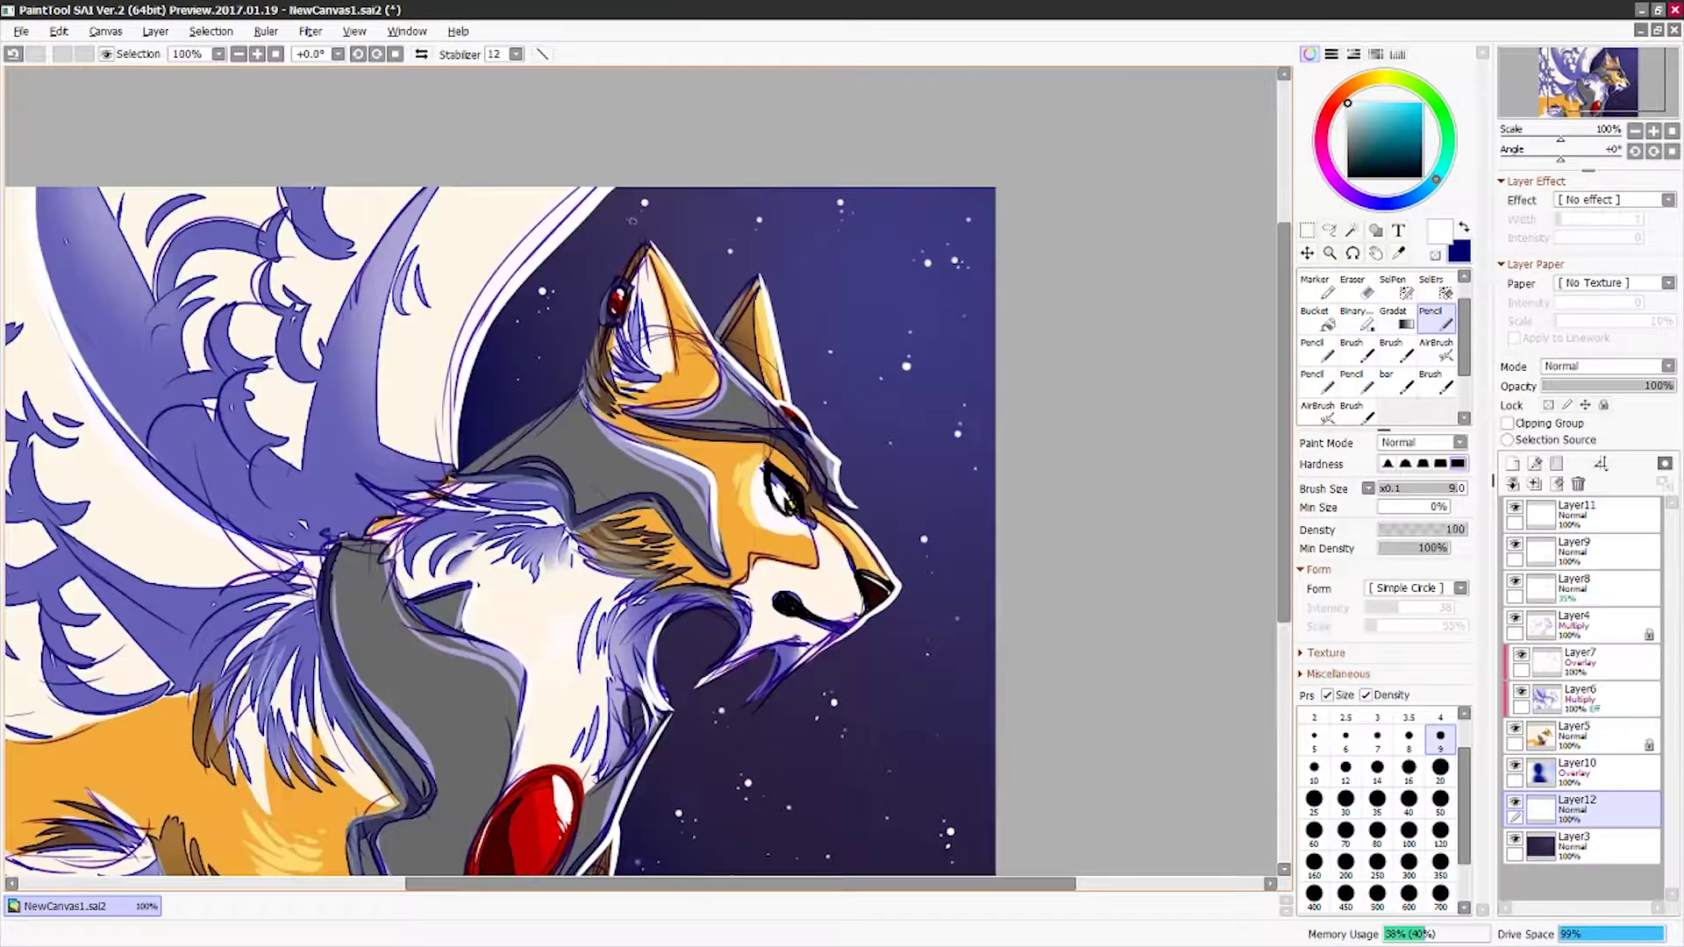
scroll(1259, 427, "down", 2)
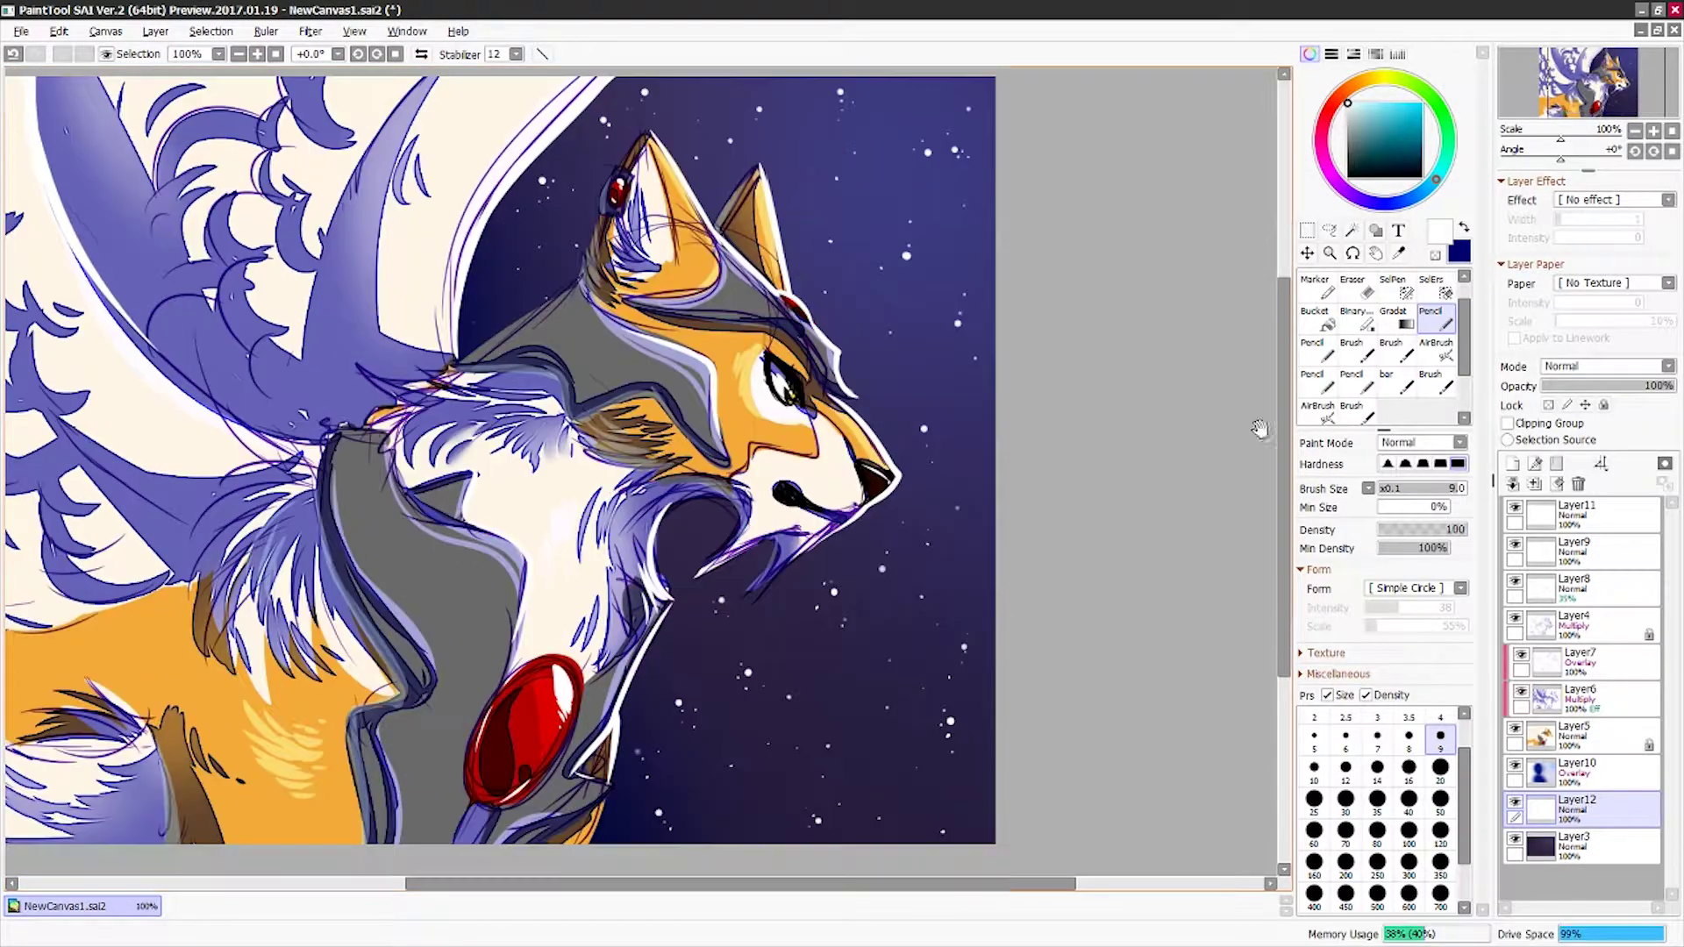
left_click(1317, 410)
key("h")
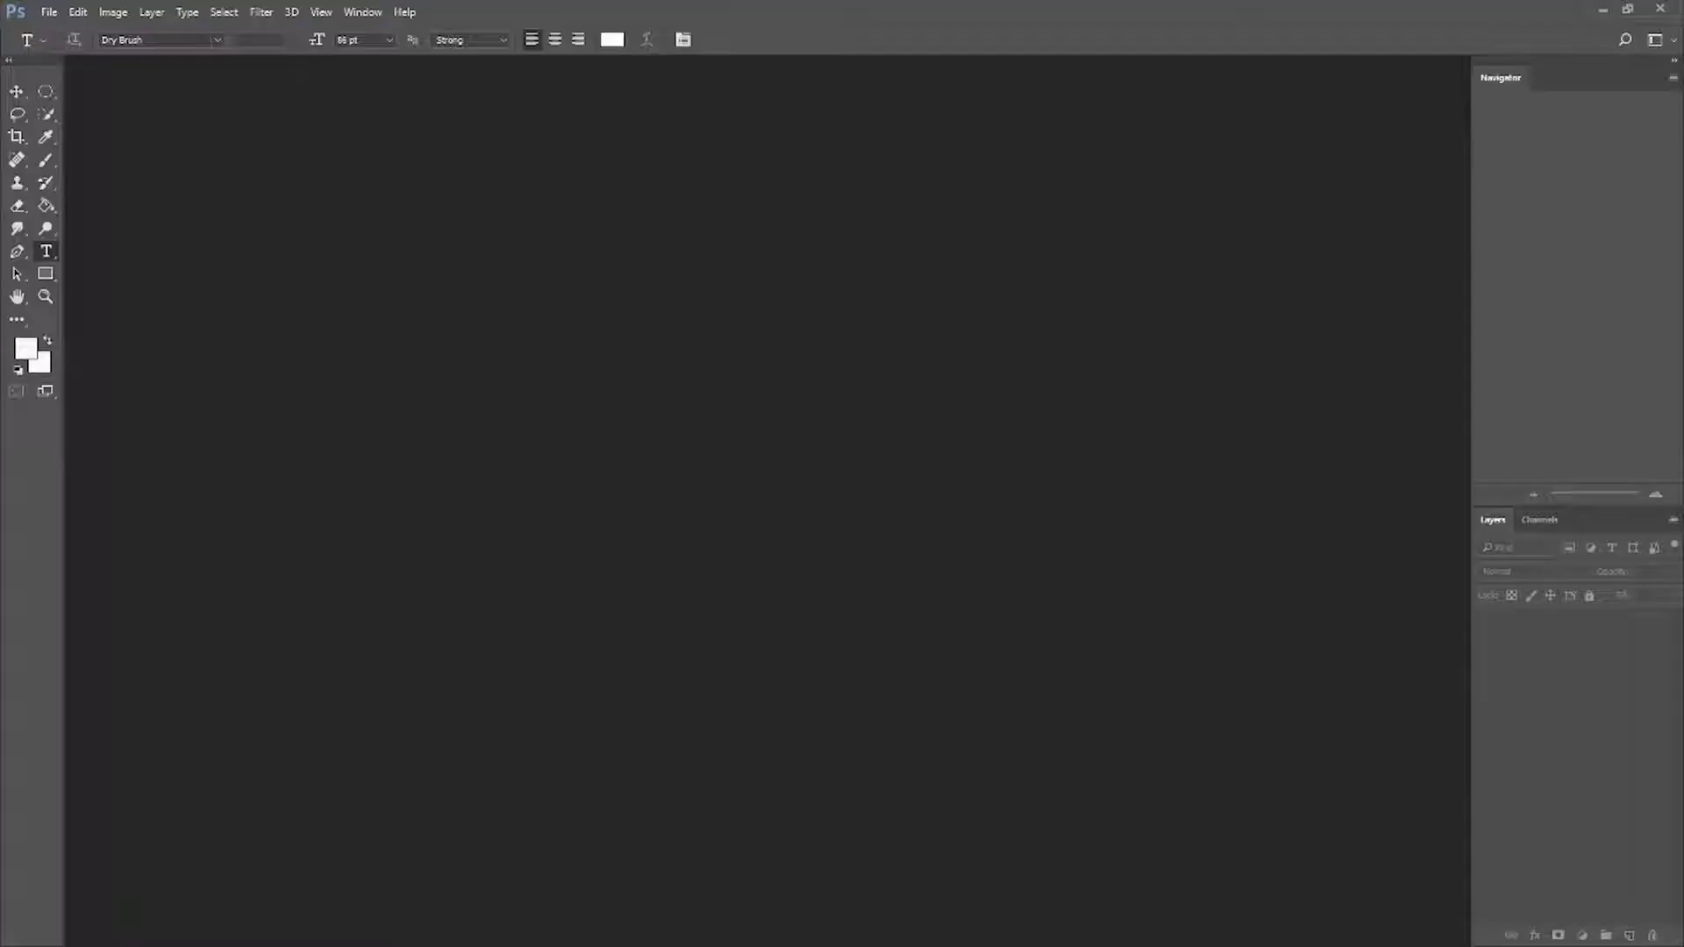
- Open the kero.psd painting in Photoshop
left_click(49, 11)
left_click(35, 46)
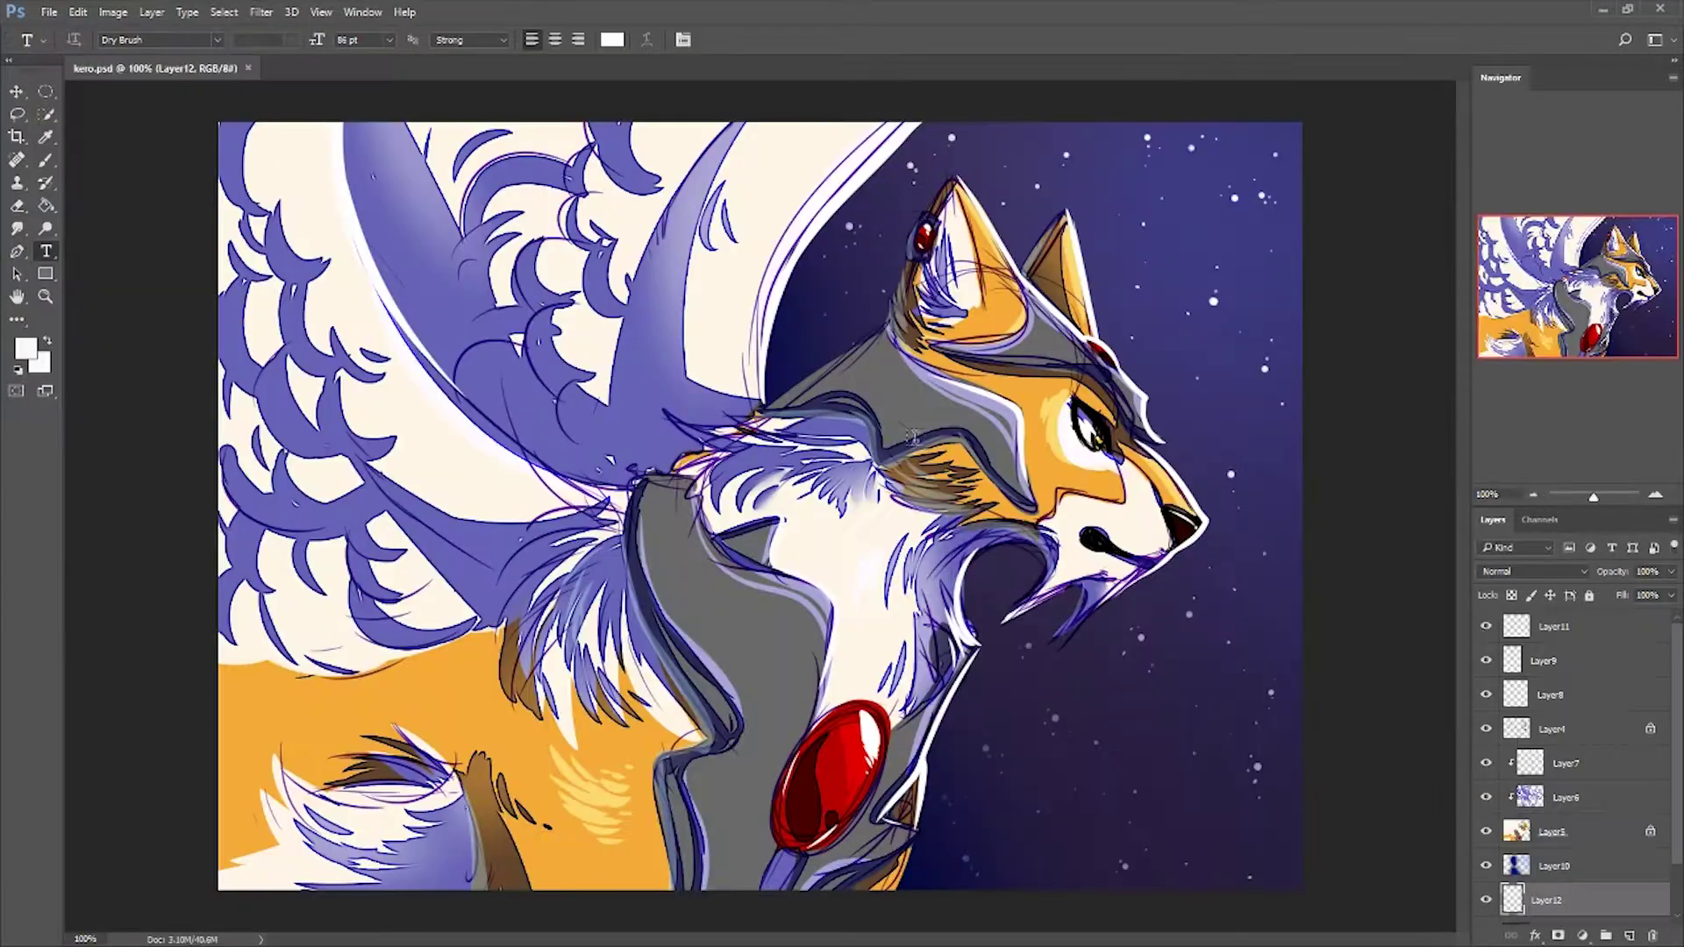
left_click(1493, 664)
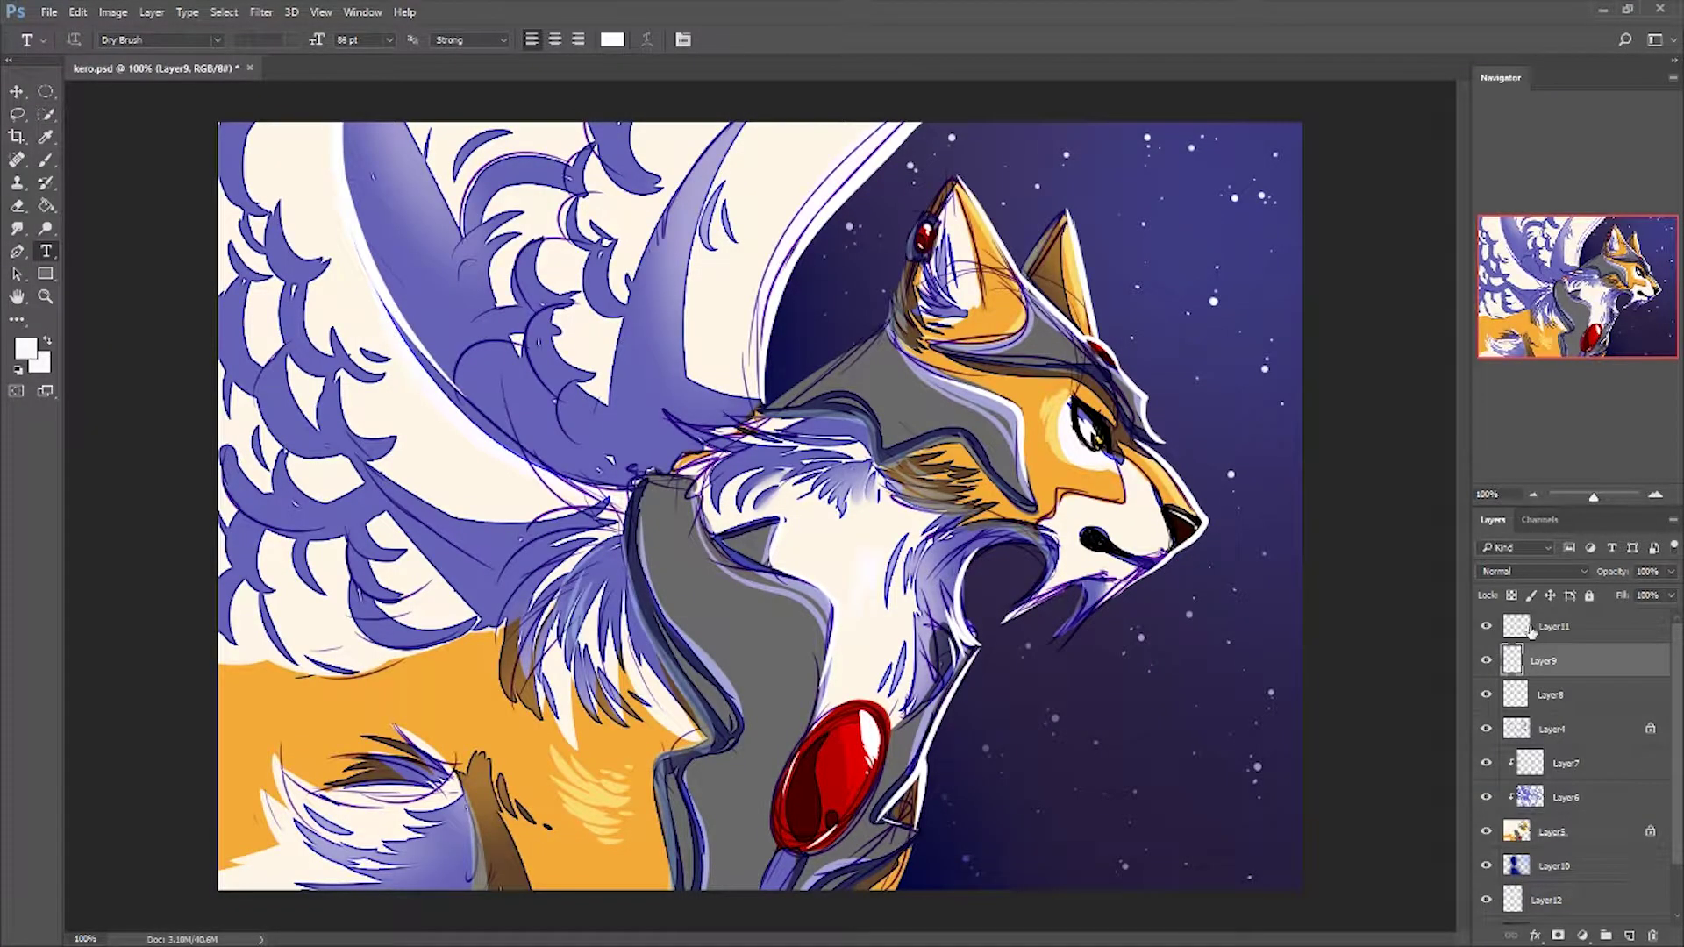
- Give Layer11 an Outer Glow in cyan 00deff, size 29, opacity 87
double_click(1530, 626)
left_click(937, 404)
left_click(1175, 216)
type("00deff")
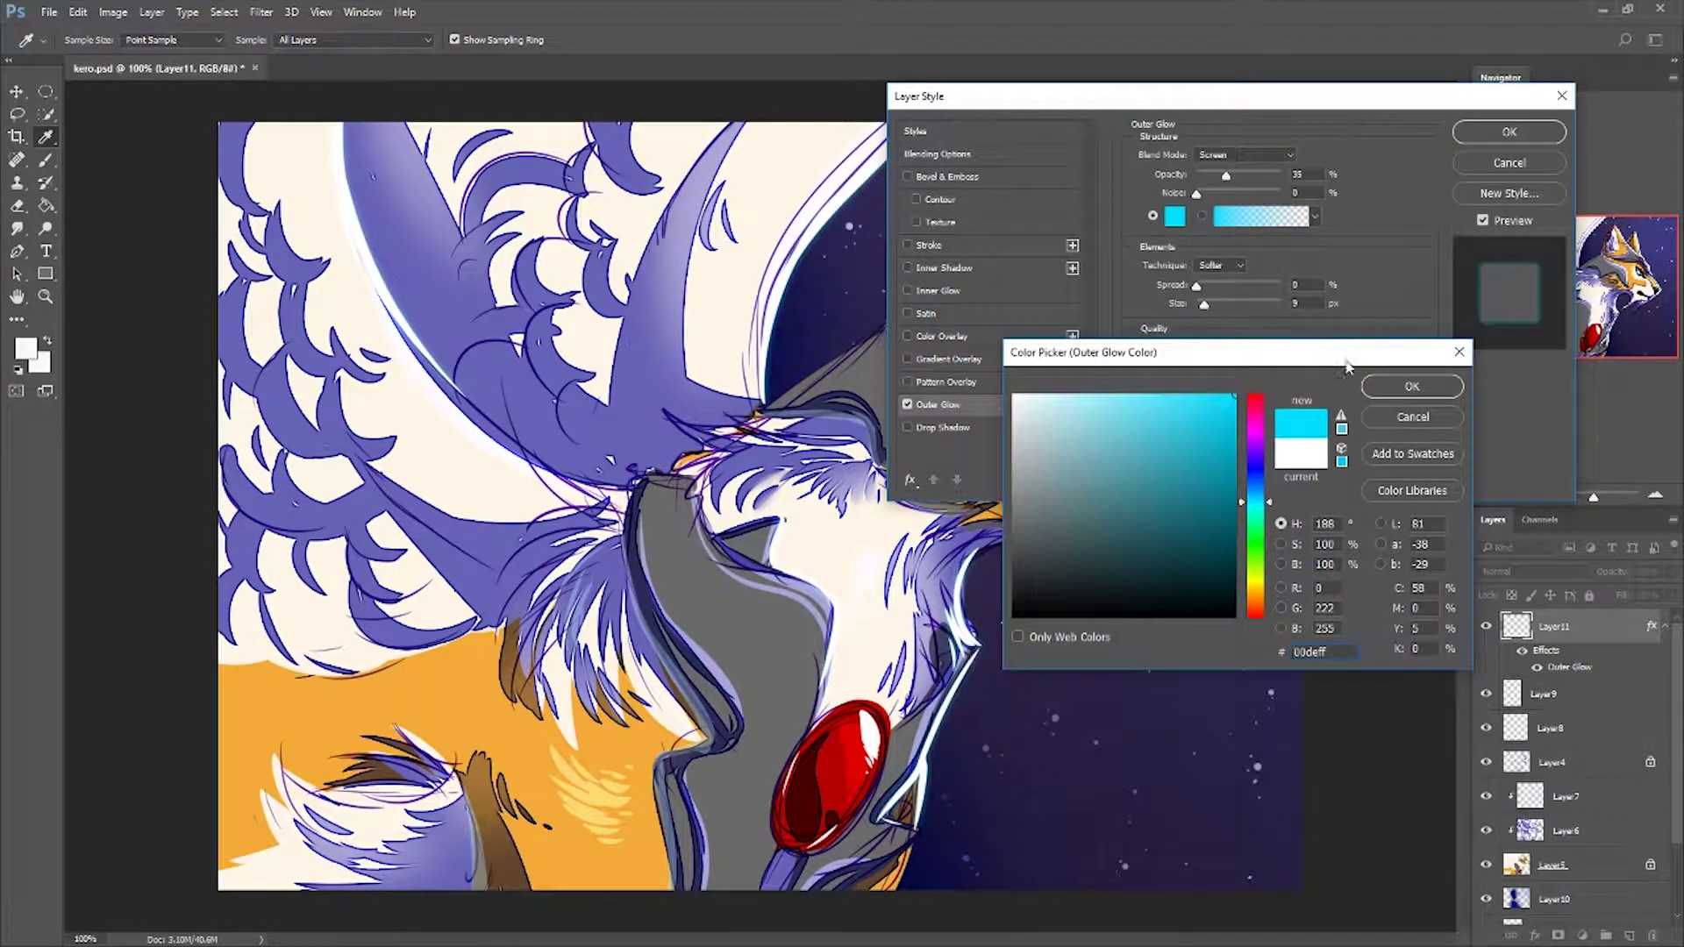
left_click(1412, 386)
left_click_drag(1203, 303, 1211, 303)
left_click_drag(1052, 96, 850, 426)
left_click_drag(1022, 505, 1052, 507)
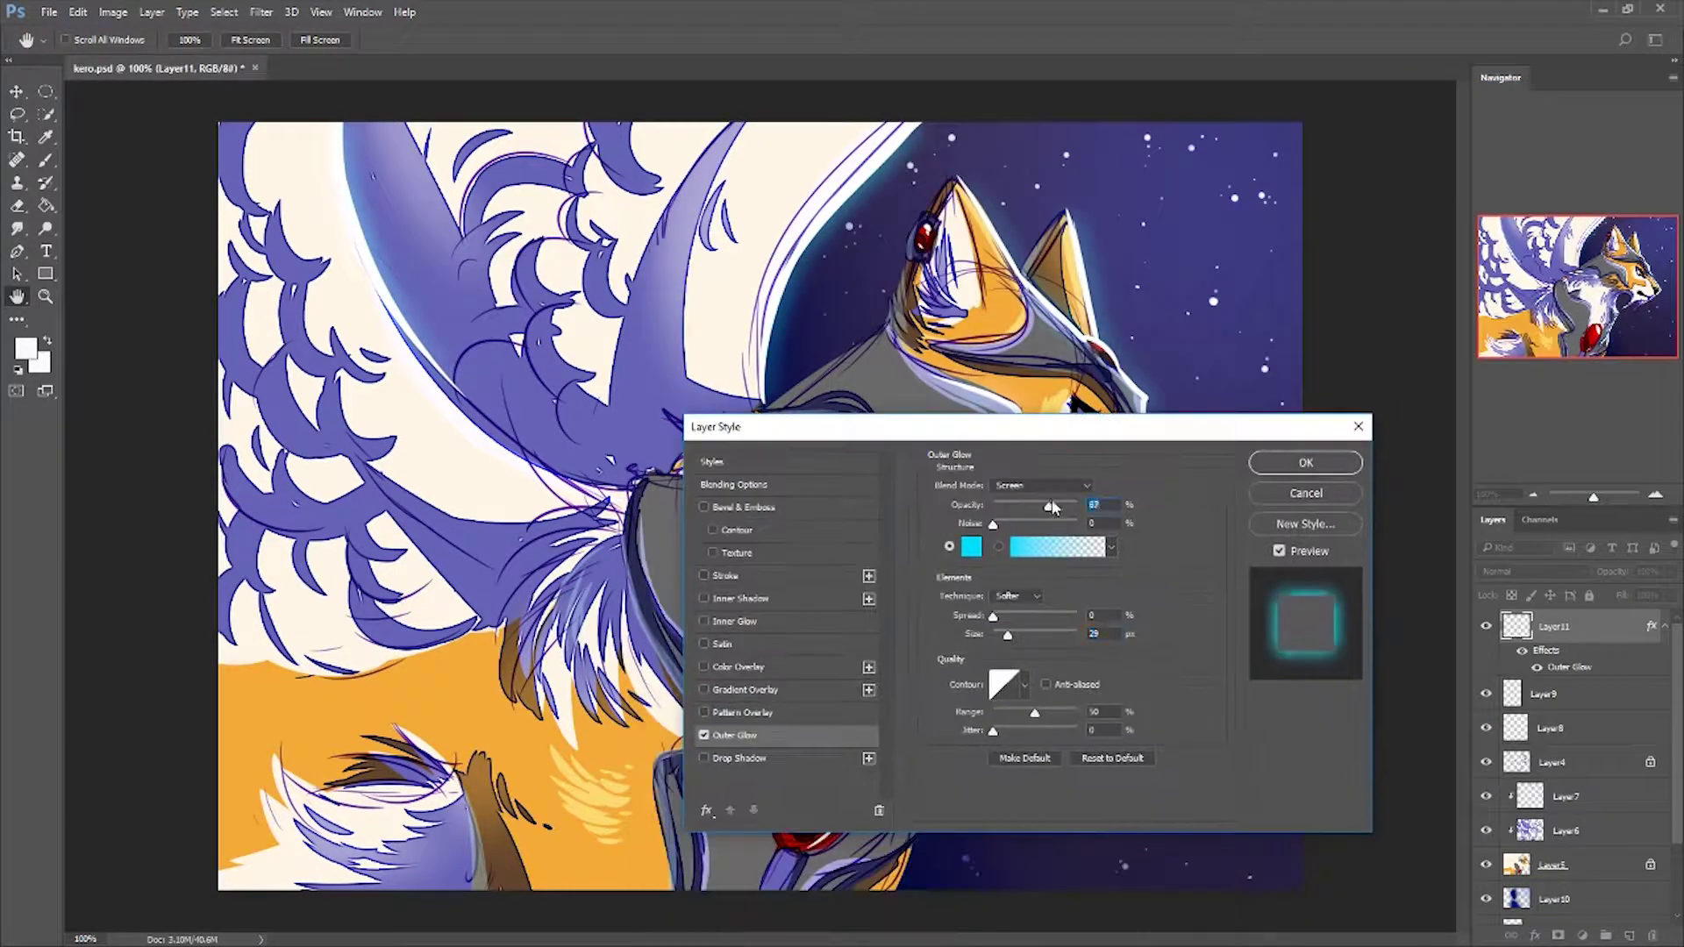
left_click(971, 546)
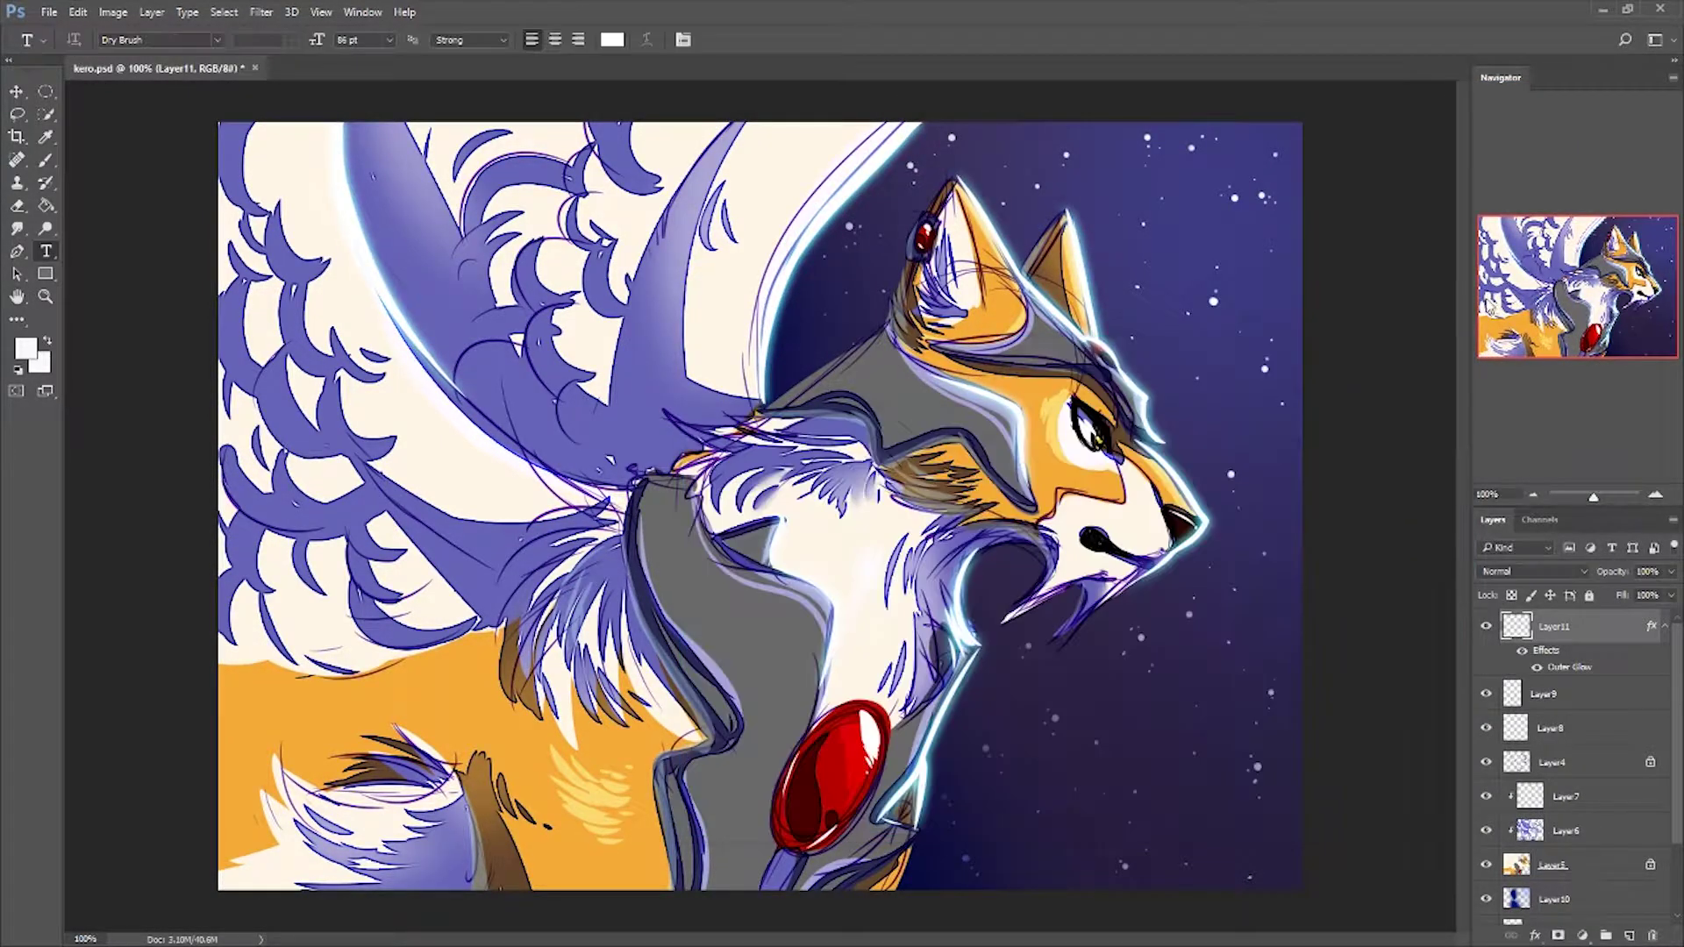
- Copy Layer11's glow style onto Layer9, mirroring the view to check the result
key("h")
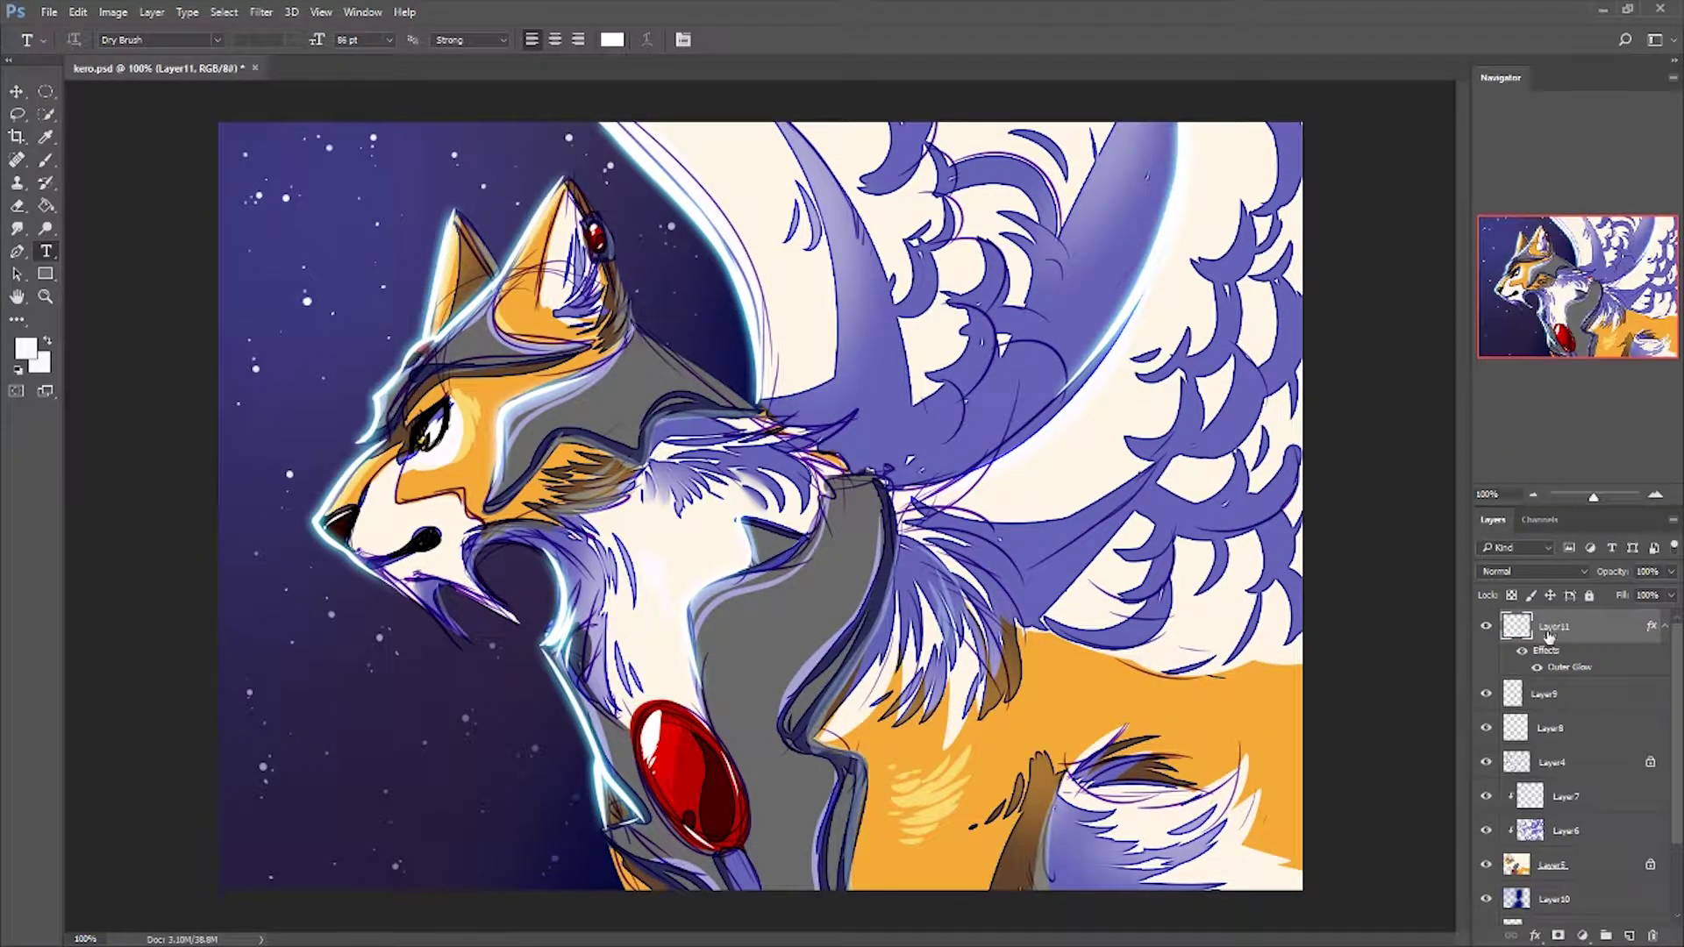
right_click(1549, 636)
left_click(1491, 524)
right_click(1547, 694)
left_click(1387, 559)
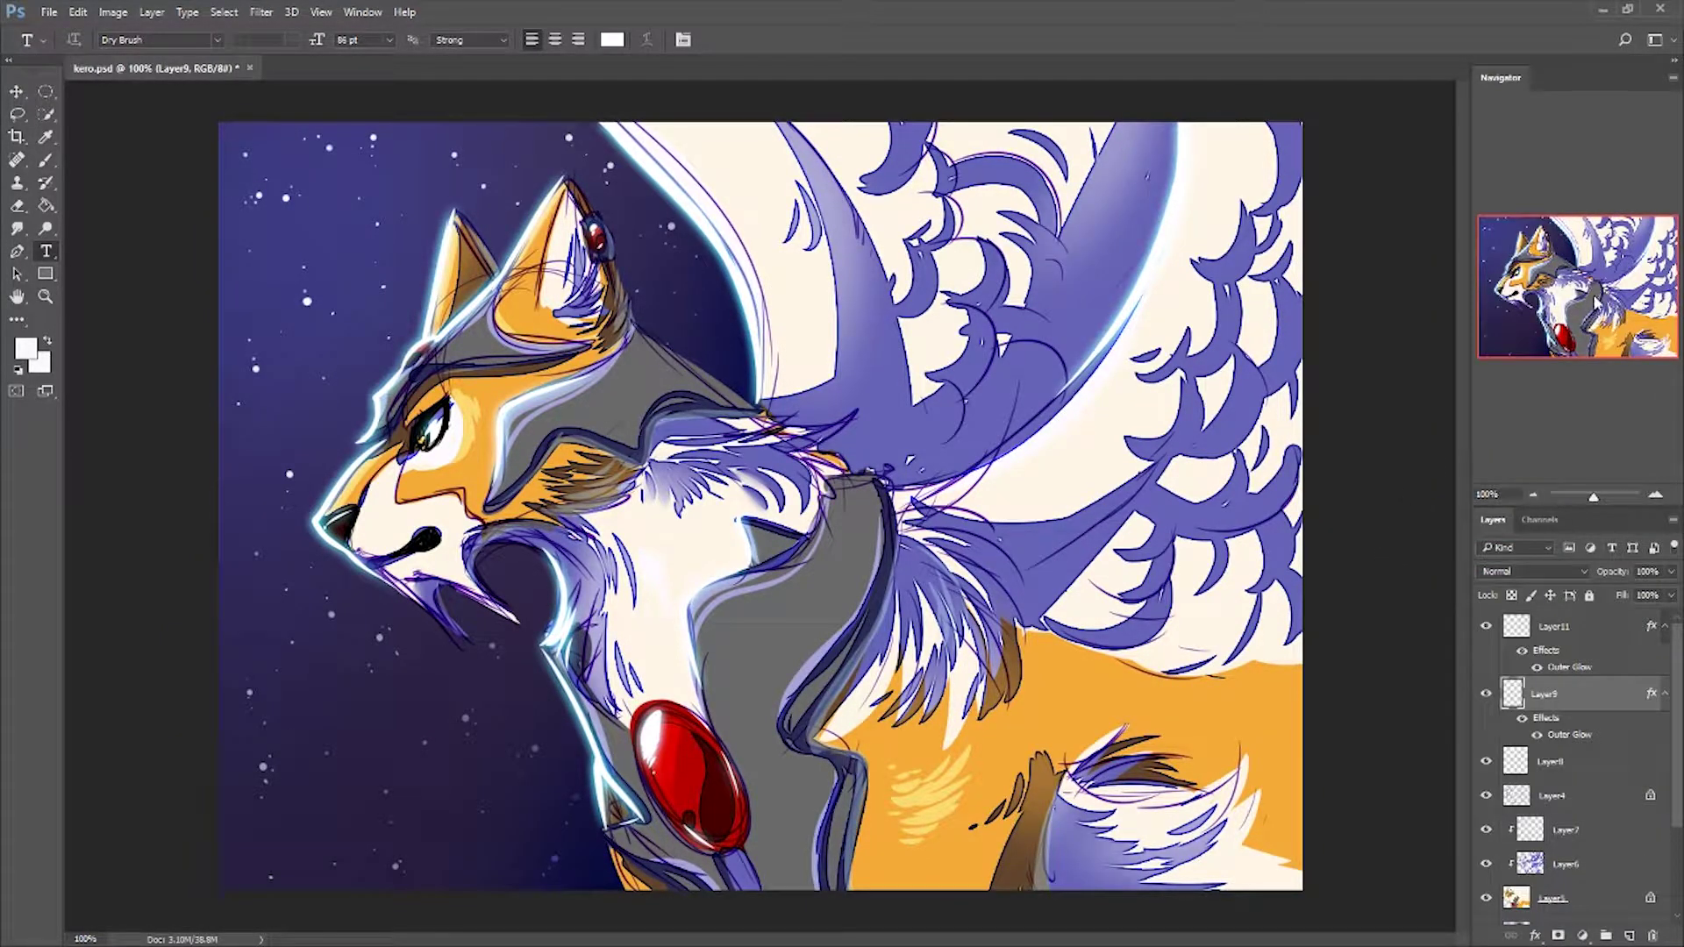
key("h")
left_click(1552, 748)
- Group the colour layers Layer8 through Layer5 into Group 1
scroll(1593, 812, "down", 3)
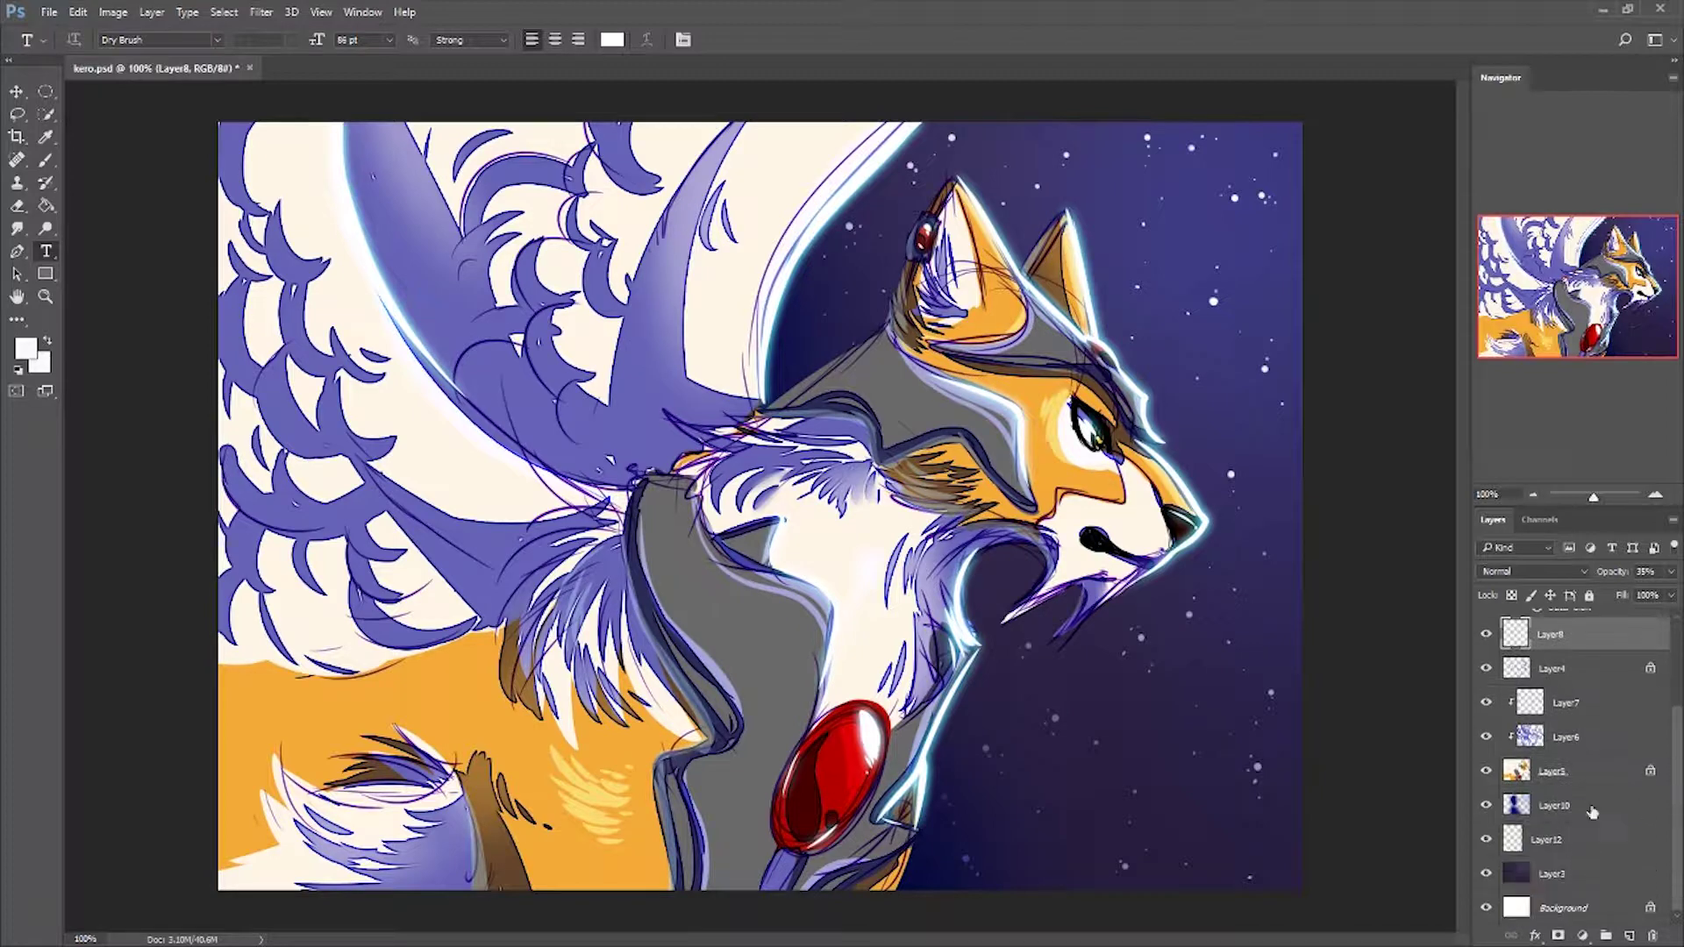
left_click(1552, 771, "shift")
key("ctrl+g")
- Add a Layer 1 clipped to Group 1 and try blue and purple gradients, undoing both
left_click(1628, 936)
left_click(1510, 746, "alt")
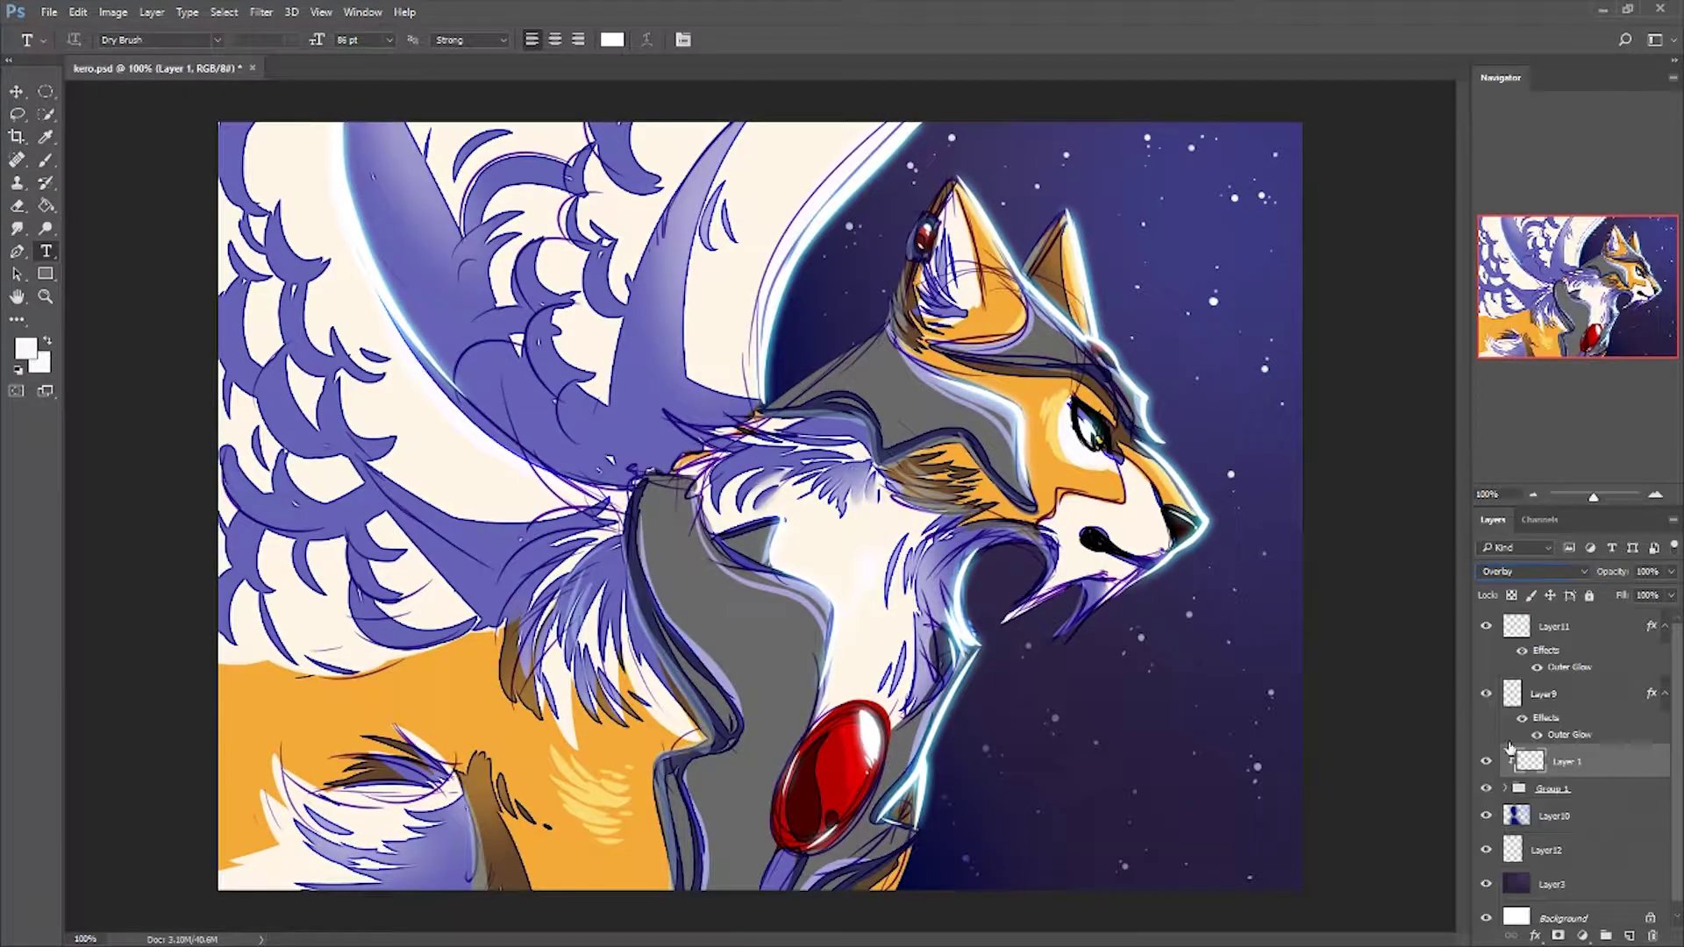
left_click(27, 349)
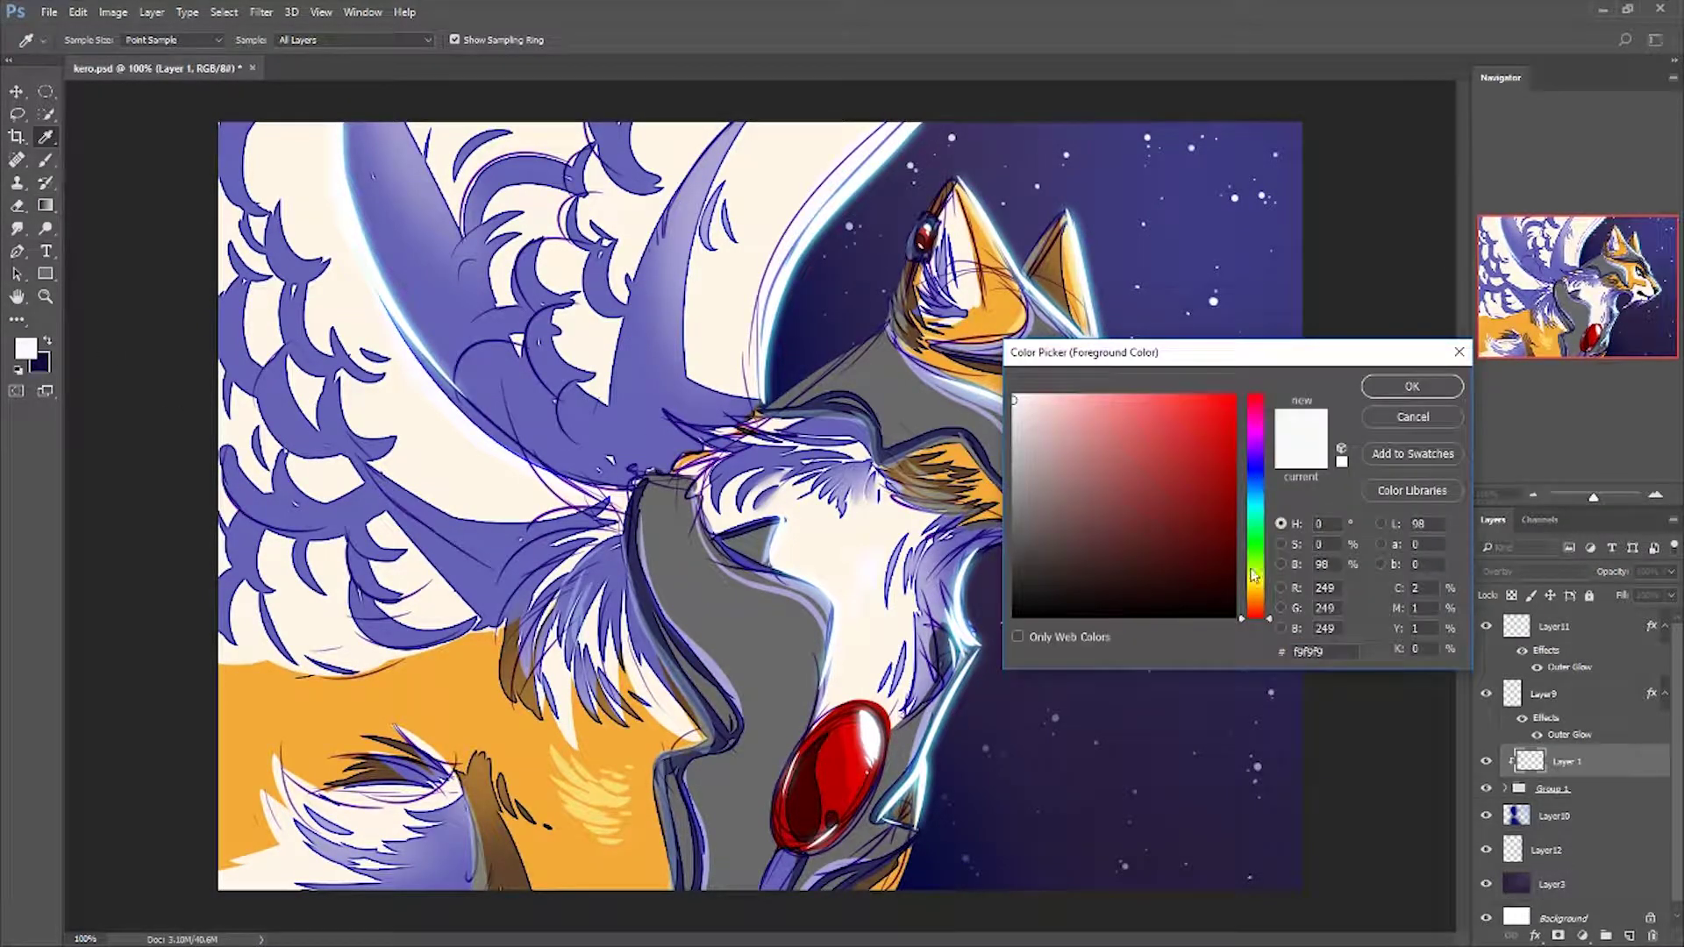
left_click_drag(1254, 575, 1254, 469)
left_click(1412, 386)
key("g")
left_click_drag(1140, 264, 355, 789)
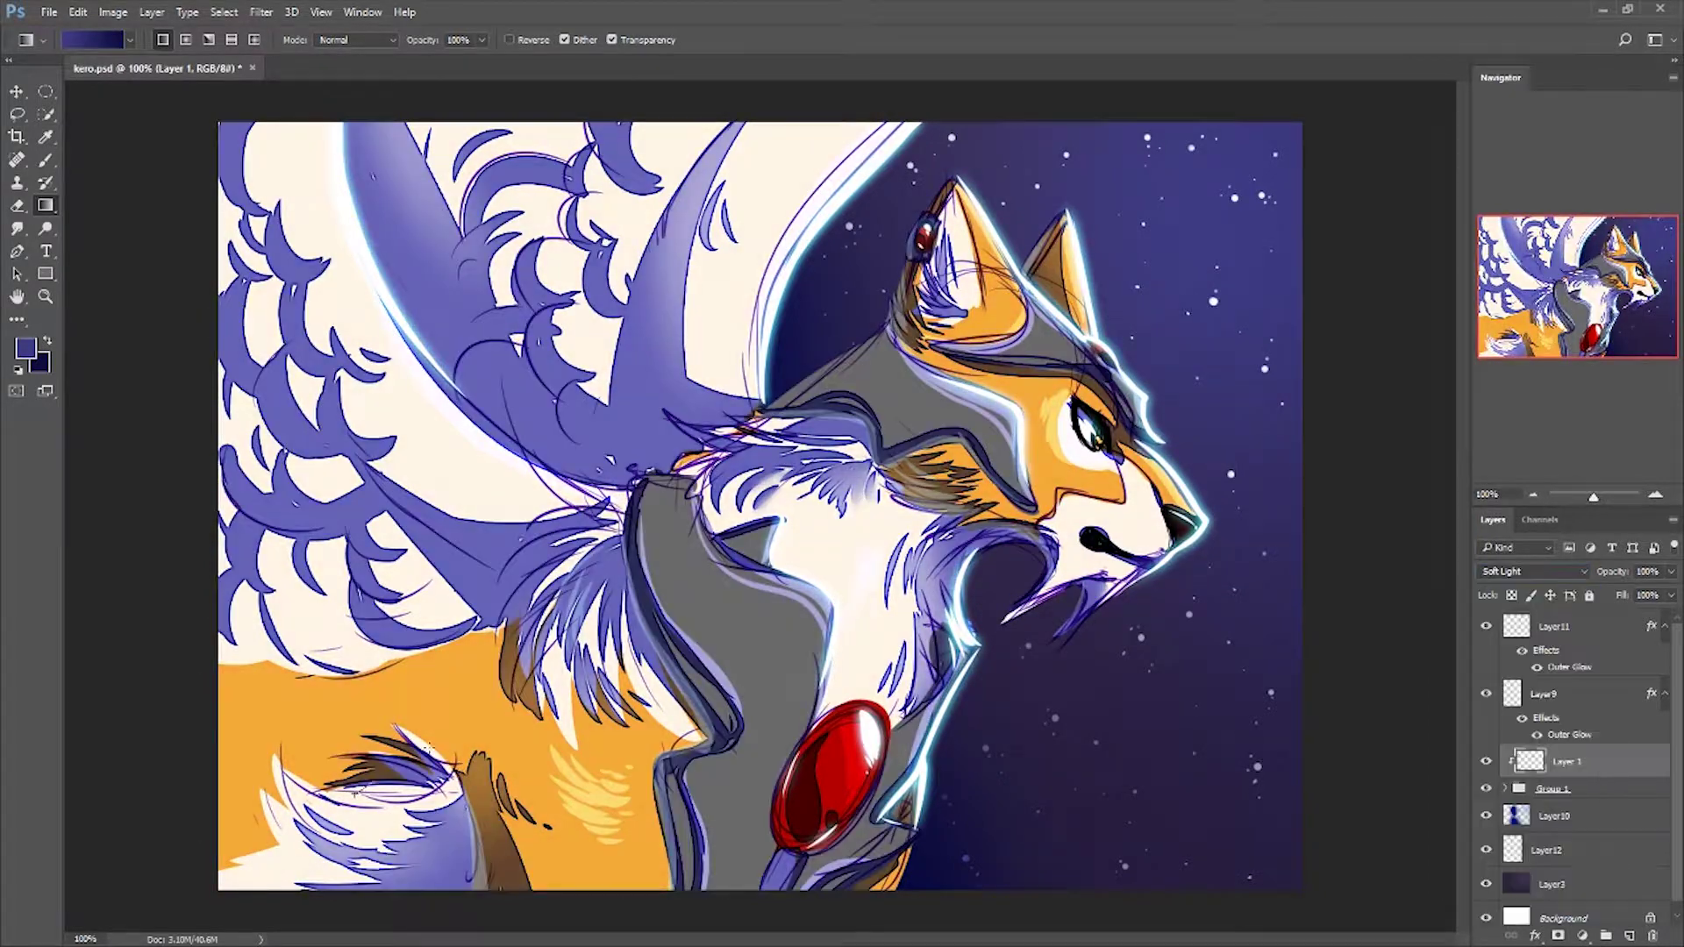
key("ctrl+z")
left_click(26, 348)
left_click(1411, 379)
left_click_drag(1140, 263, 495, 776)
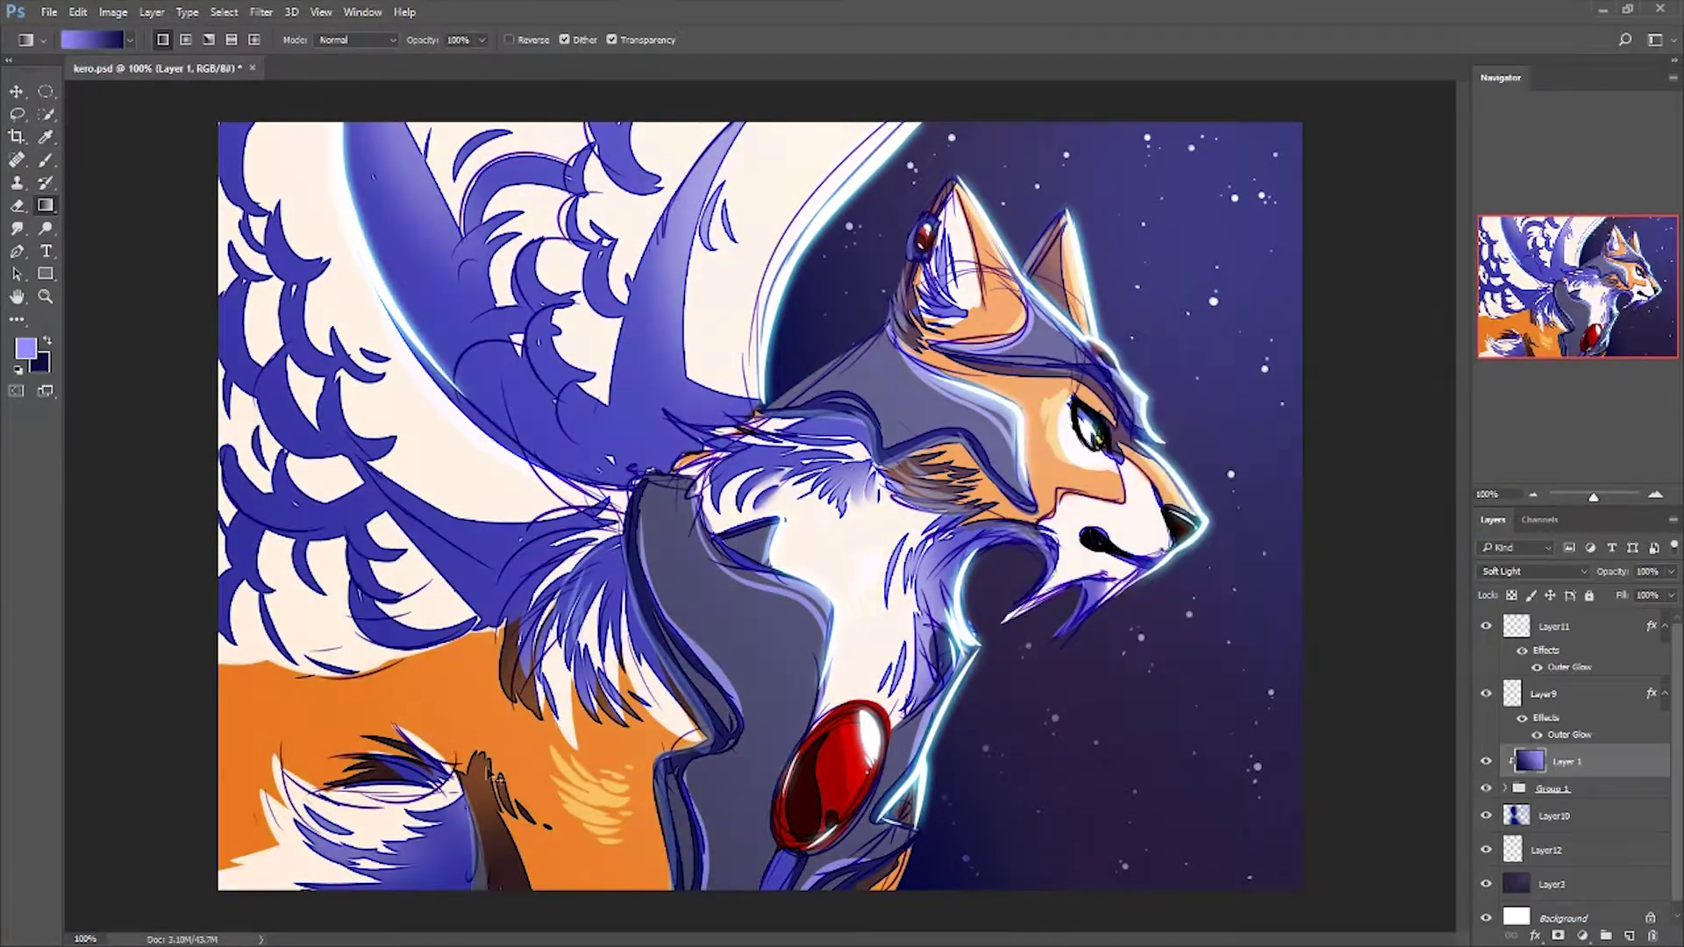
key("ctrl+z")
key("ctrl+z")
- Test Color Burn, Screen and Vivid Light on the tint layer, returning to Soft Light
left_click(1533, 571)
left_click(1492, 743)
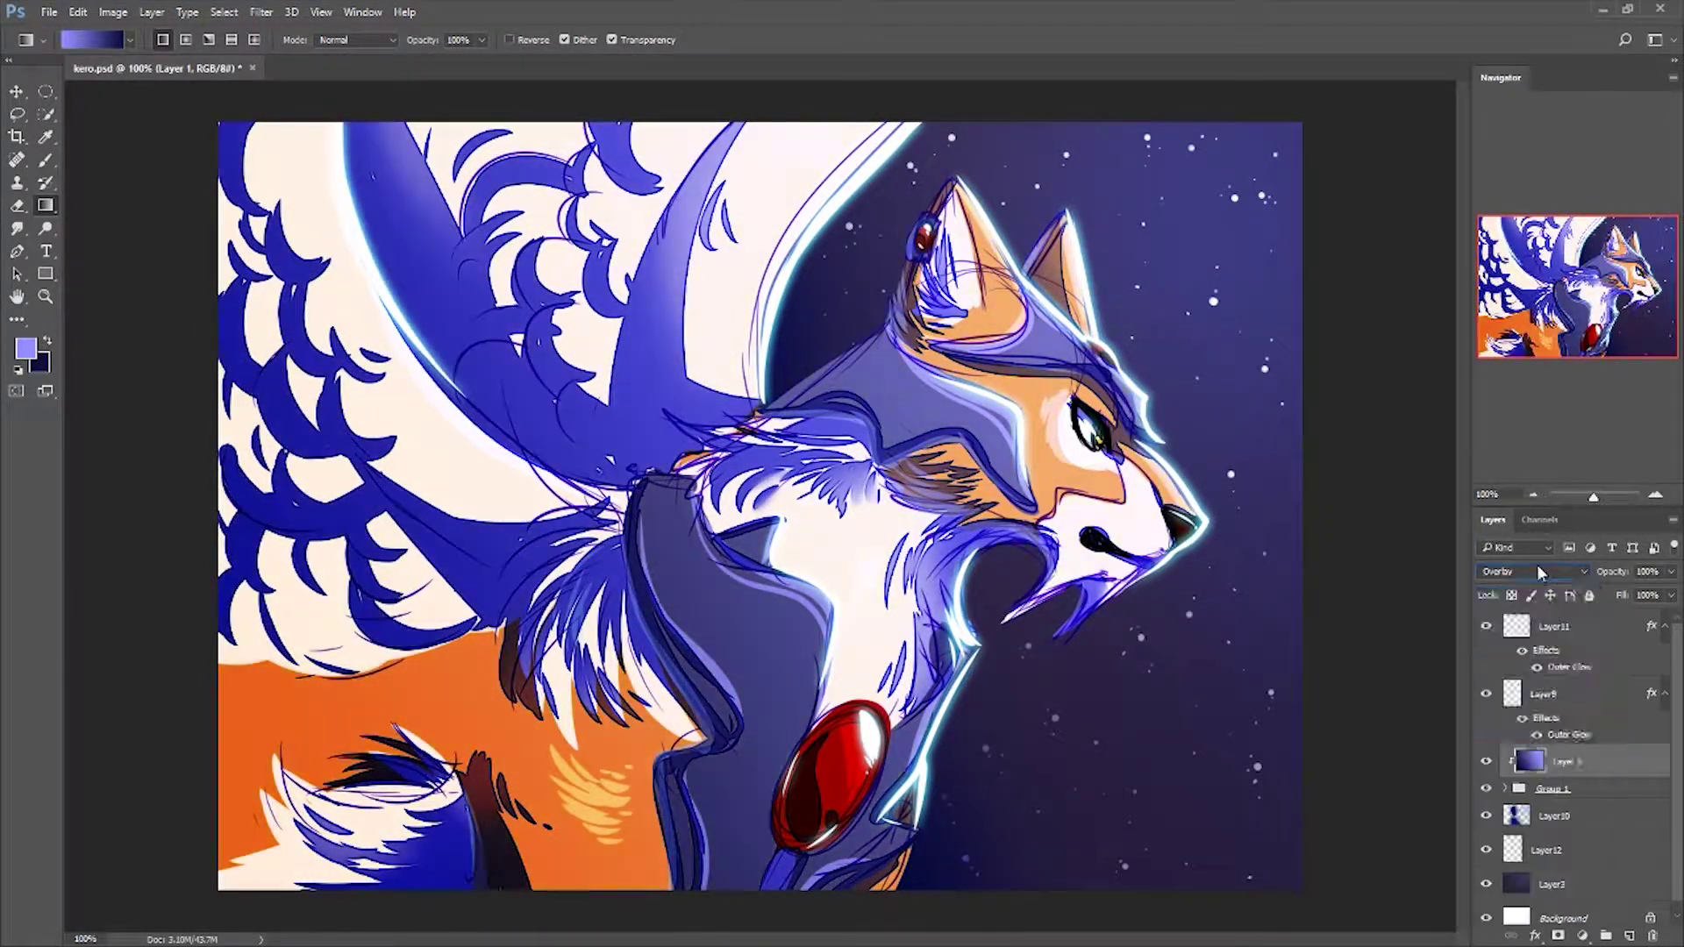
left_click(1532, 570)
left_click(1500, 638)
left_click(1533, 570)
left_click(1495, 691)
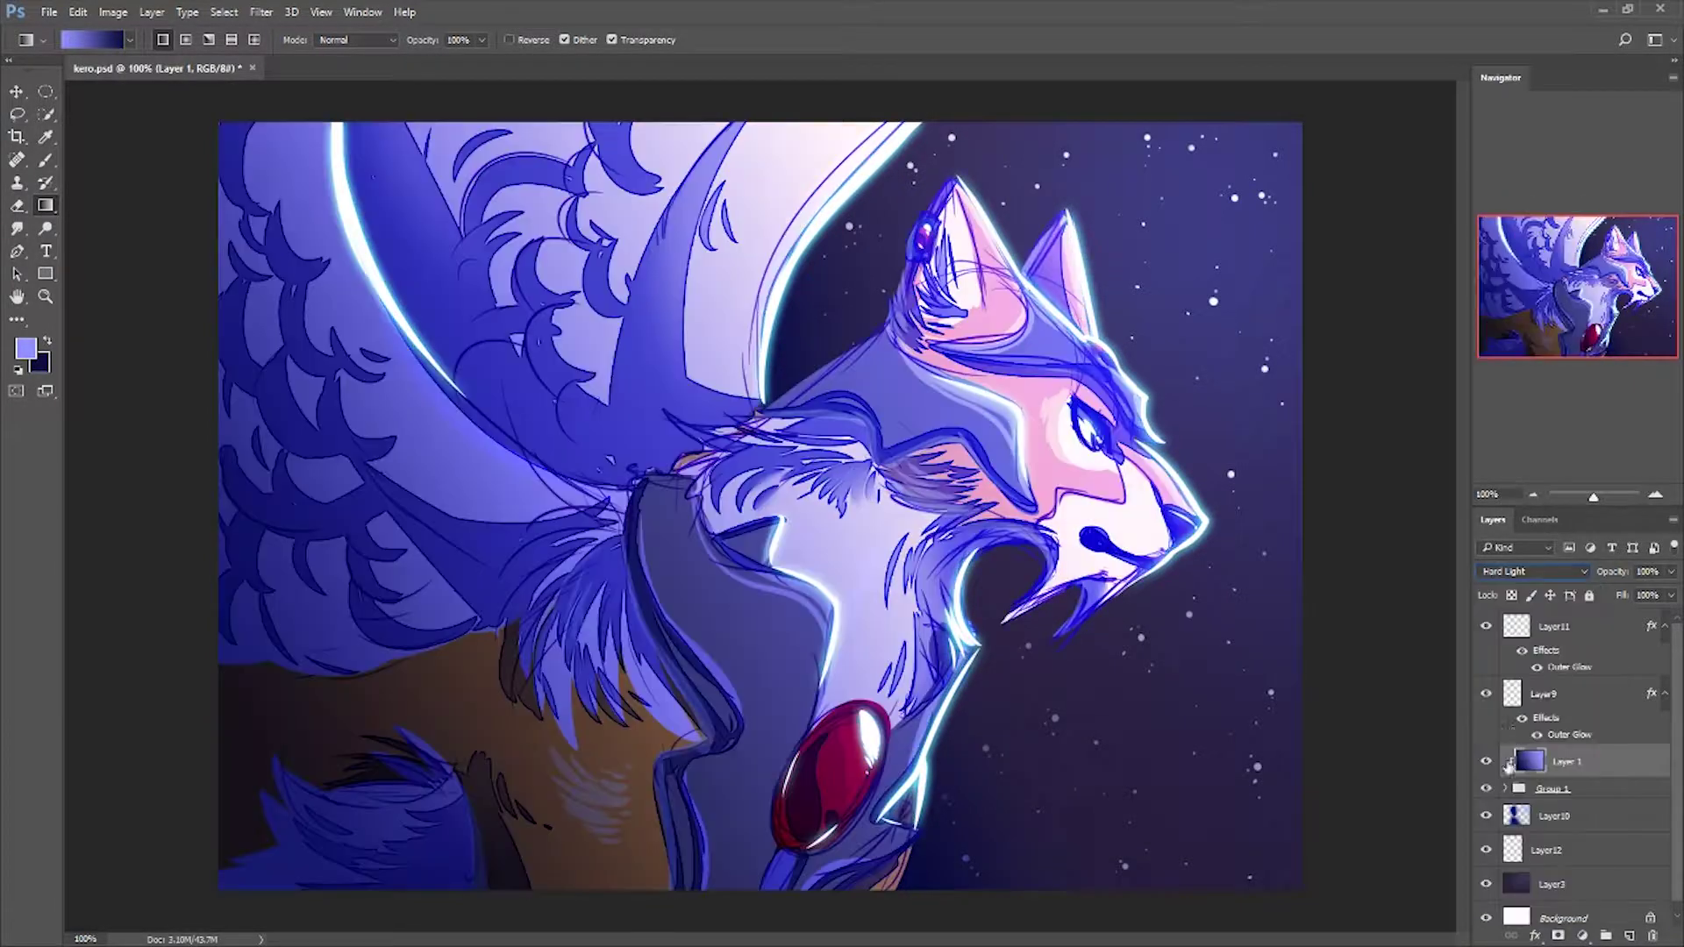
left_click(1533, 571)
left_click(1497, 775)
left_click(1533, 571)
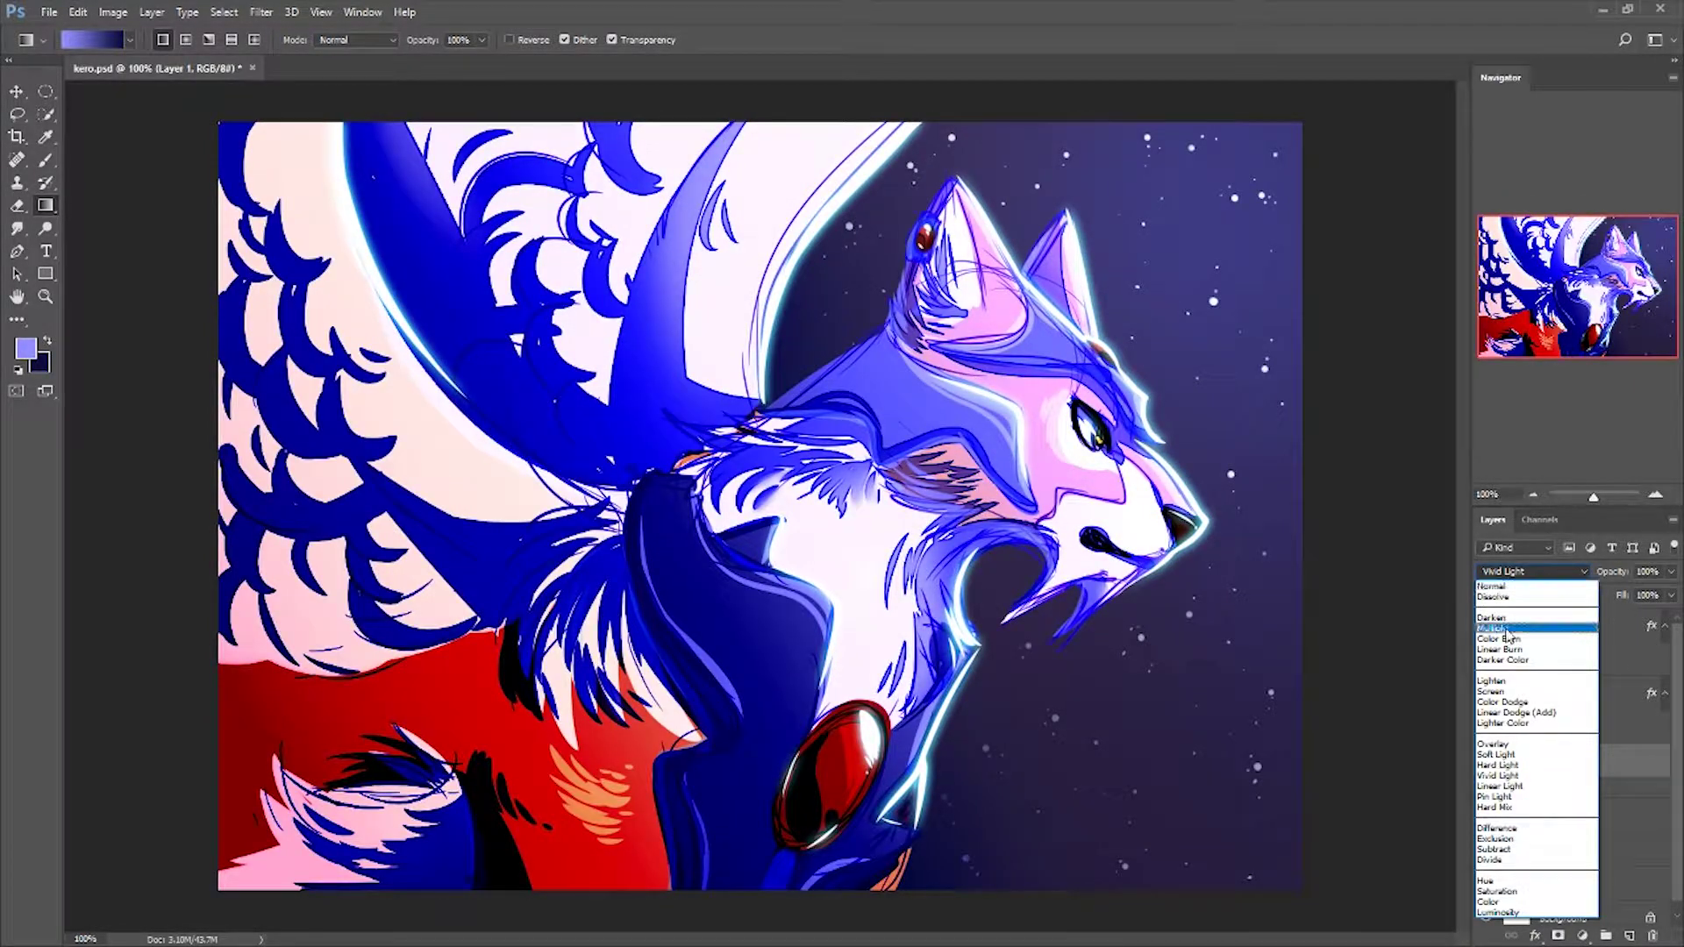
left_click(1504, 660)
- Darken and desaturate the tint with Hue/Saturation, then delete gradient Layer 1
left_click(1533, 571)
left_click(1495, 754)
left_click(113, 12)
left_click(351, 145)
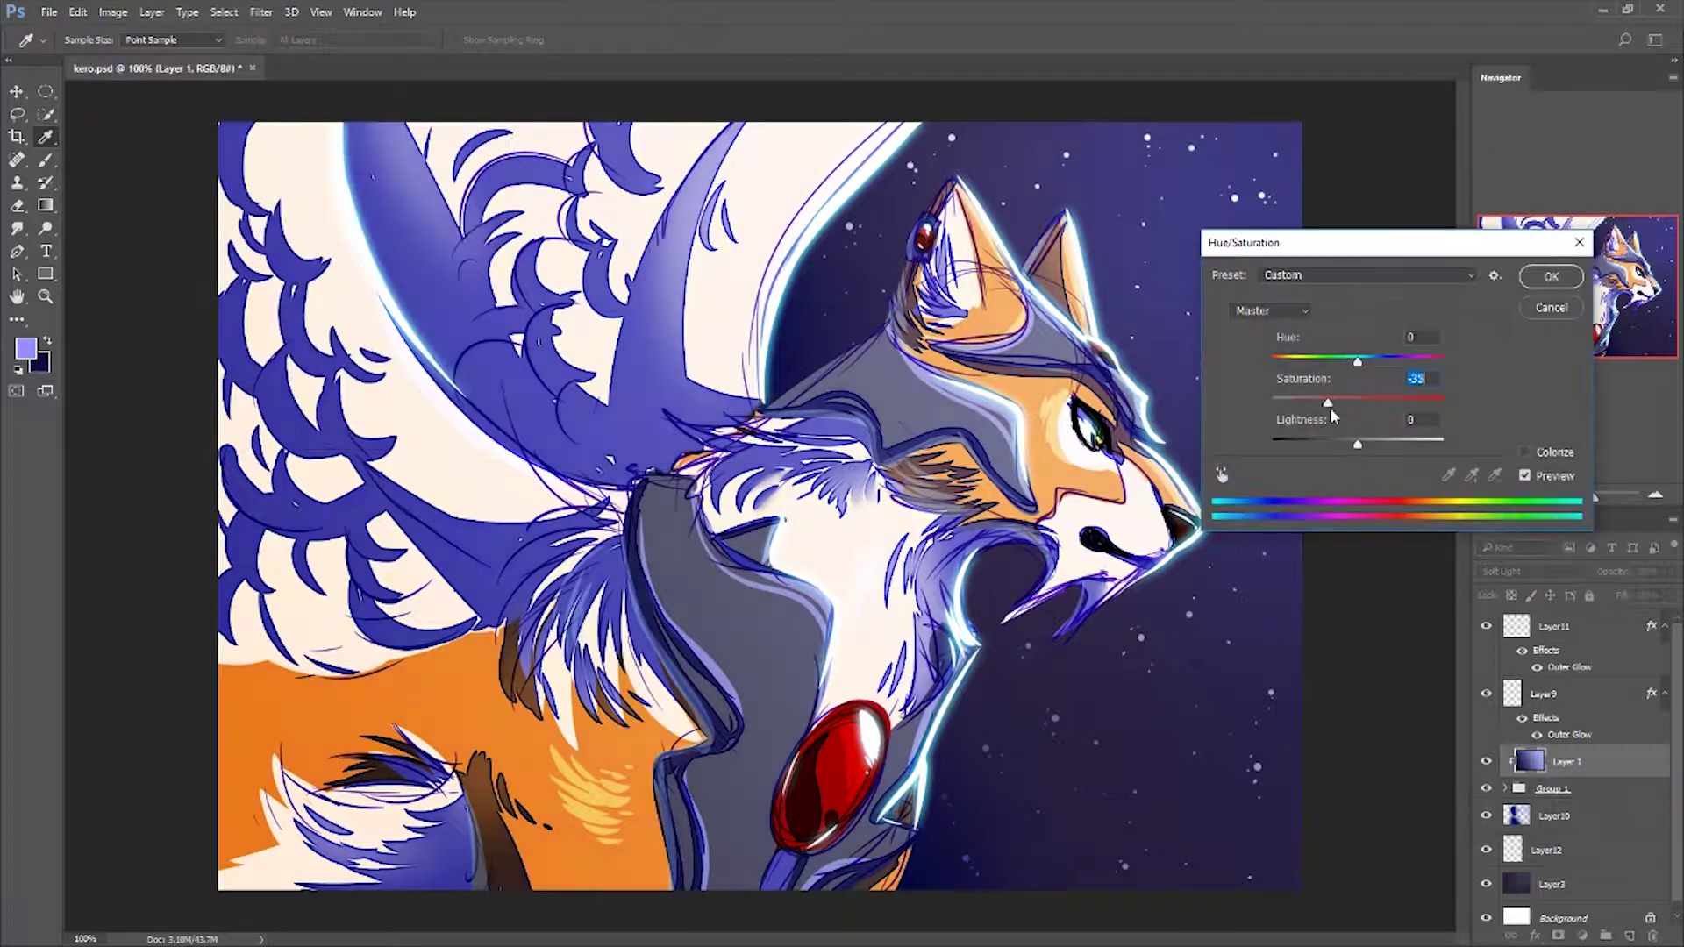
left_click_drag(1329, 407, 1354, 418)
left_click(1578, 242)
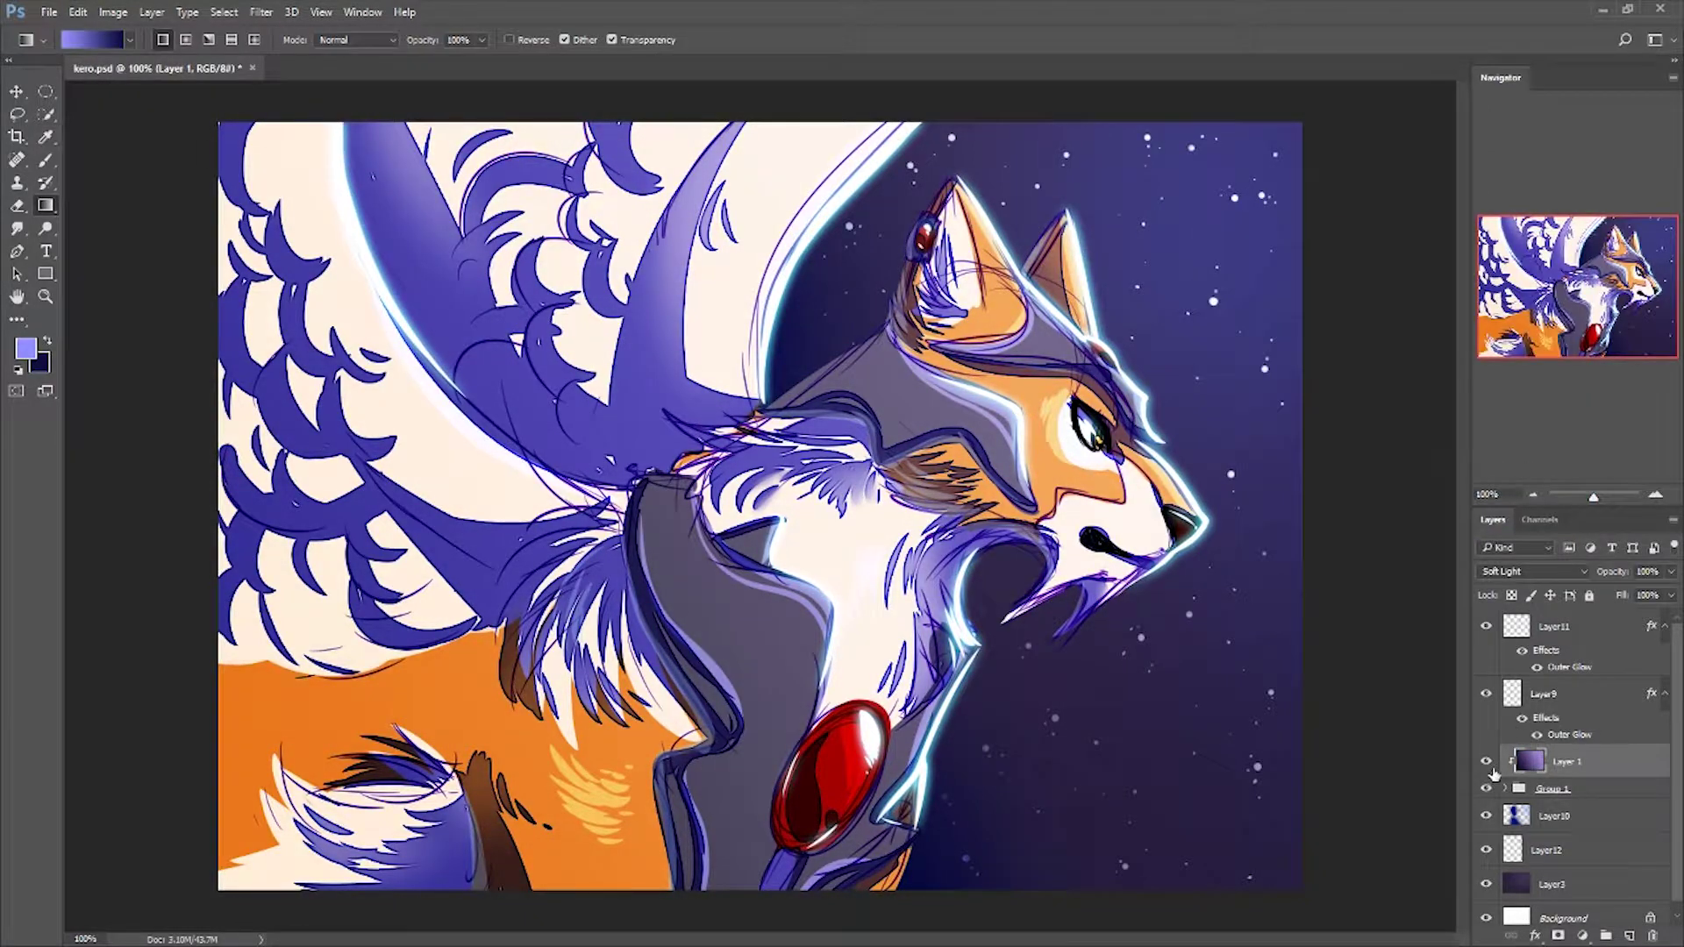
key("ctrl+shift+h")
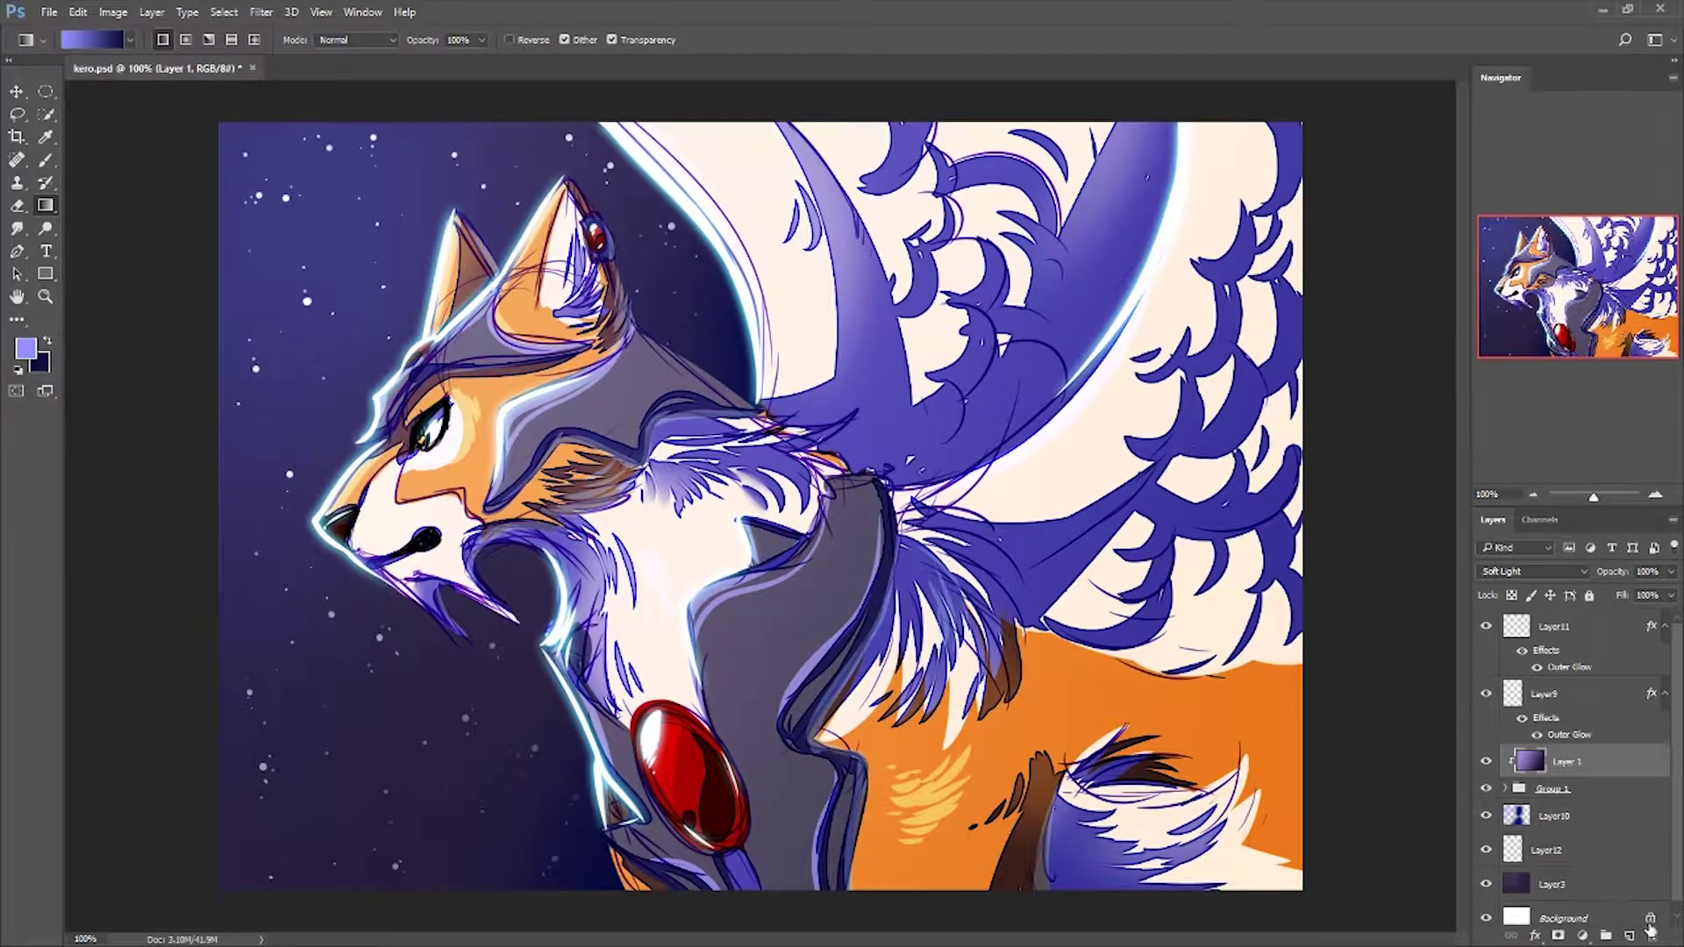
left_click(1650, 929)
- Add a new Soft Light Layer 1 filled with purple
left_click(1629, 936)
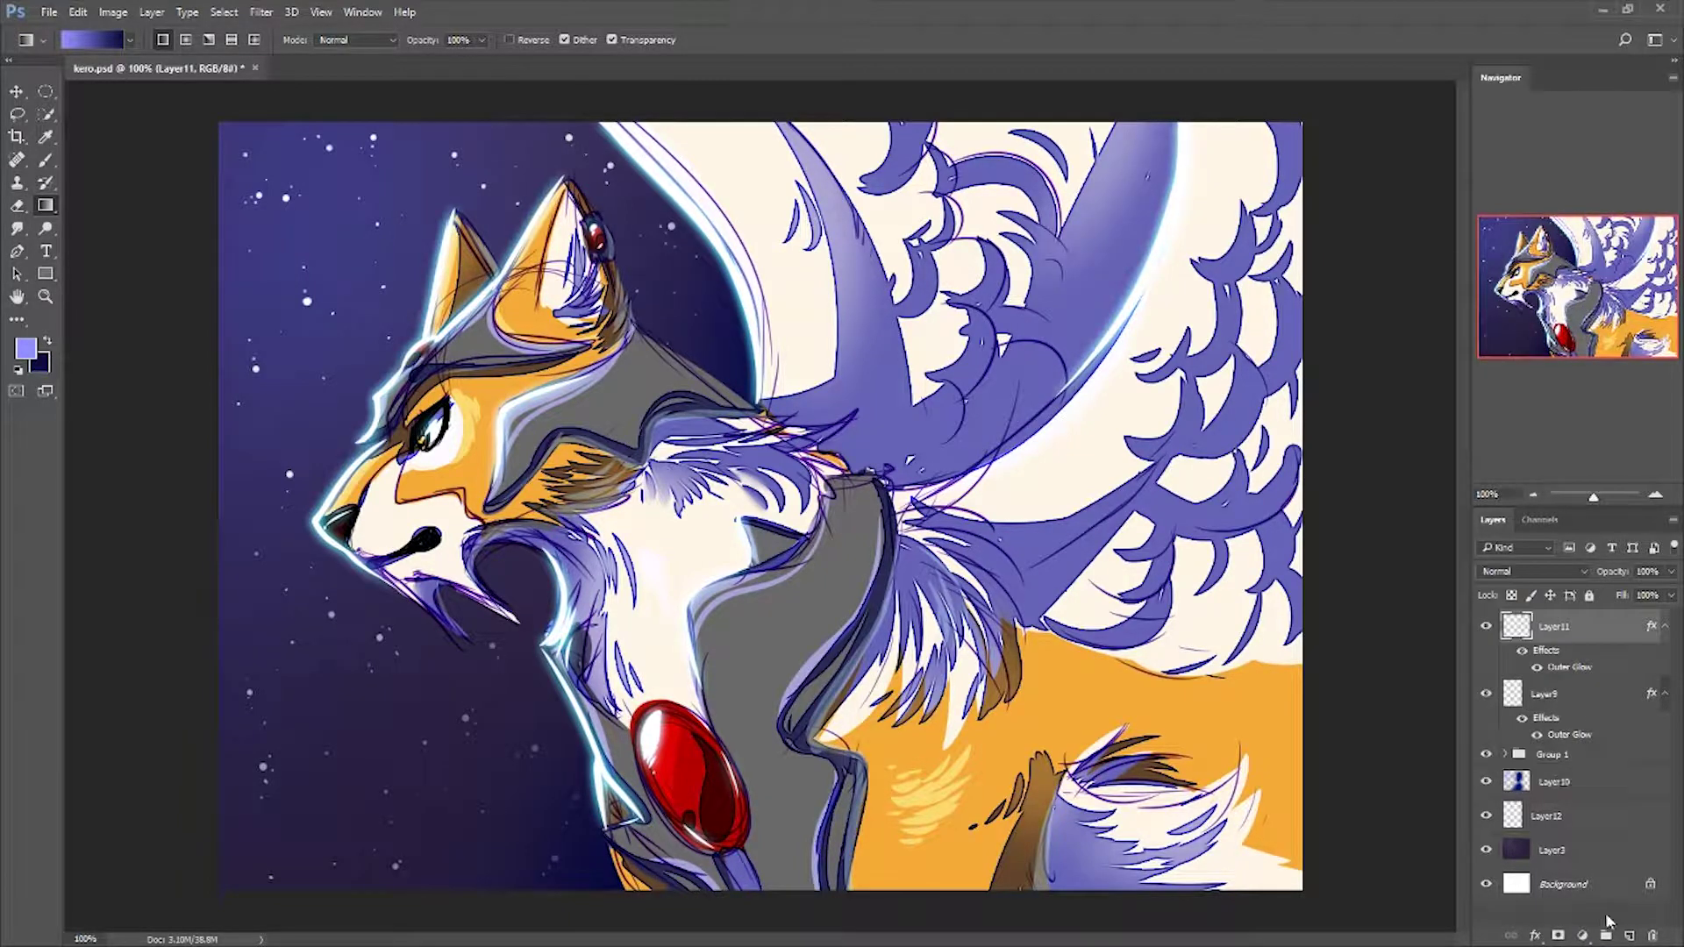
left_click(1533, 571)
left_click(1526, 744)
key("i")
key("x")
left_click(26, 349)
key("Return")
key("x")
key("alt+BackSpace")
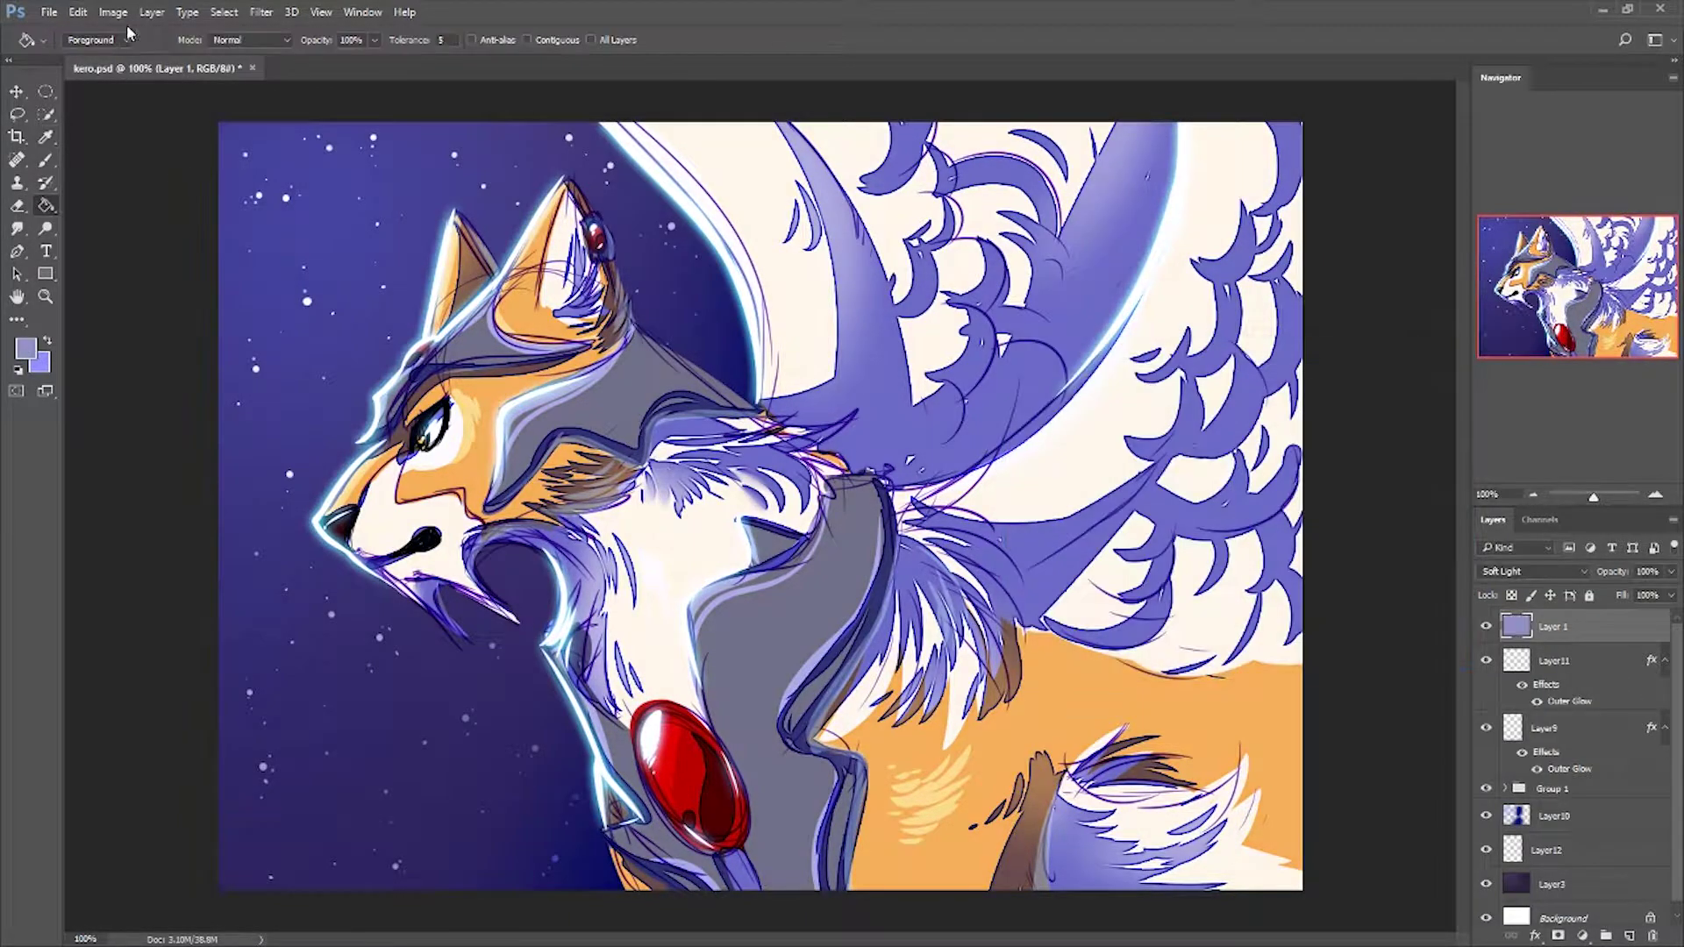
- Raise the purple fill's saturation to +59 and create merged Layer 2 on top
key("ctrl+u")
left_click_drag(1389, 407, 1413, 405)
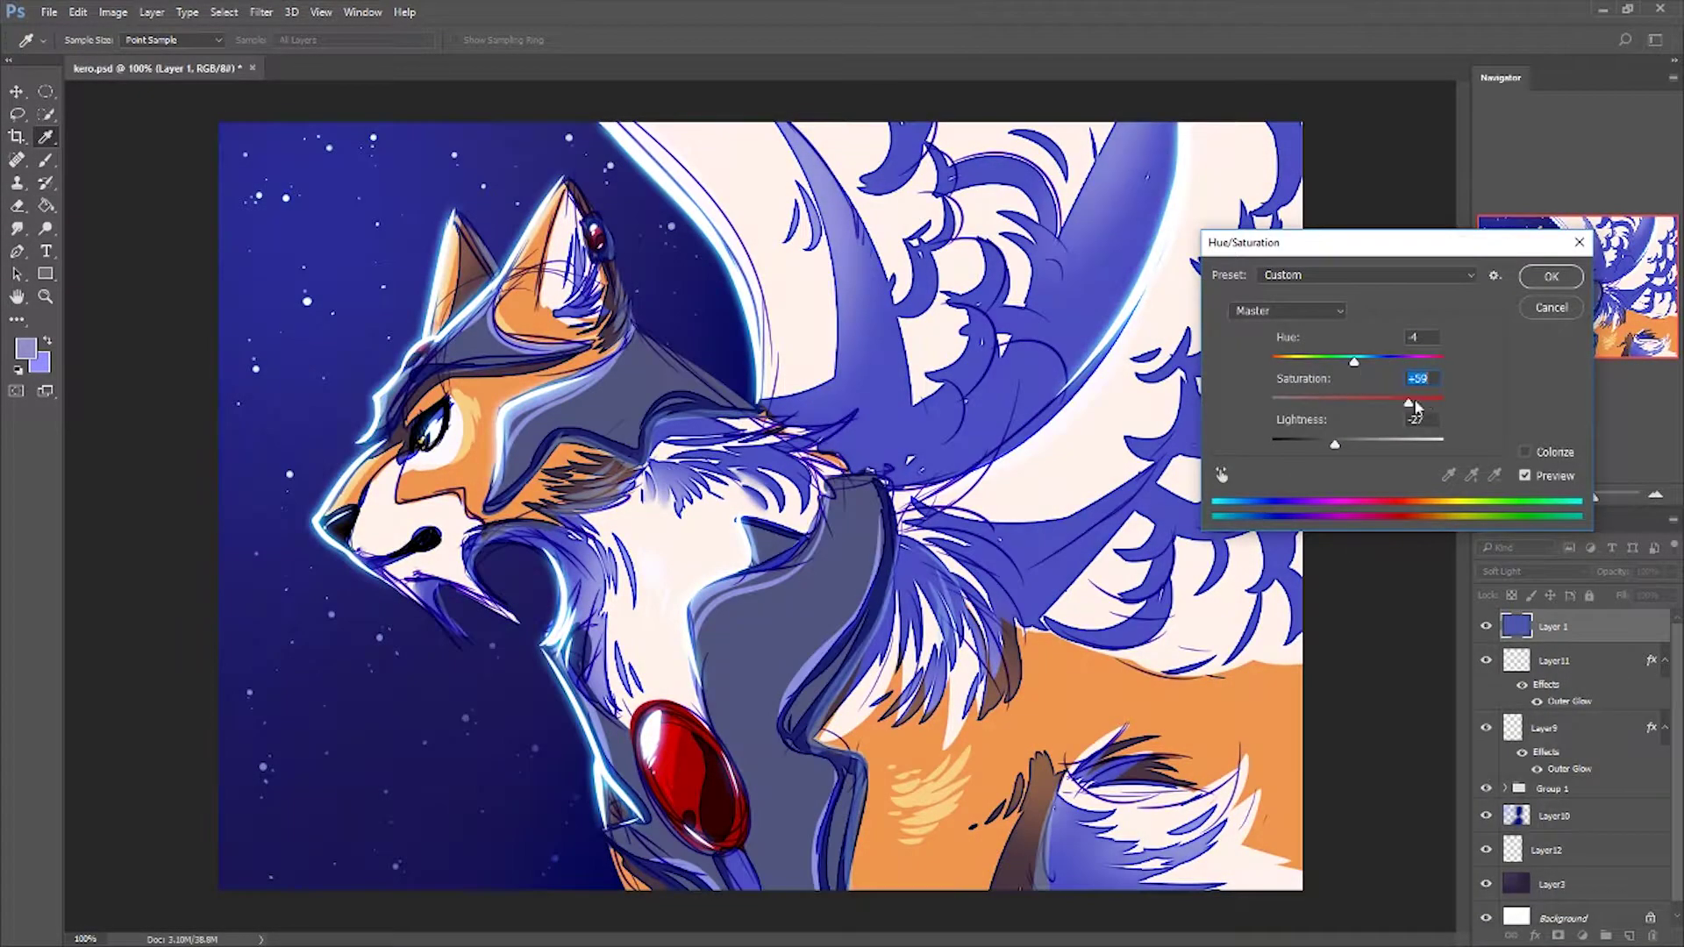
key("Return")
key("g")
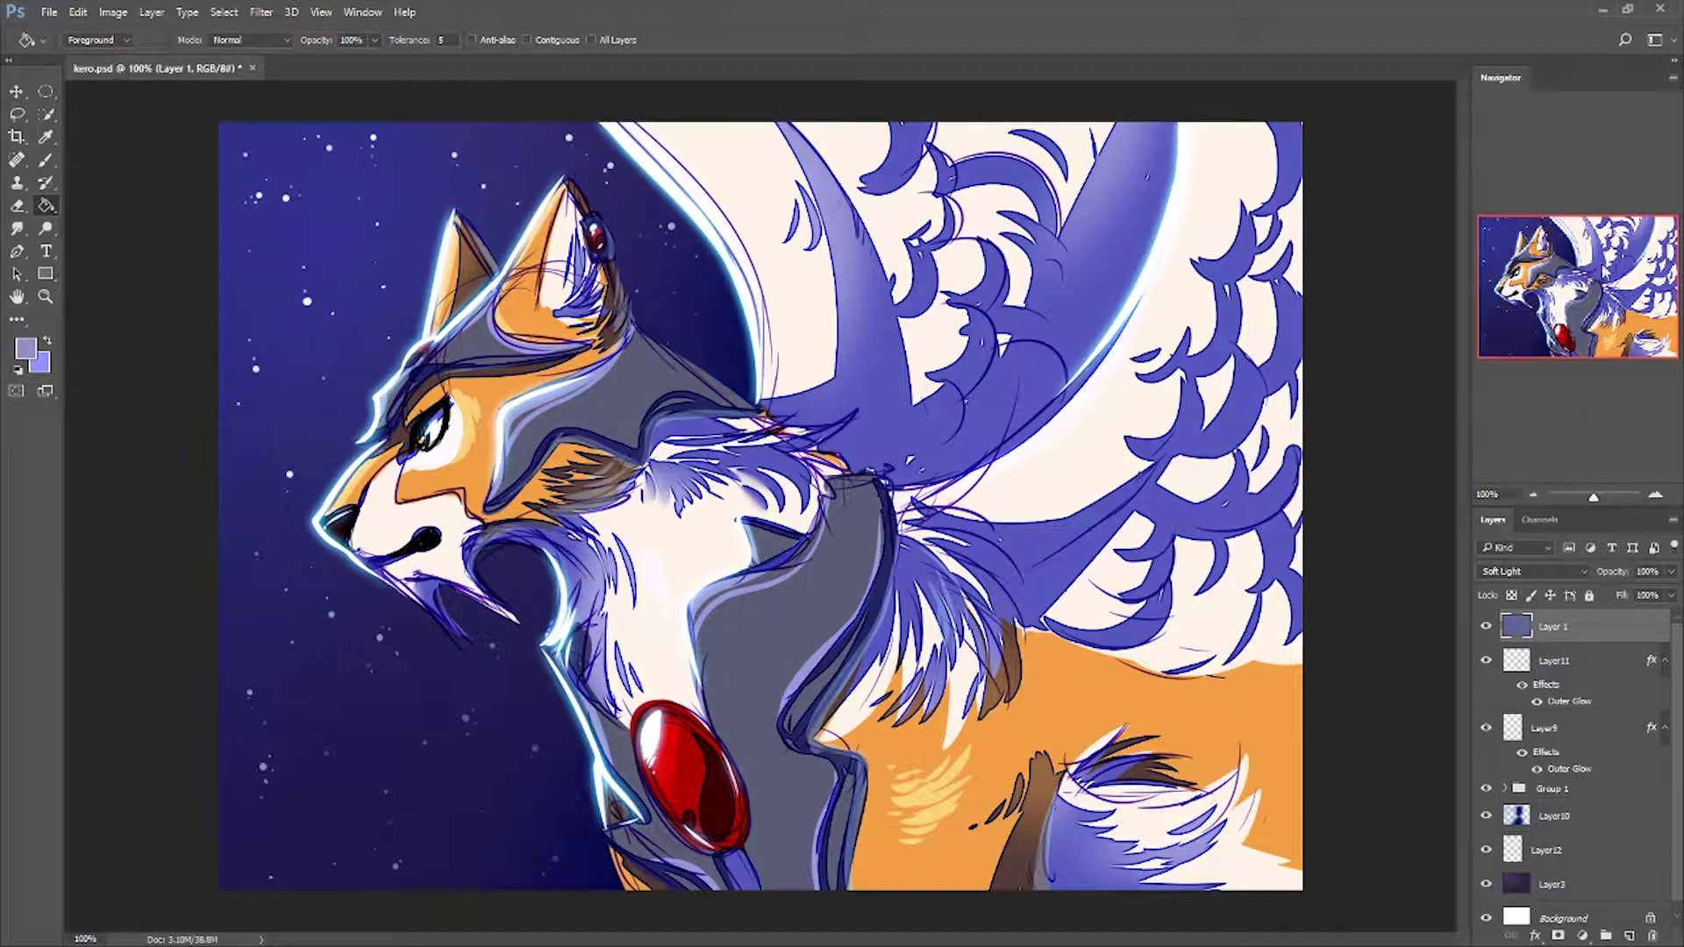
key("ctrl+shift+alt+n")
right_click(1552, 626)
- Duplicate Layer 2 and set Layer 2 copy to Hard Light blending
left_click(1403, 199)
key("Return")
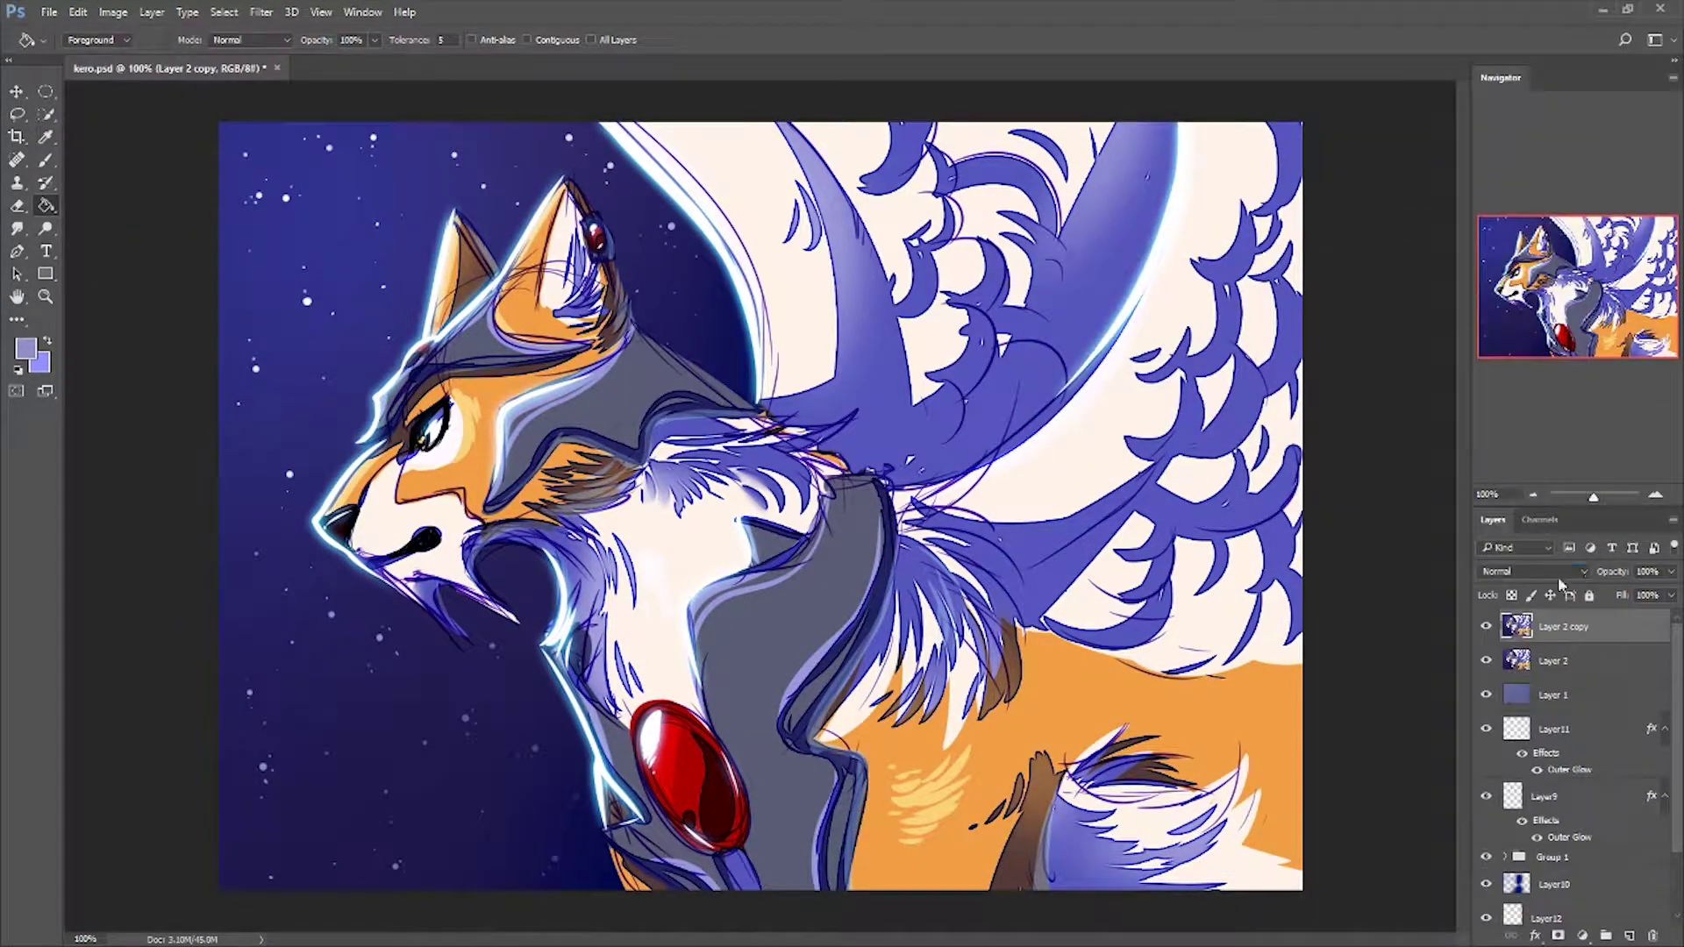
left_click(1533, 571)
left_click(1497, 765)
- Gaussian-blur Layer 2 copy at radius 6.2 and lower its opacity to 63%
left_click(261, 11)
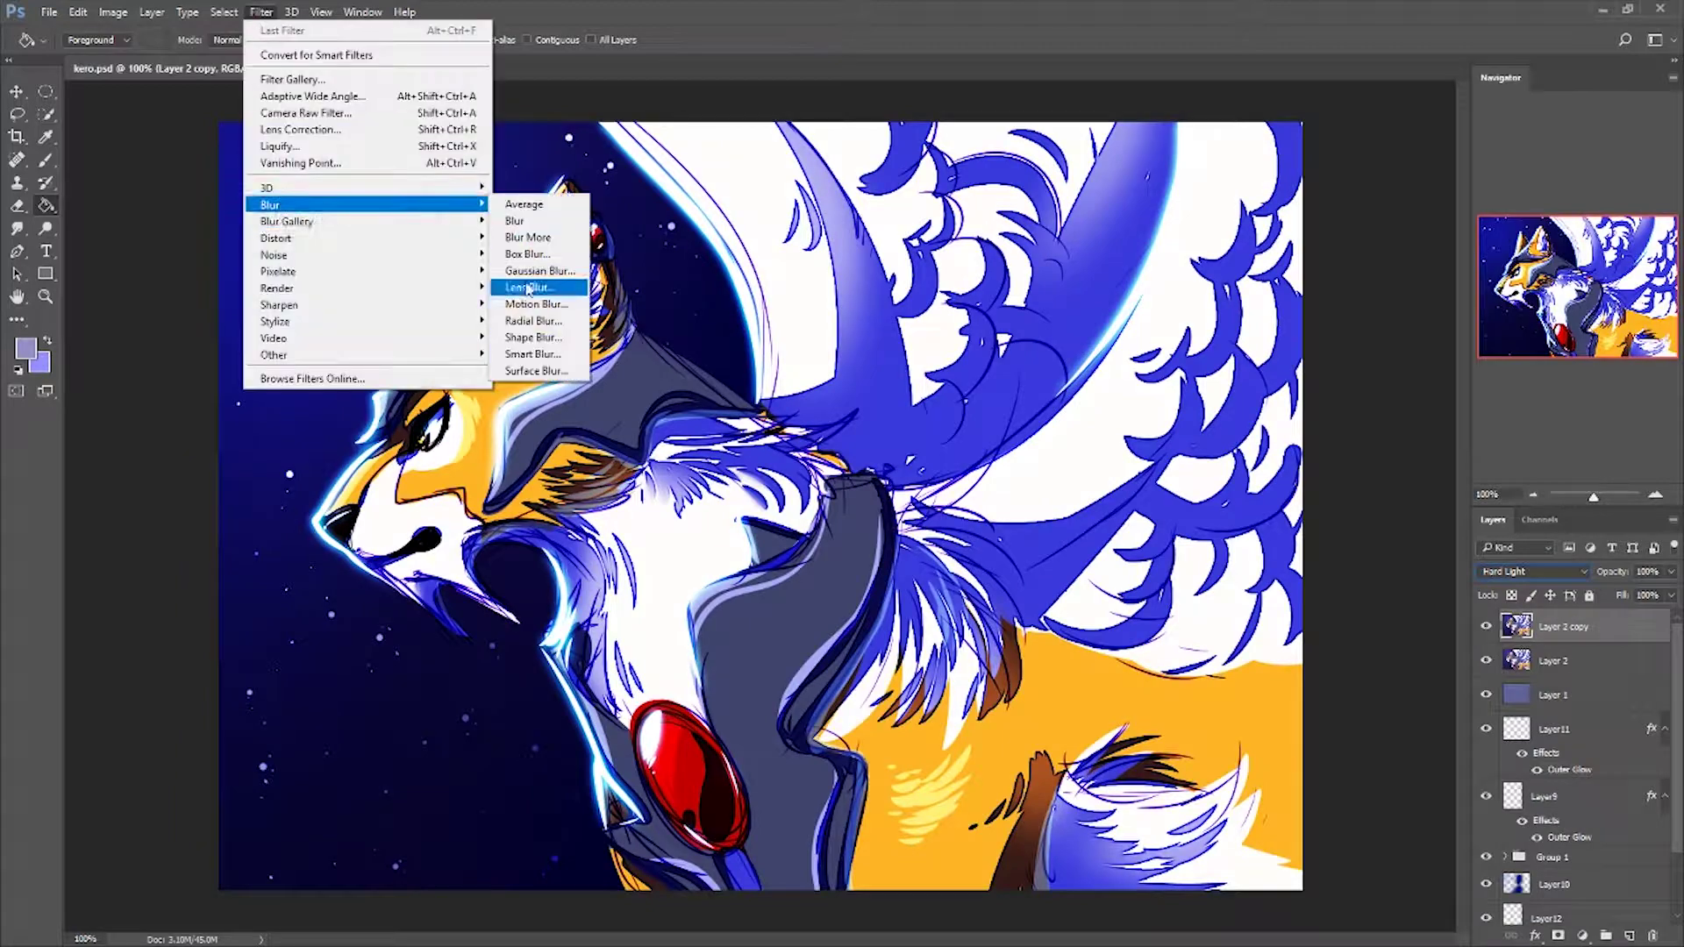
left_click(544, 282)
left_click_drag(1066, 448, 1043, 448)
left_click(1207, 208)
key("g")
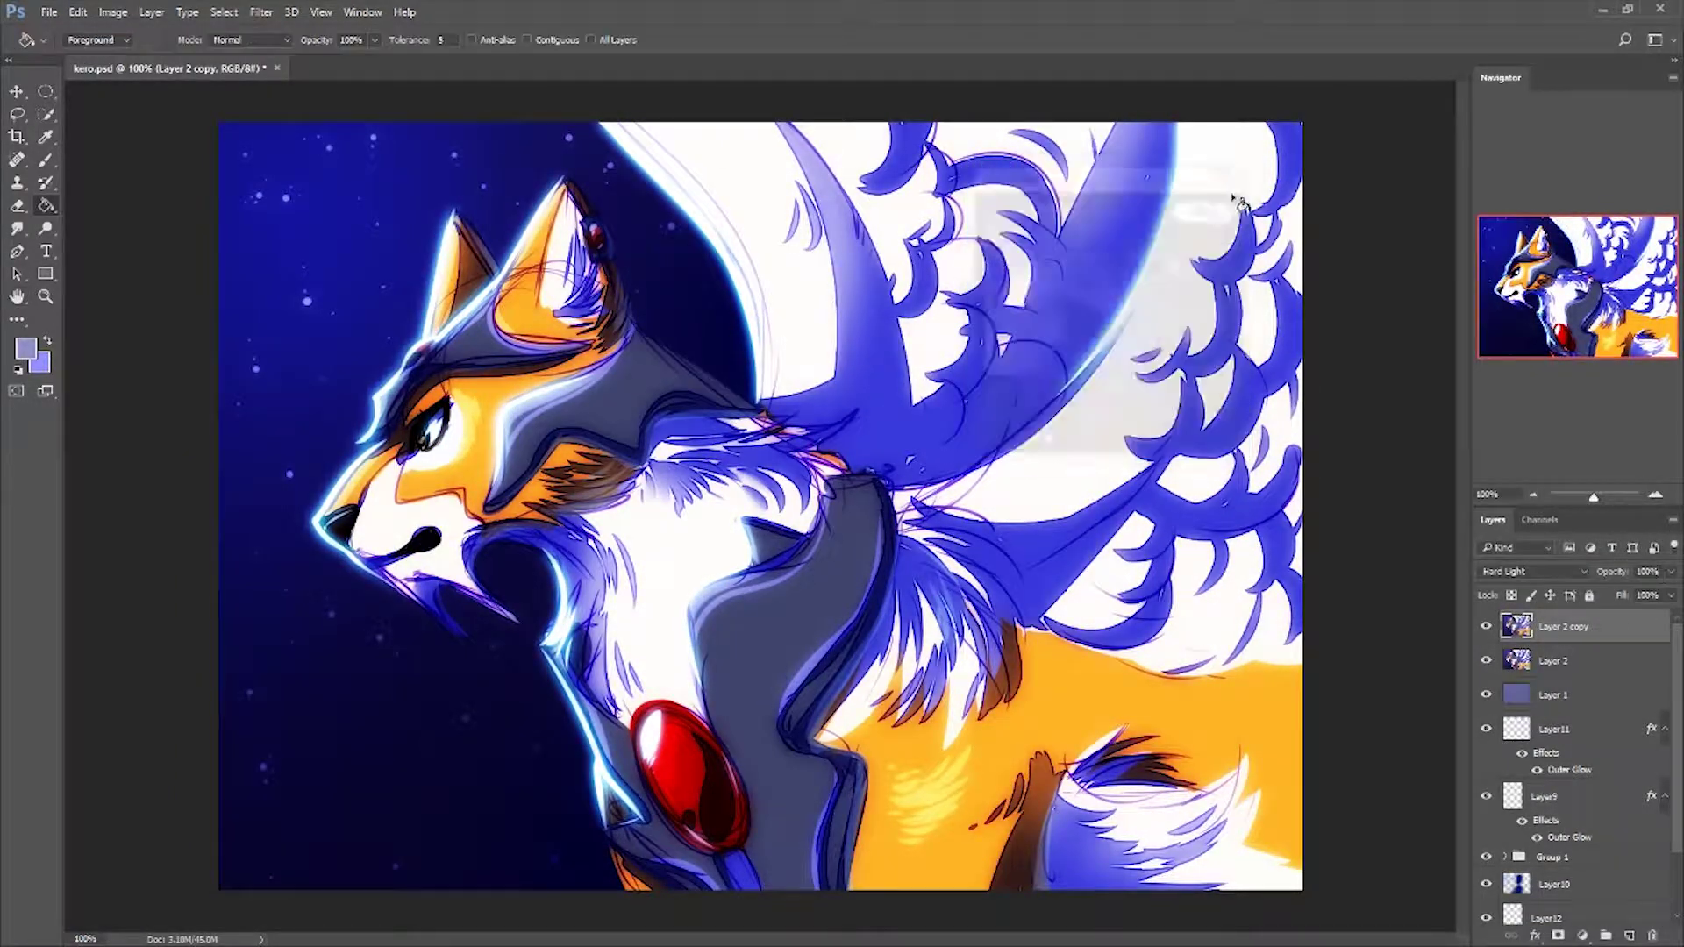
left_click_drag(1670, 571, 1642, 599)
- Create merged Layer 3 on top via Apply Image
key("ctrl+shift+alt+e")
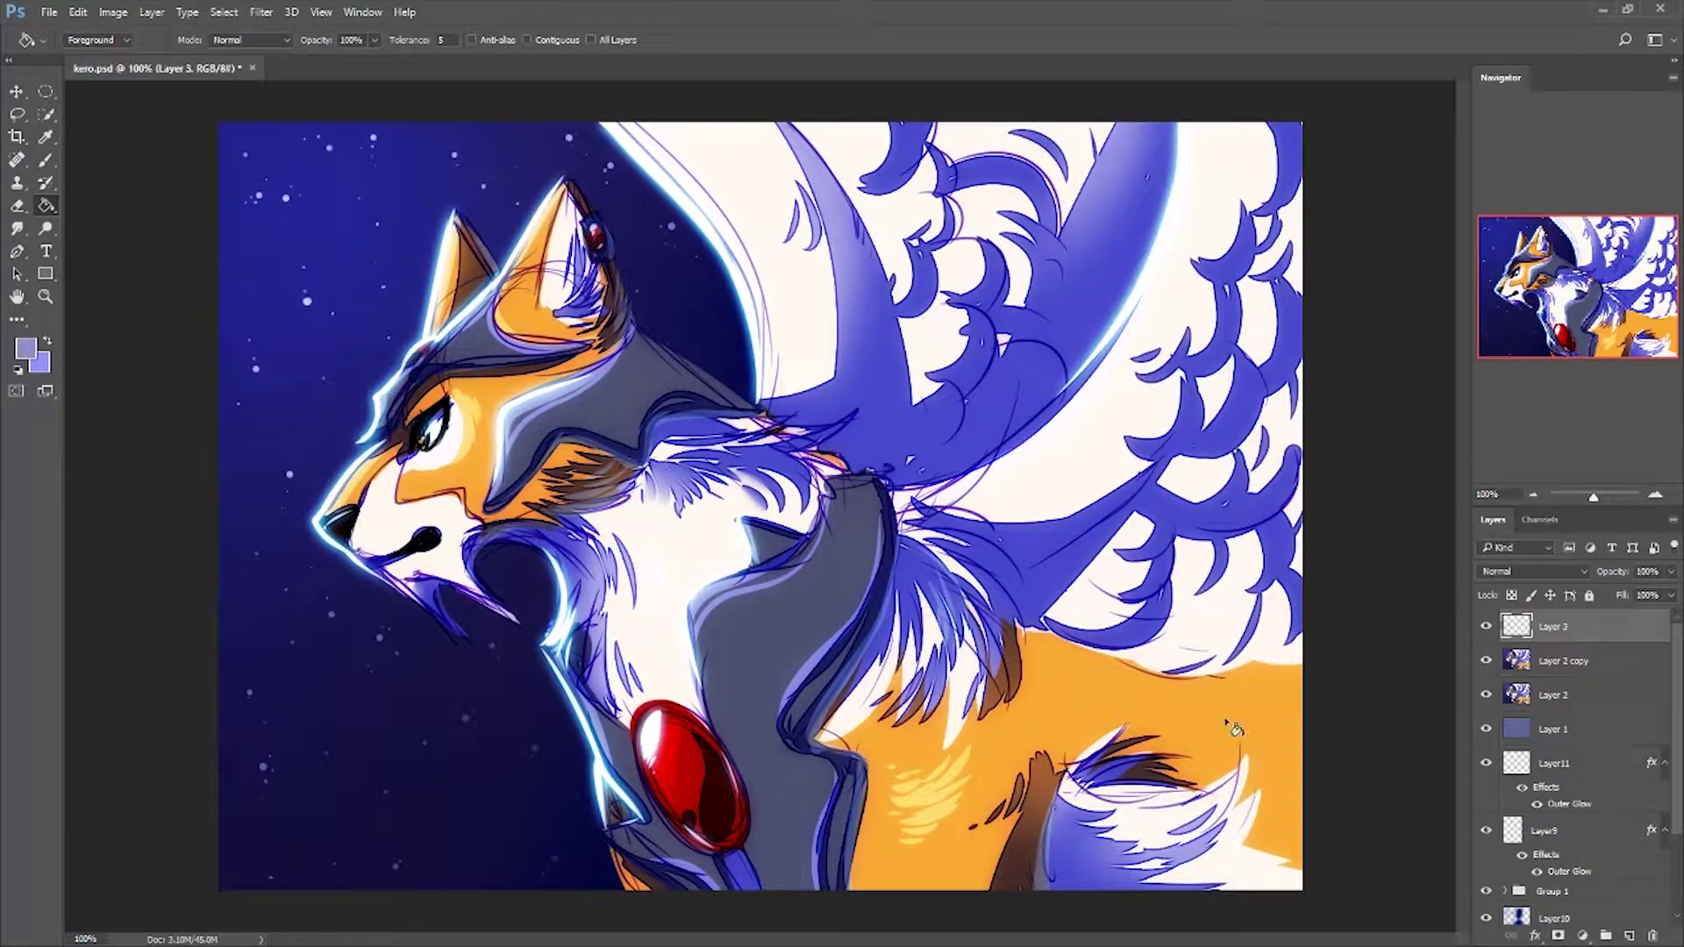
left_click(113, 11)
left_click(149, 263)
left_click(996, 271)
left_click(261, 11)
left_click(506, 331)
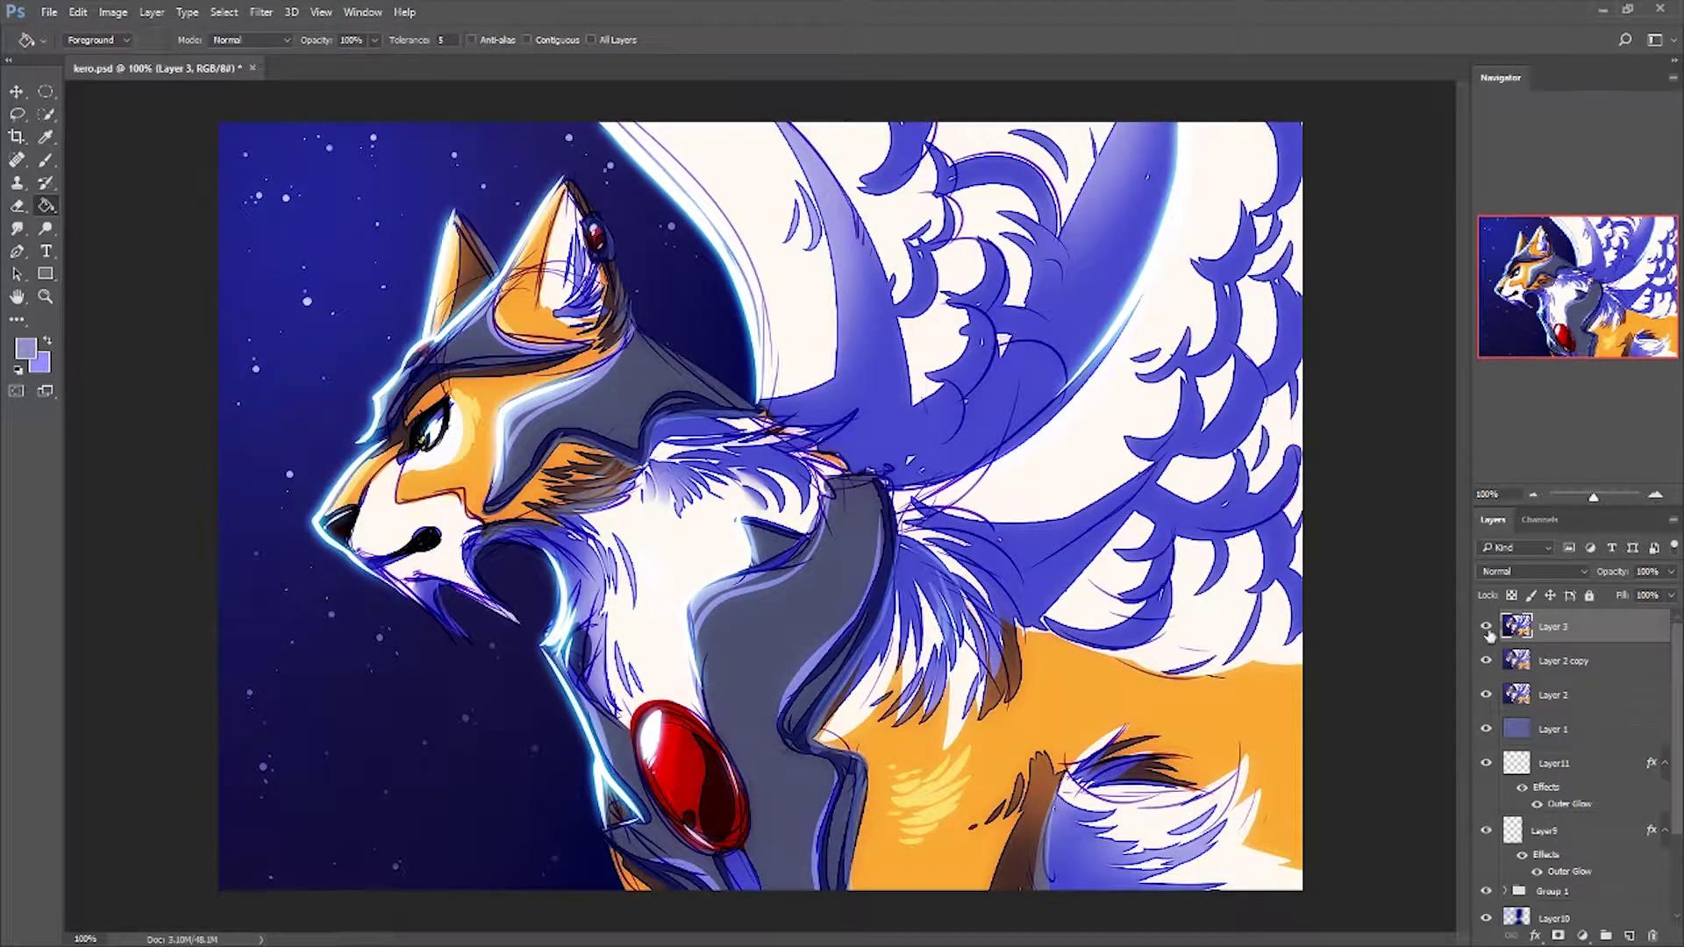
- Save kero.psd as a PNG with default PNG options, then close the document
key("ctrl+shift+s")
left_click(355, 417)
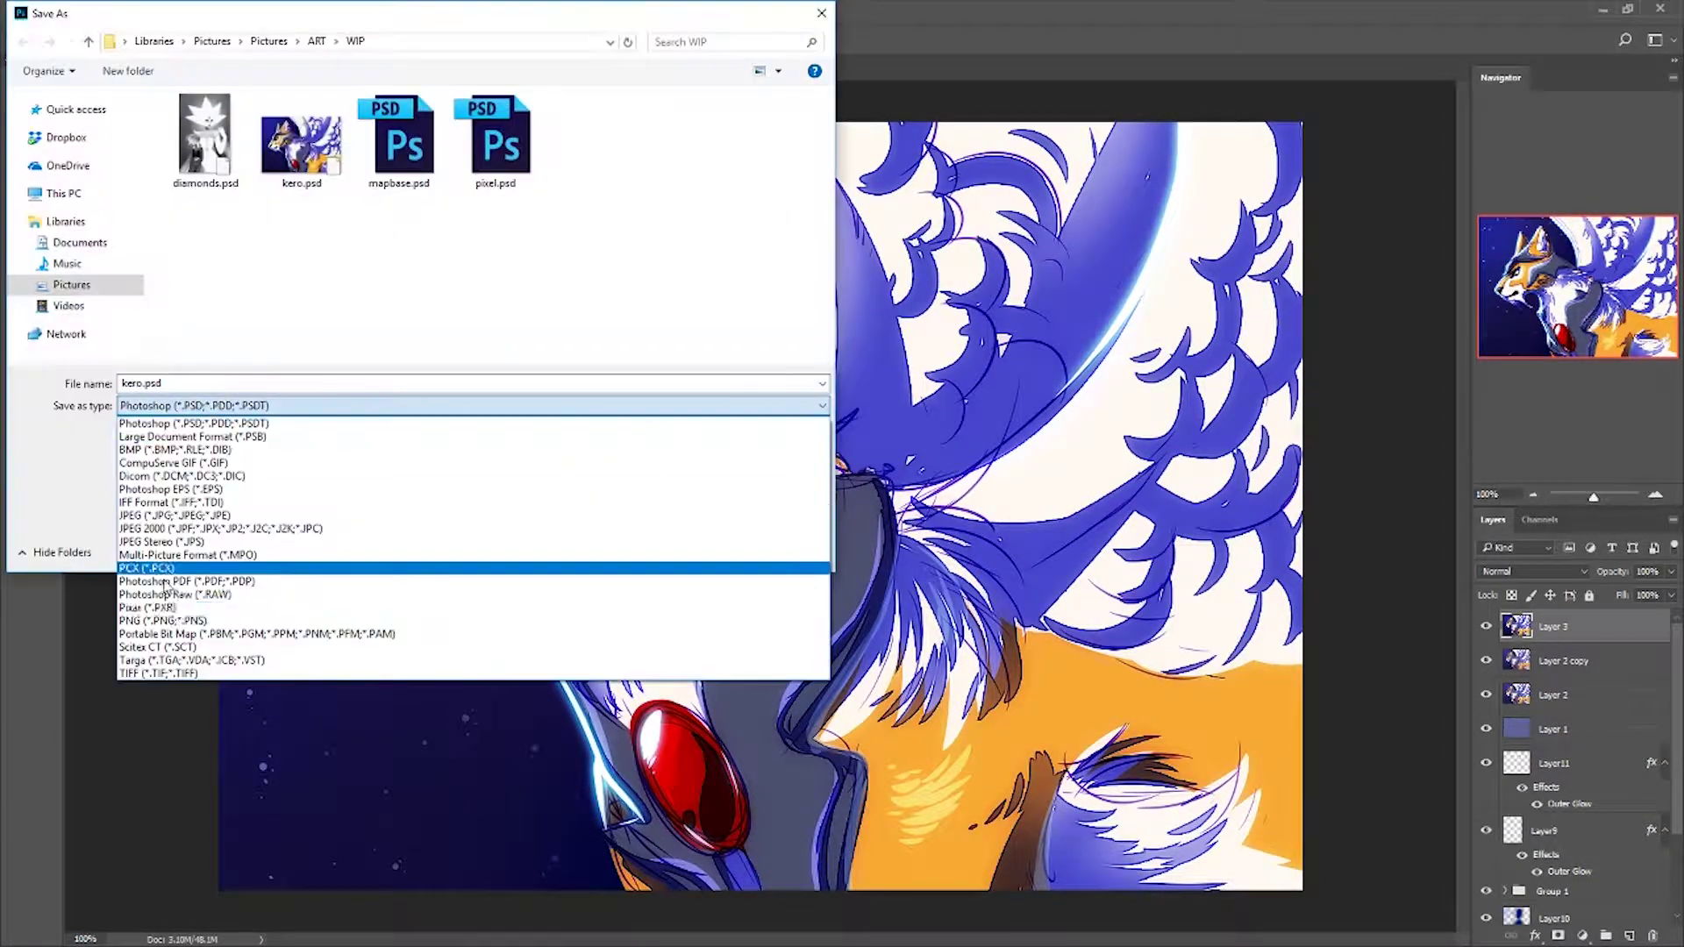
left_click(451, 564)
key("Return")
left_click(988, 463)
key("ctrl+w")
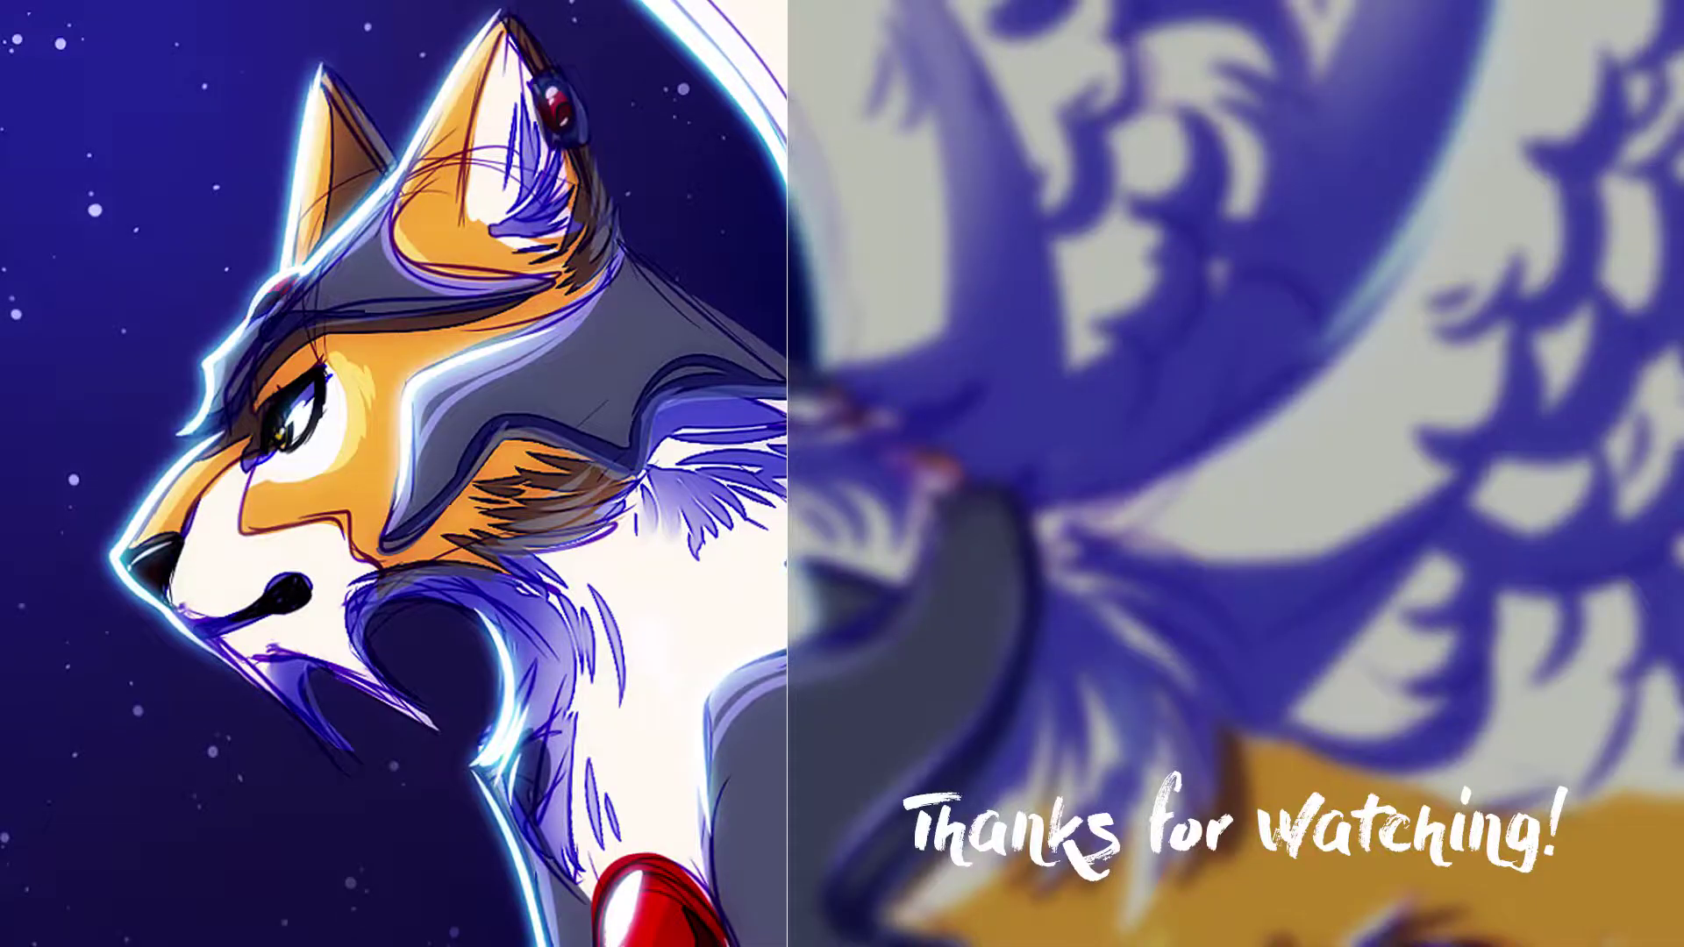